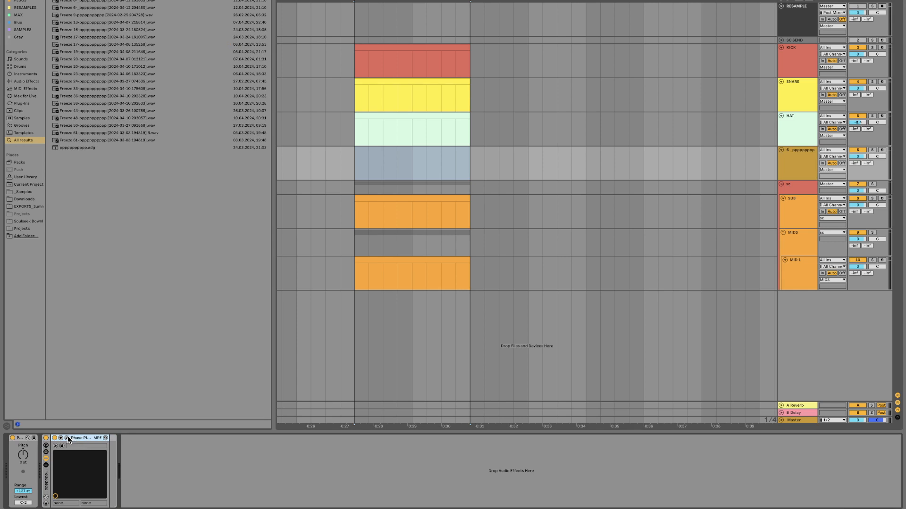
Step: Open the Phase Plant window and remove its generator group and LFO modulator
left_click(66, 438)
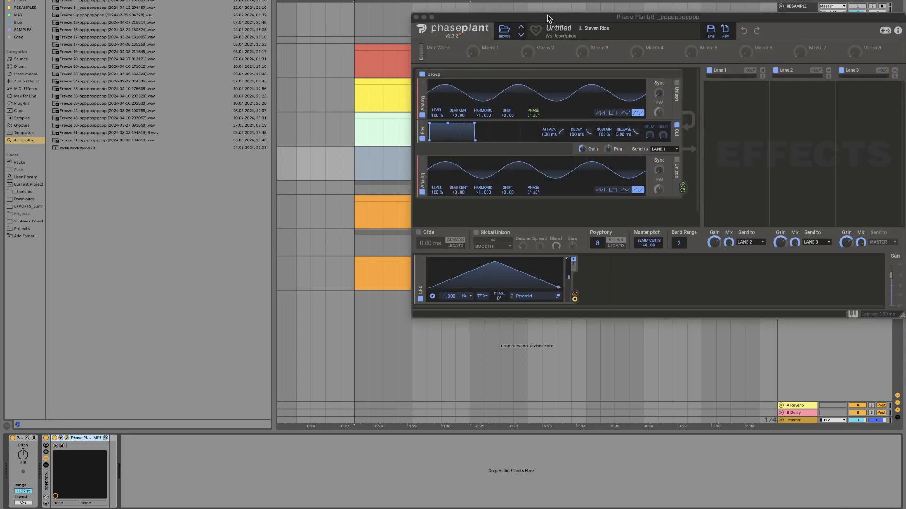
left_click_drag(547, 18, 492, 86)
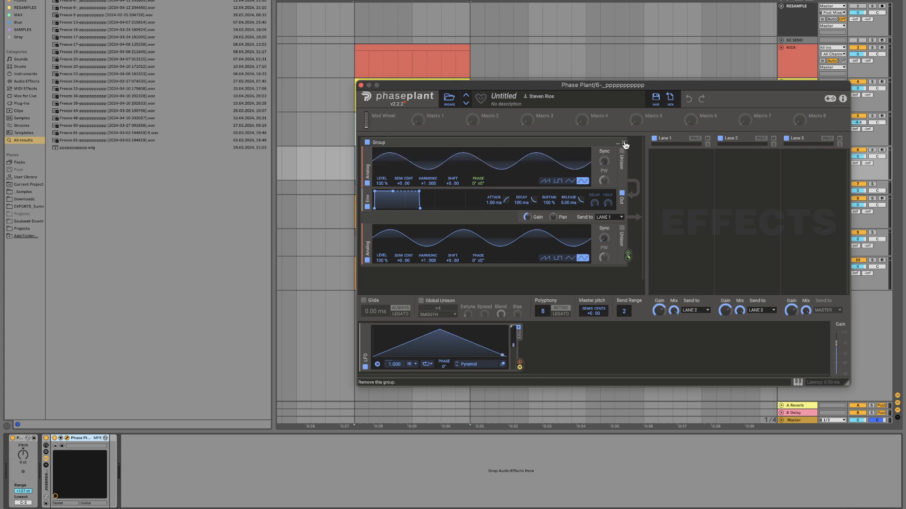
left_click_drag(423, 87, 271, 124)
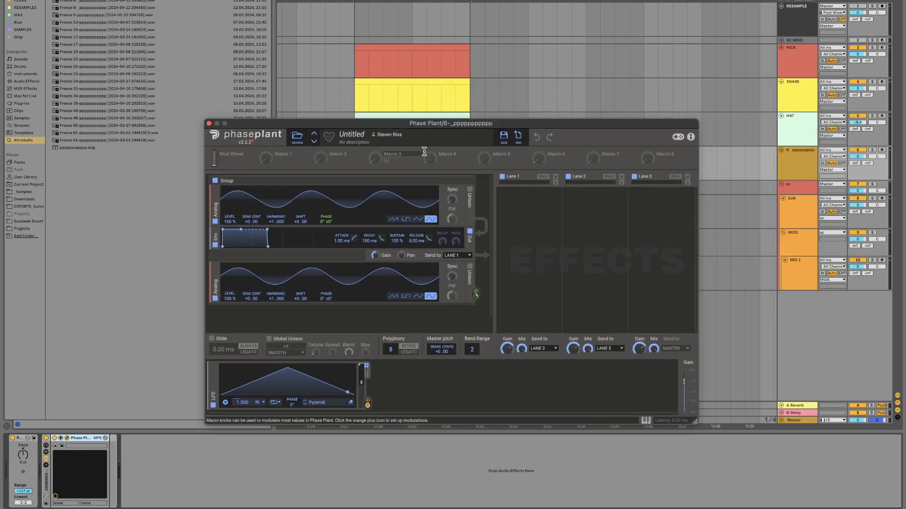
left_click(471, 181)
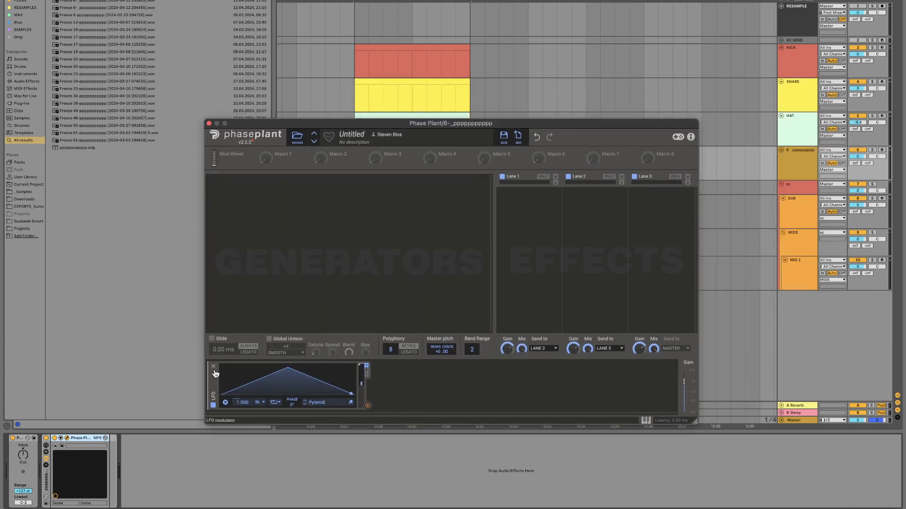
left_click(213, 368)
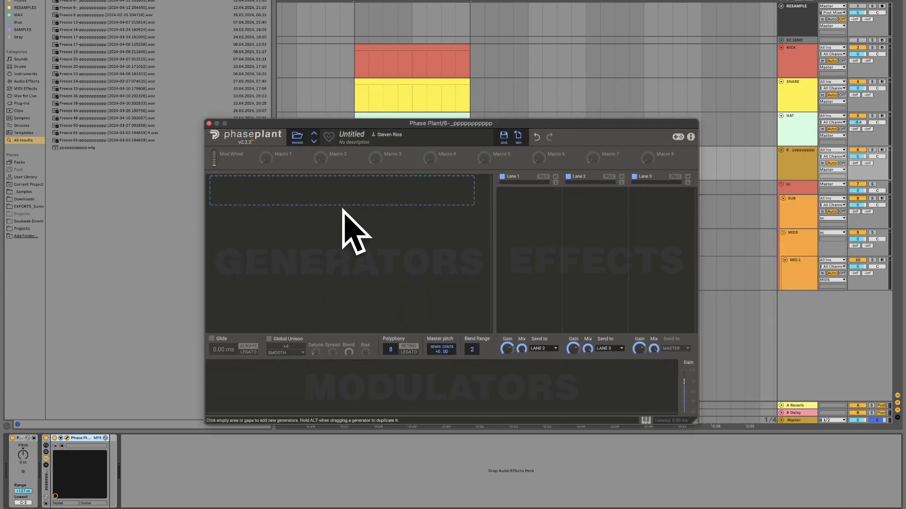
Step: Enlarge the plugin window and add an Analog generator set to a sine wave
left_click_drag(365, 124, 350, 60)
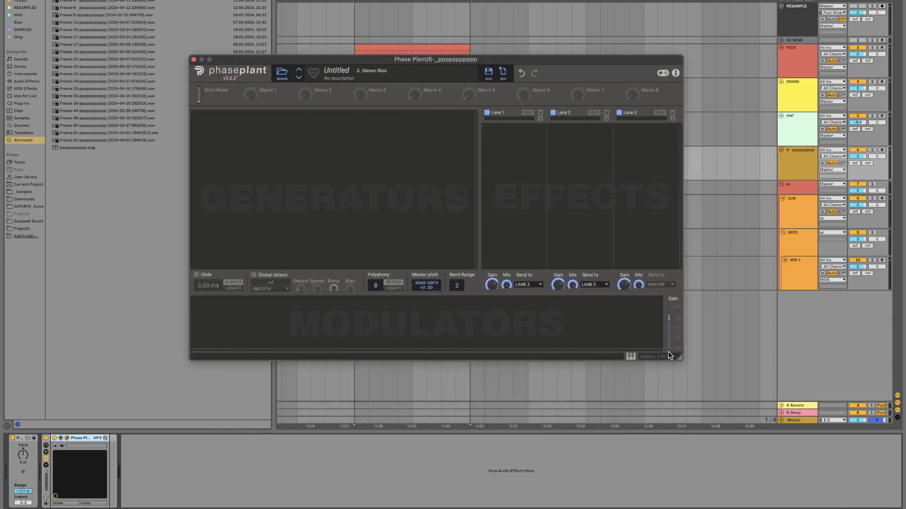
left_click_drag(678, 356, 812, 471)
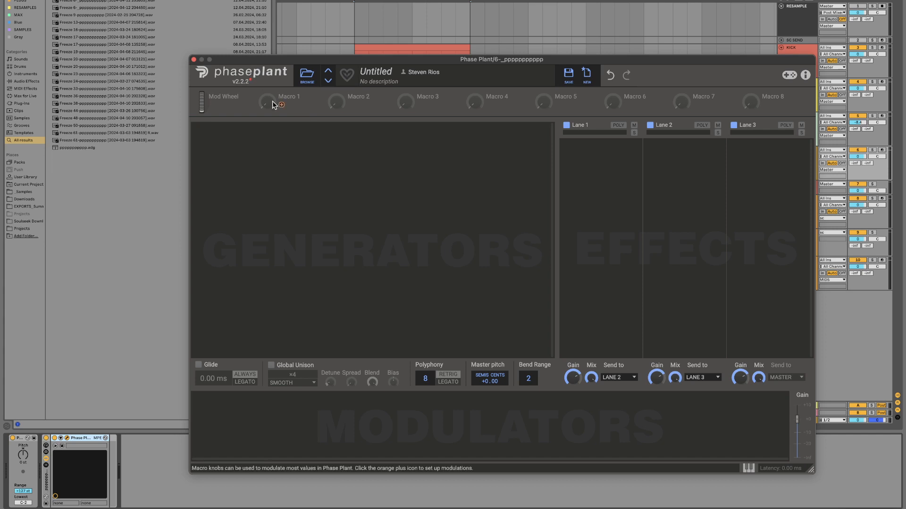
left_click(267, 137)
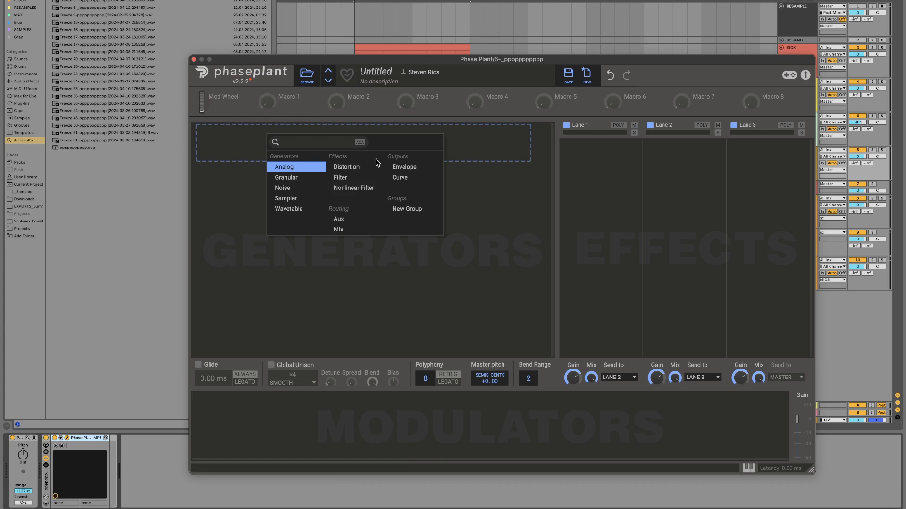
left_click(503, 179)
left_click(242, 146)
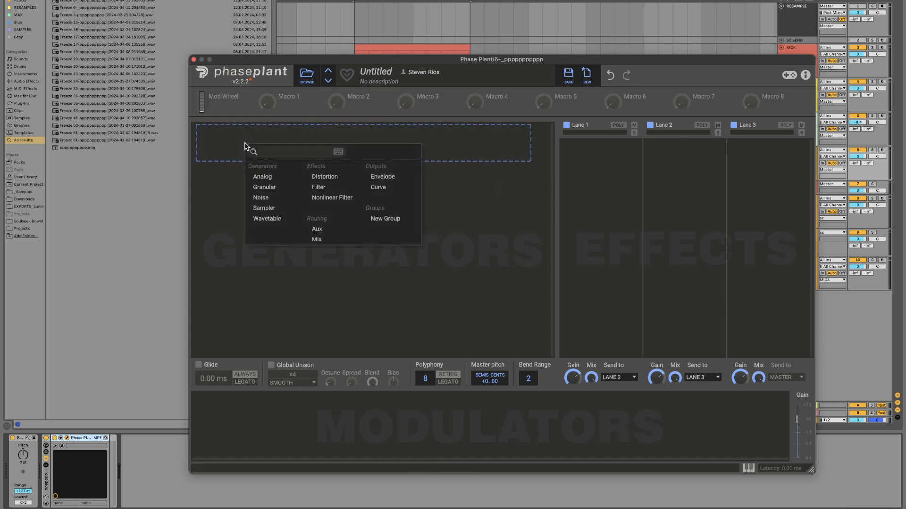
left_click(266, 177)
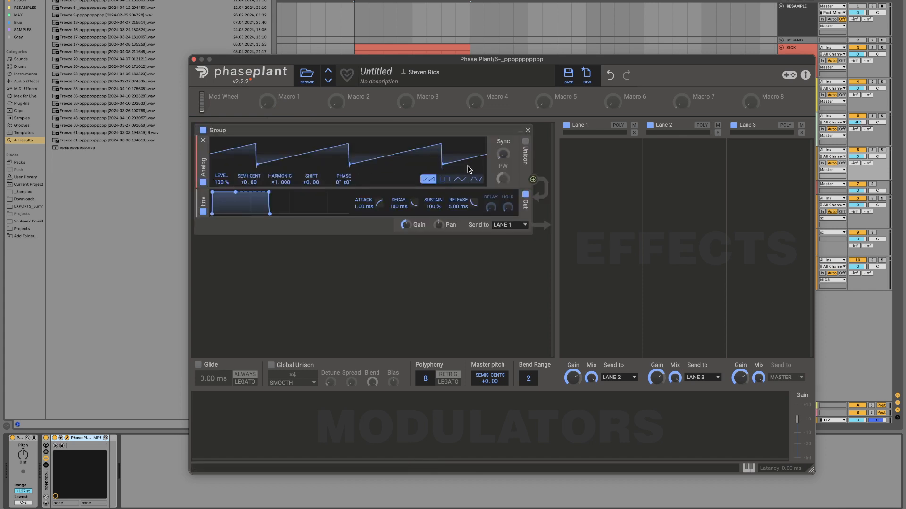
left_click(475, 180)
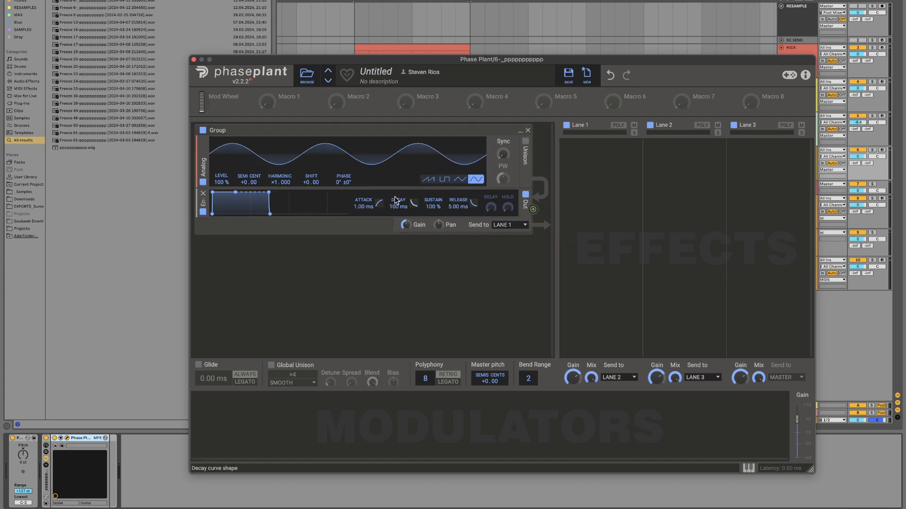
Step: Add a Wavetable generator in a new group below the Analog group and remove its envelope
left_click(303, 259)
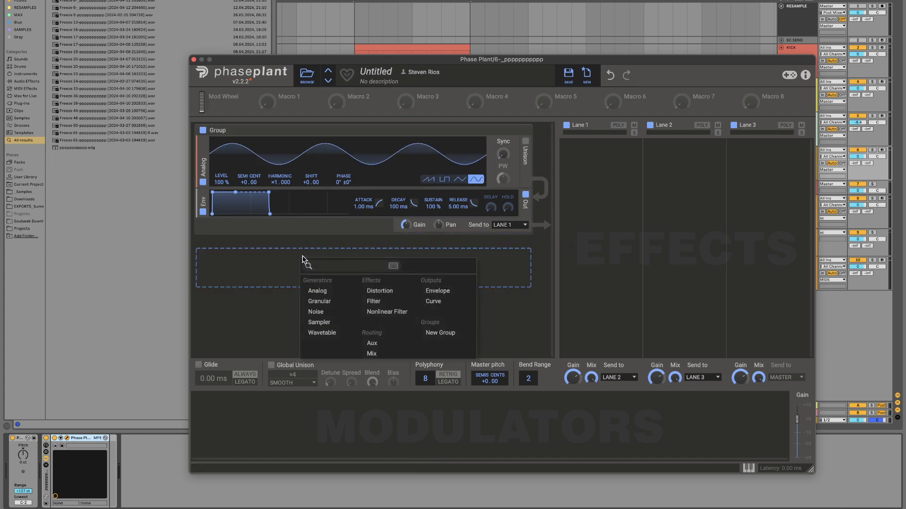
left_click(333, 335)
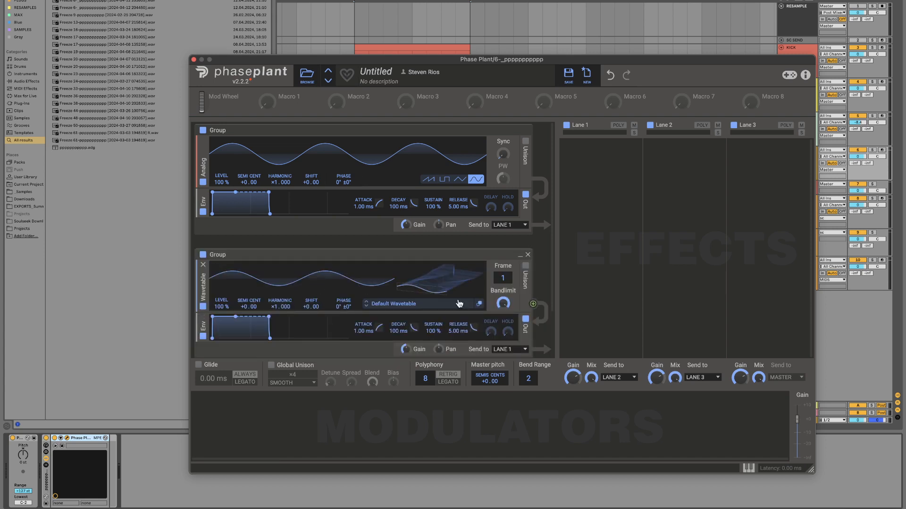
left_click_drag(533, 305, 527, 307)
scroll(369, 290, "down", 2)
scroll(369, 292, "up", 2)
left_click_drag(372, 62, 345, 11)
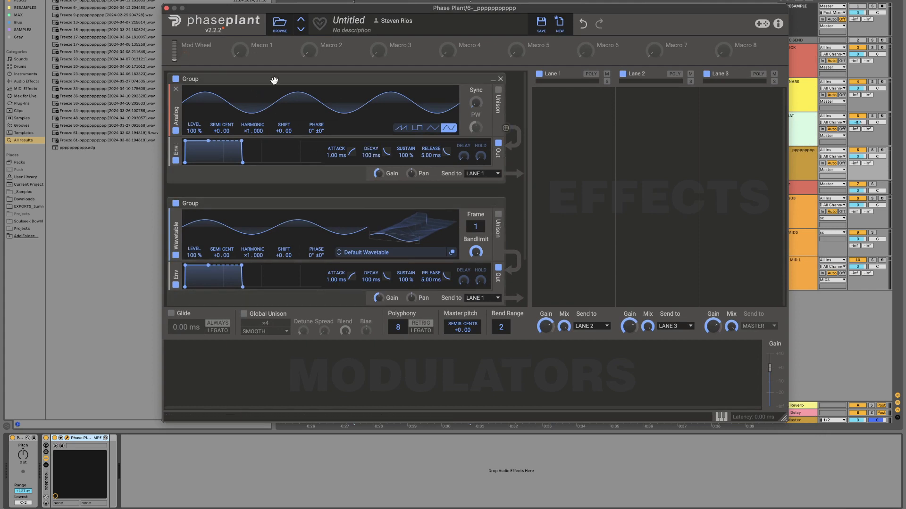
left_click(177, 269)
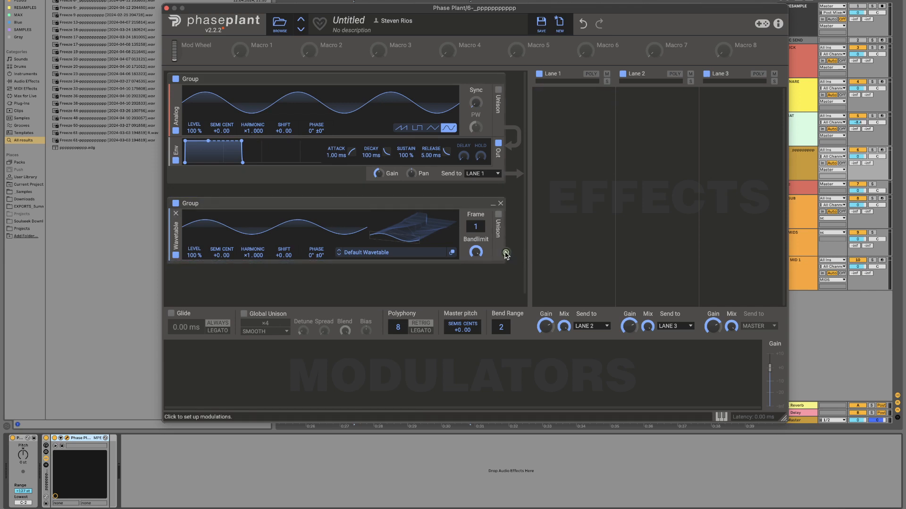
Step: Modulate the Analog generator's phase with the wavetable output, and arm the synth track to tune the modulation amount by ear
left_click(506, 254)
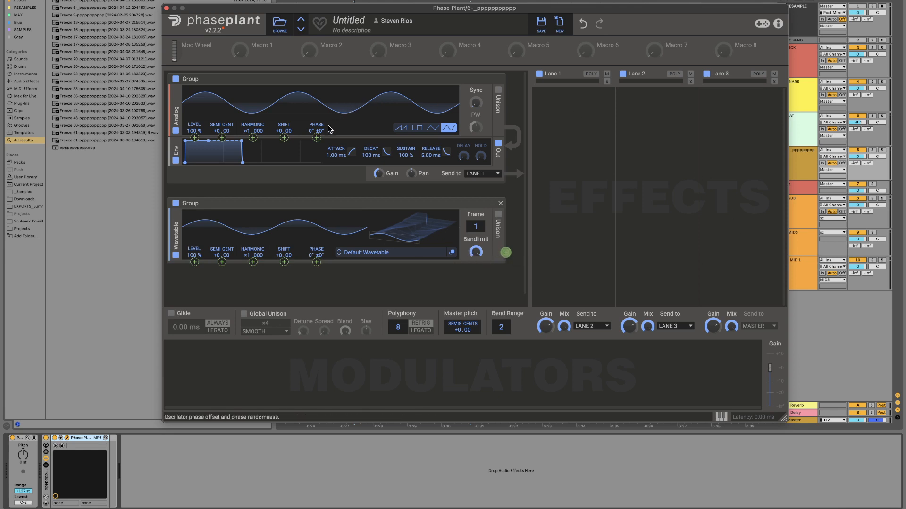
left_click(316, 137)
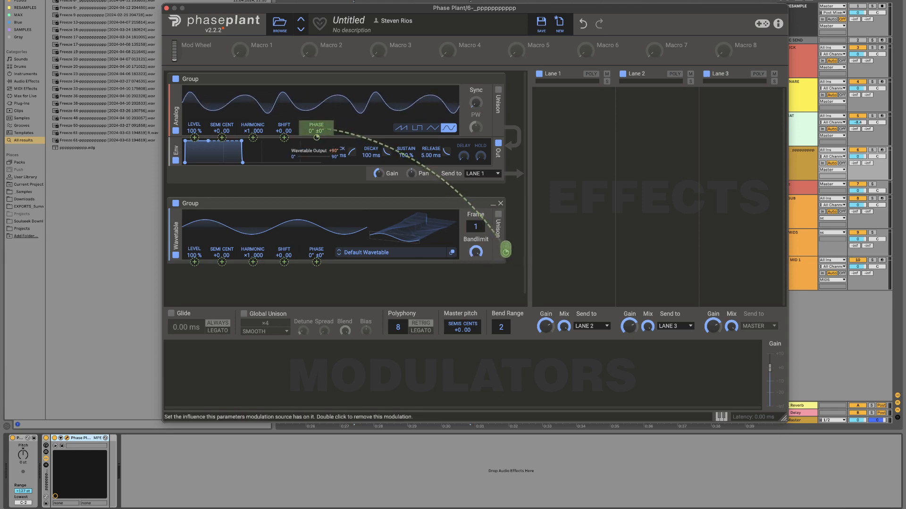
mouse_move(316, 137)
left_mouse_down()
mouse_move(317, 114)
mouse_move(317, 122)
left_mouse_up()
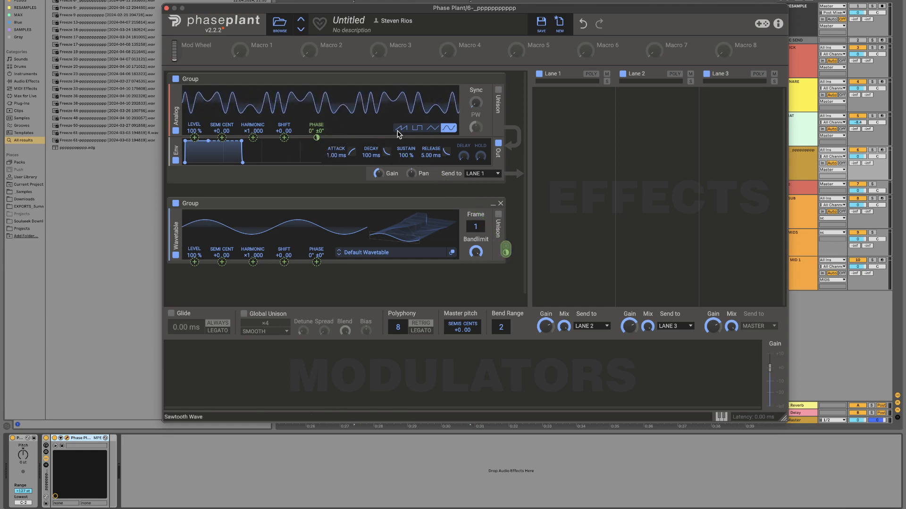
left_click(882, 150)
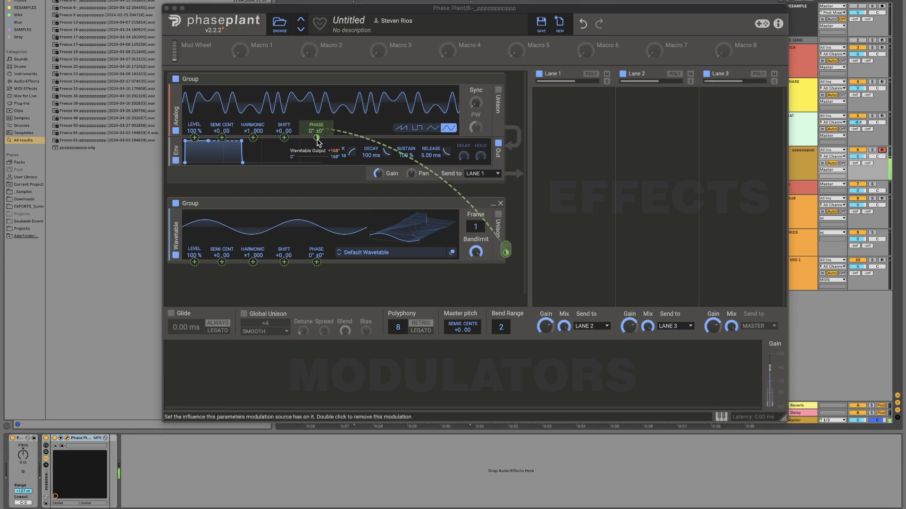
mouse_move(317, 137)
left_mouse_down()
mouse_move(317, 121)
mouse_move(316, 136)
left_mouse_up()
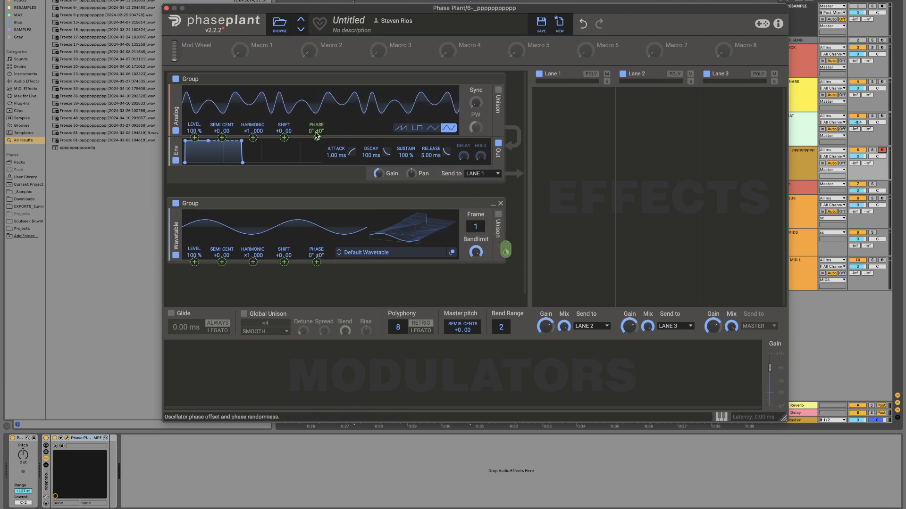
Step: Add an LFO Table modulator and set its frame to 14
scroll(335, 151, "down", 1)
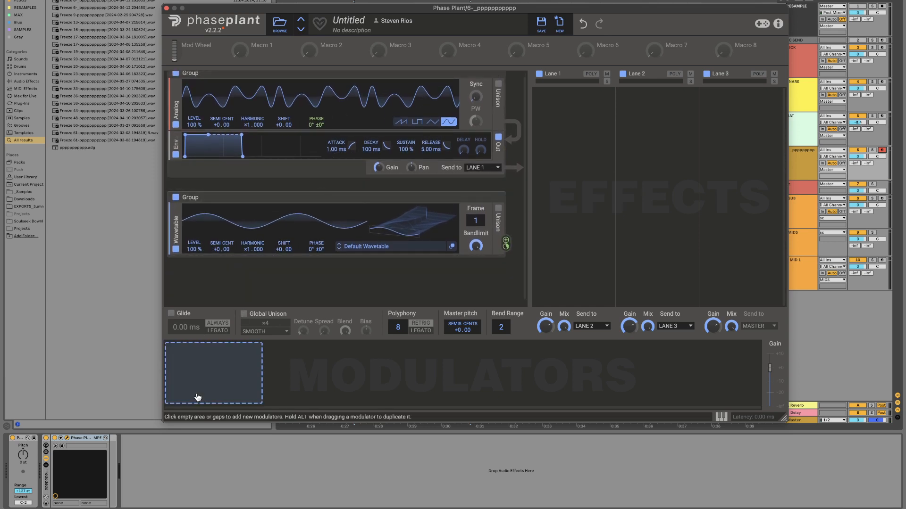
left_click(199, 398)
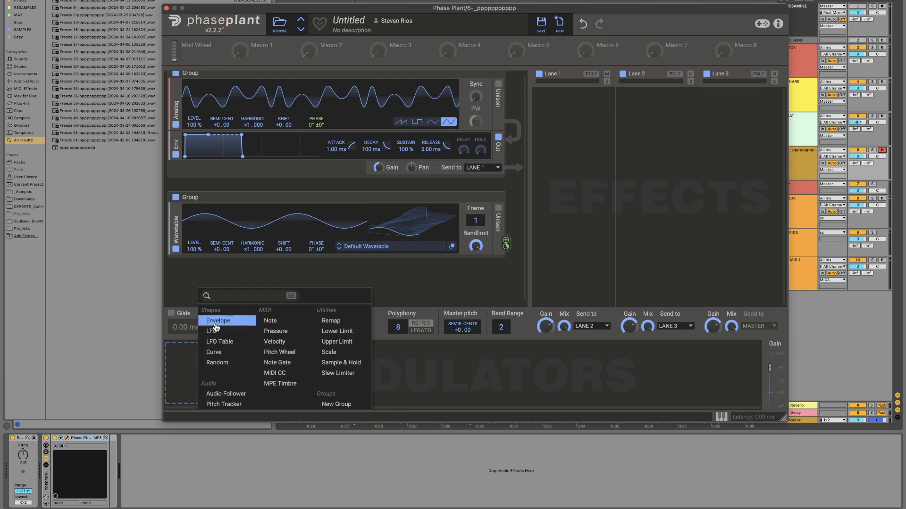
left_click(370, 222)
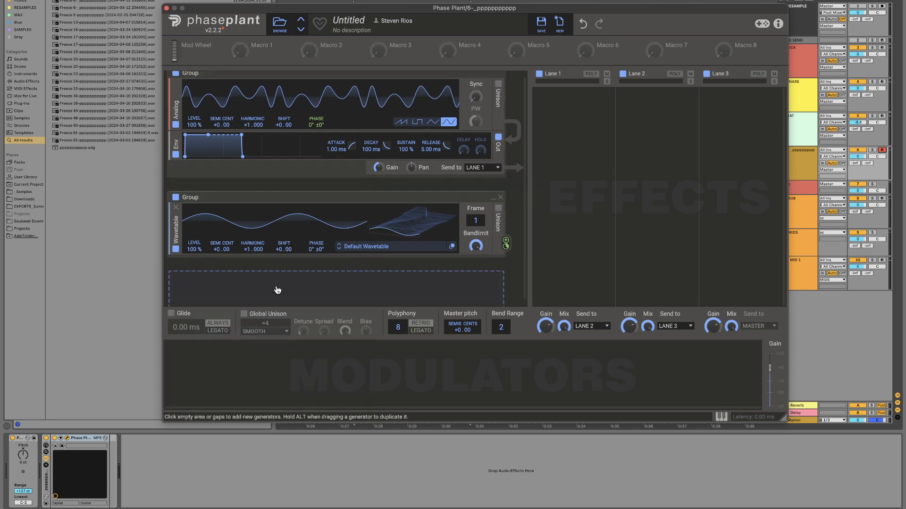
left_click(216, 390)
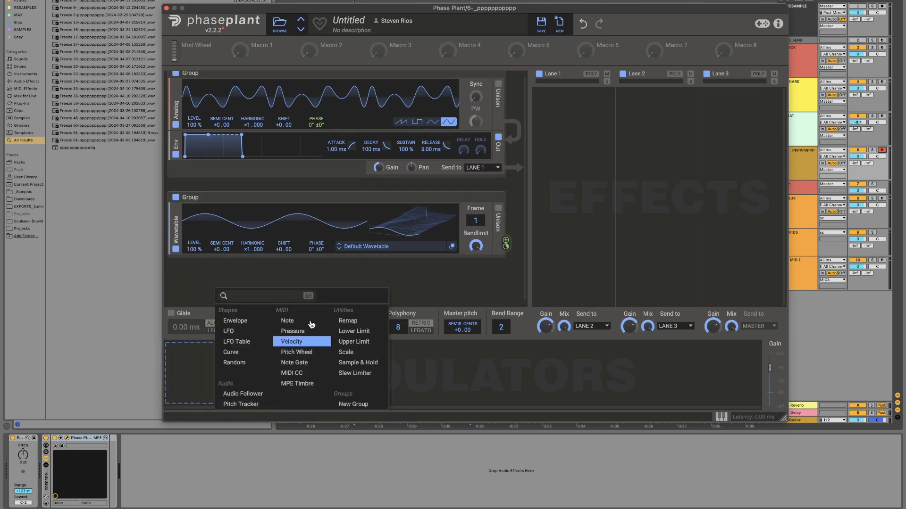
left_click(262, 342)
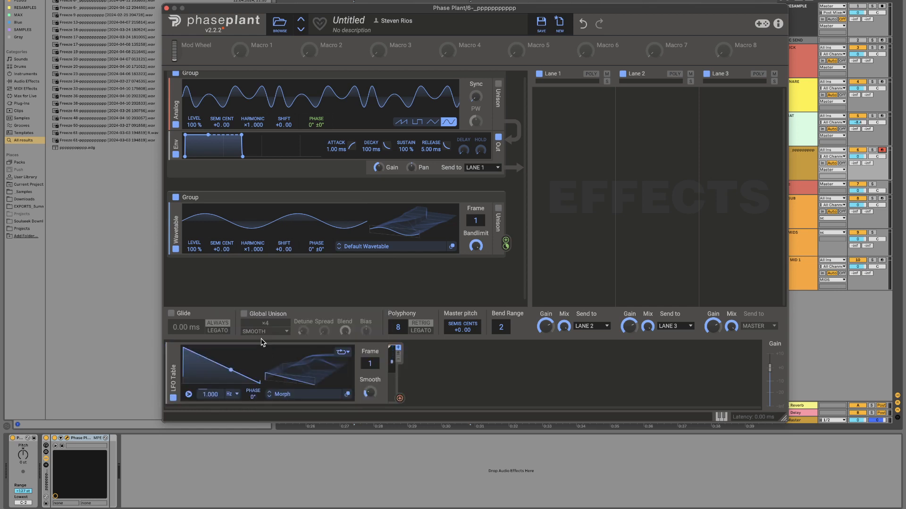
mouse_move(370, 363)
left_mouse_down()
mouse_move(370, 281)
mouse_move(370, 367)
left_mouse_up()
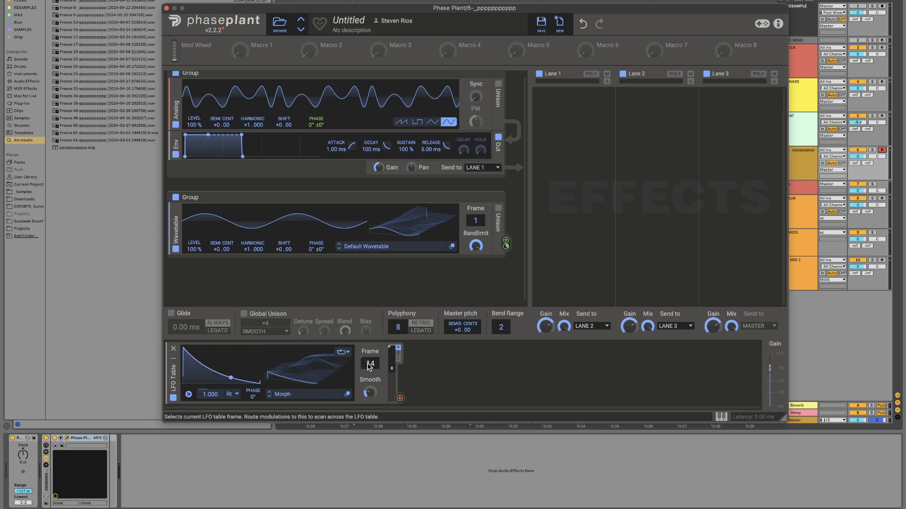
Step: Assign the LFO Table to control the amount of the wavetable's modulation of the Analog generator's phase
left_click(400, 400)
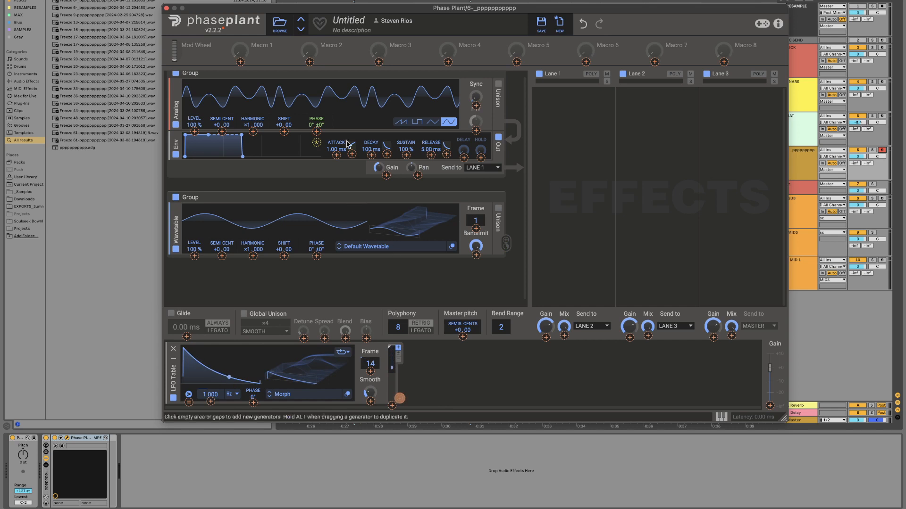
left_click(317, 143)
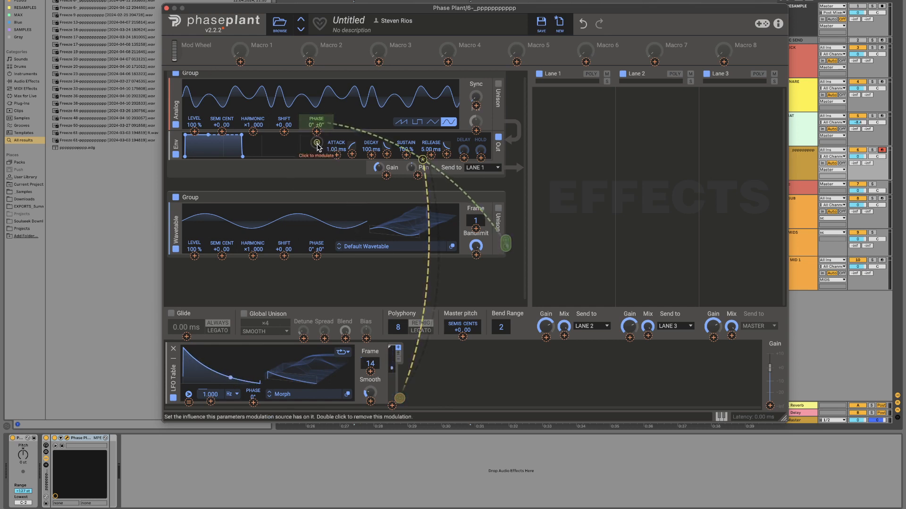
left_click(308, 292)
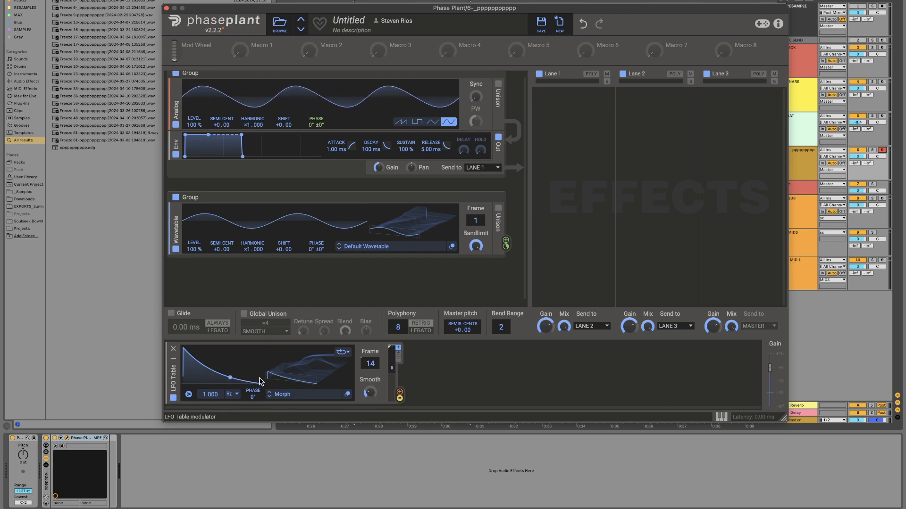
Step: Set the LFO Table's rate to 2.218 Hz and its frame to 1
left_click_drag(211, 394, 211, 375)
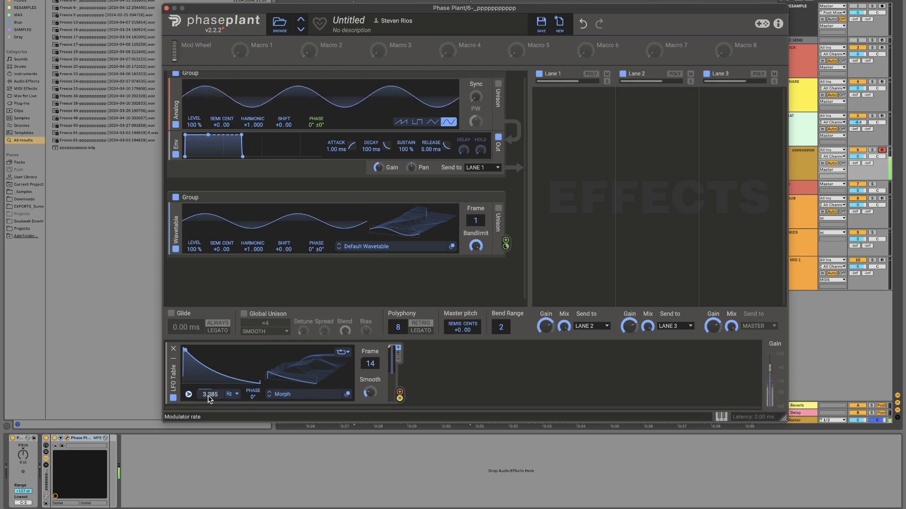
left_click_drag(211, 395, 211, 402)
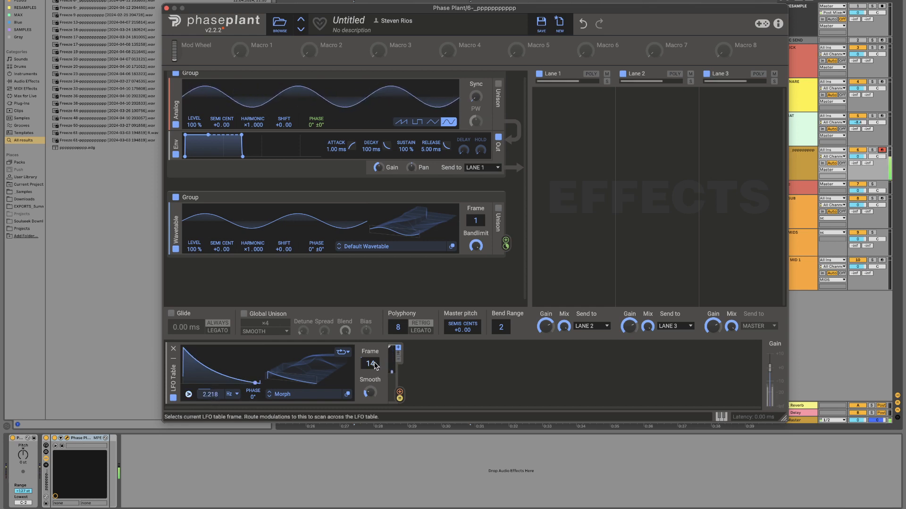
left_click_drag(371, 364, 372, 343)
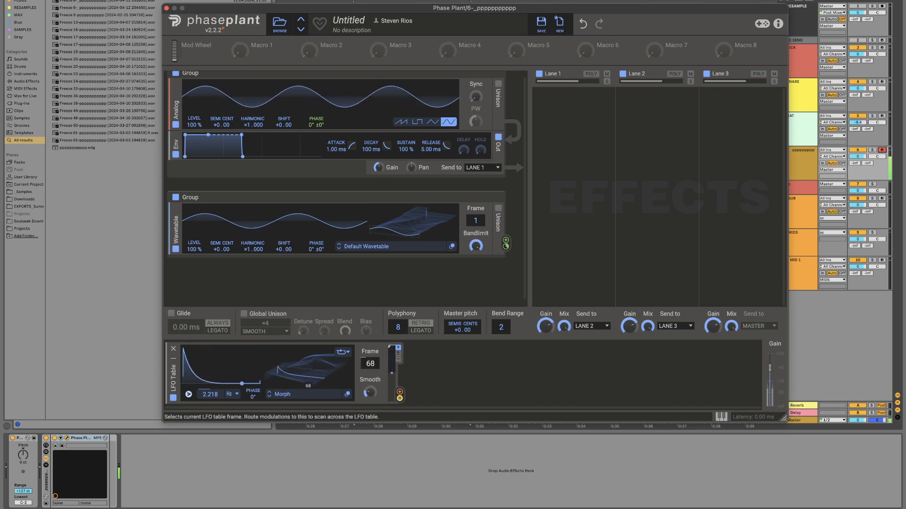
double_click(370, 363)
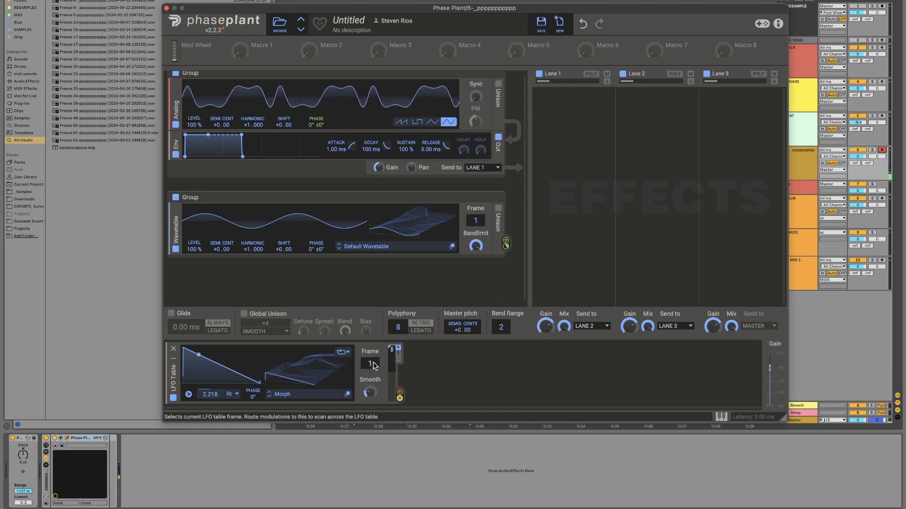
Step: Assign Macro 1 to modulate the LFO Table's frame with a positive amount
left_click(254, 54)
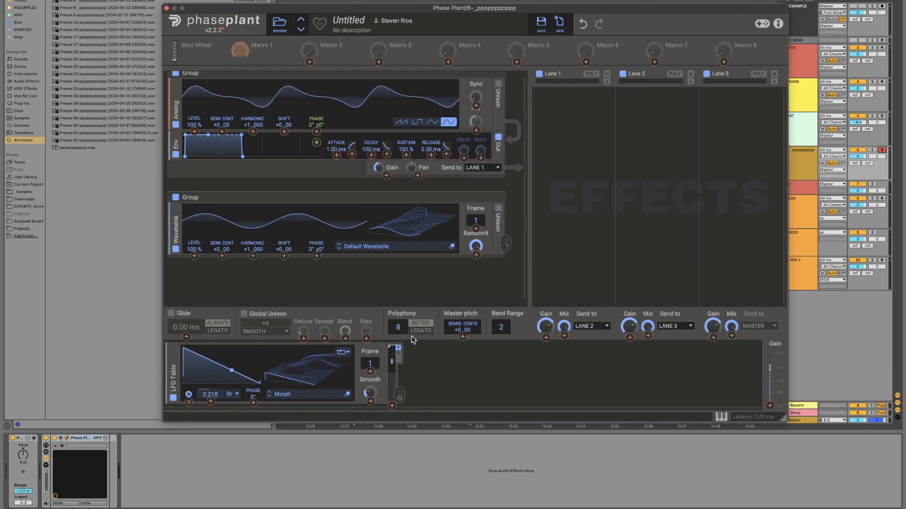
left_click_drag(370, 372, 370, 330)
left_click(451, 393)
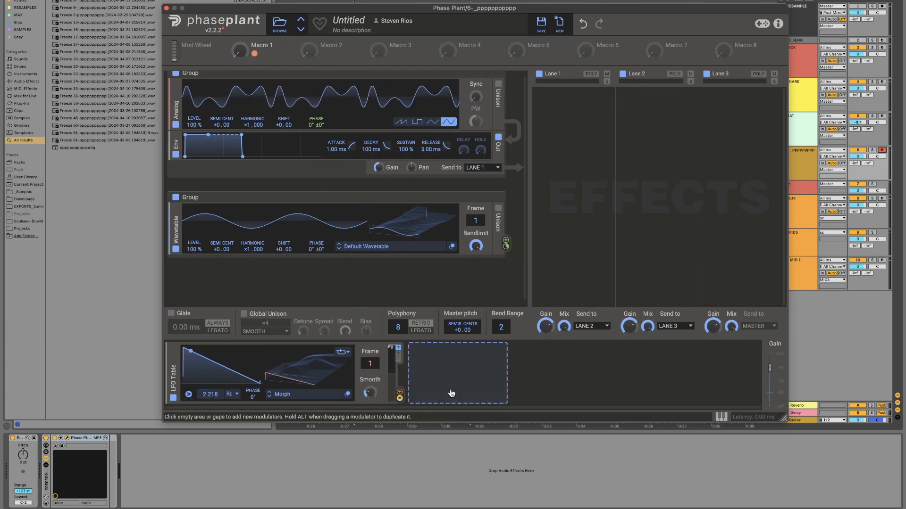
Step: Rename Macro 1 as LFO SHAPE
mouse_move(240, 51)
left_mouse_down()
mouse_move(240, 9)
mouse_move(240, 51)
left_mouse_up()
scroll(289, 74, "up", 1)
double_click(268, 47)
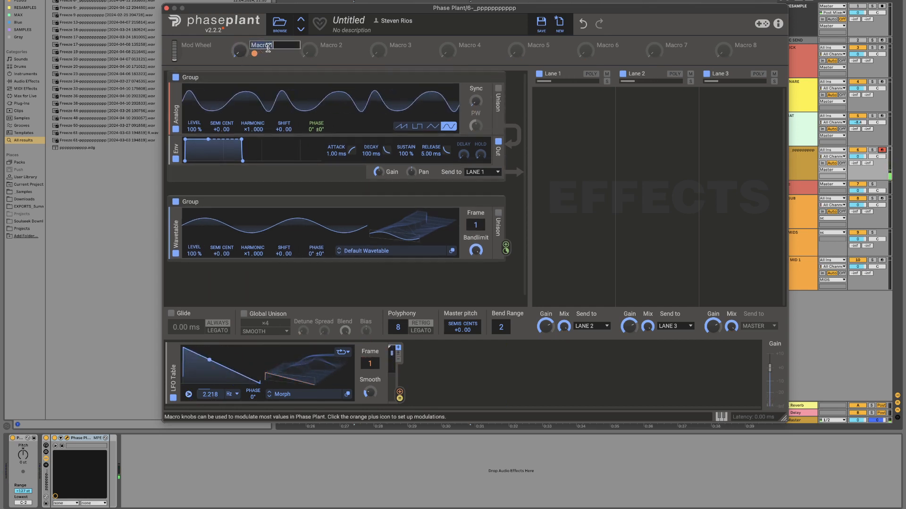
type("LFO SHAP")
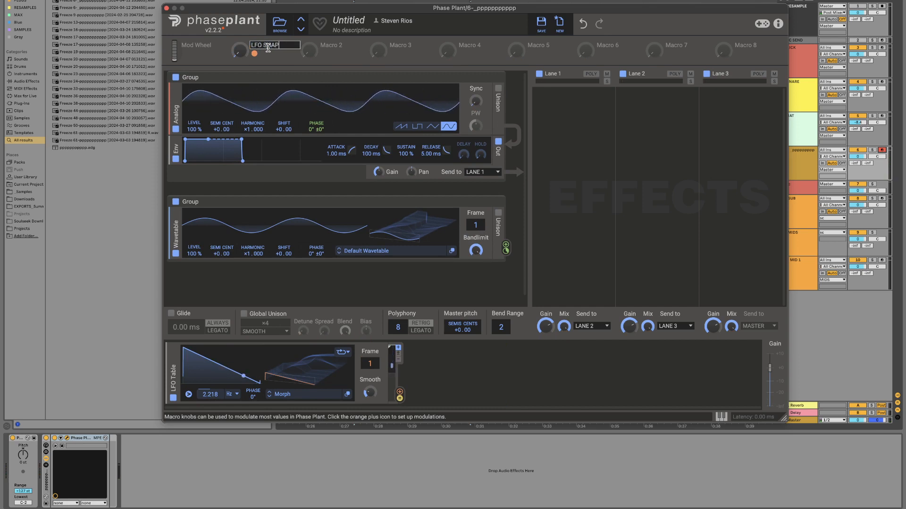
type("E")
key("Return")
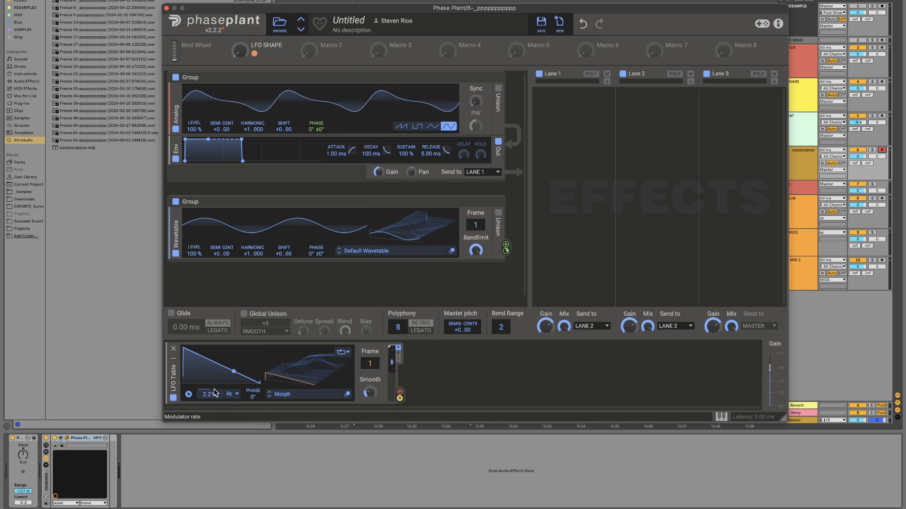
Step: Lower the LFO Table's rate to 0.391 Hz and assign Macro 2 to modulate that rate with a positive amount
left_click_drag(214, 392, 214, 420)
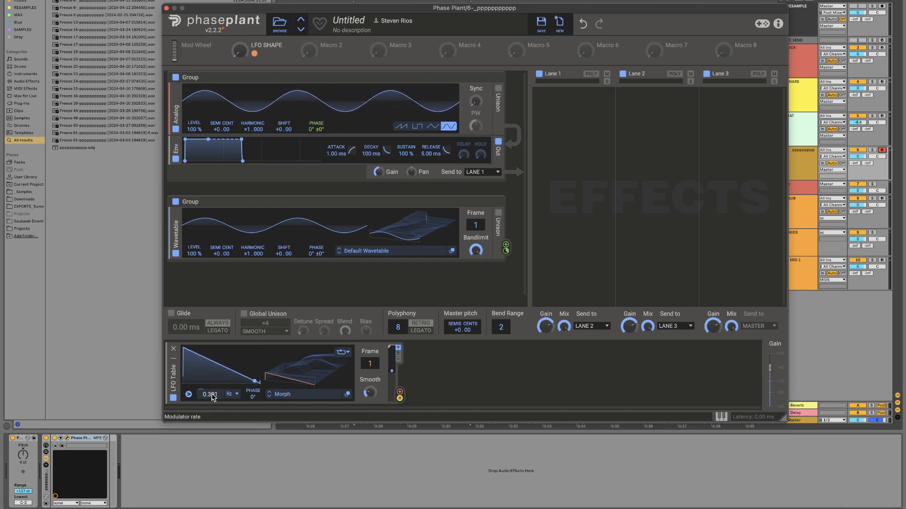
left_click(324, 54)
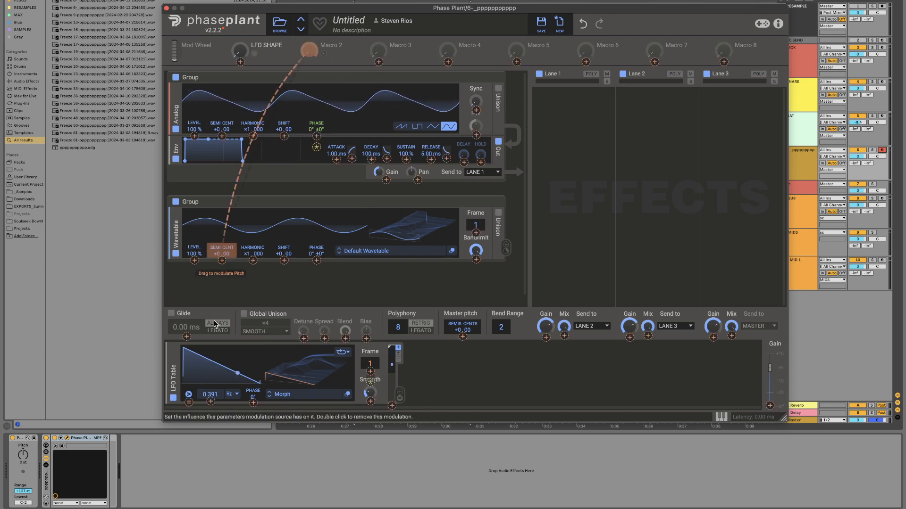
left_click_drag(214, 324, 211, 401)
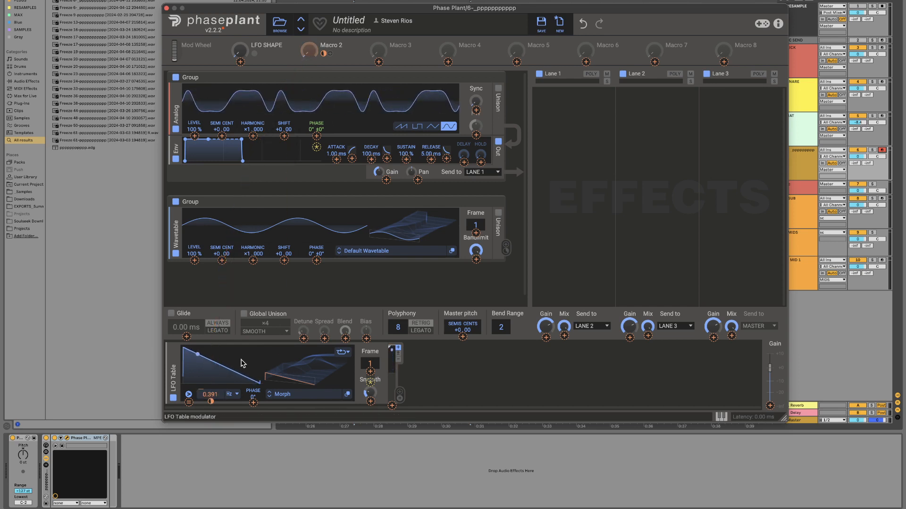
Step: Rename Macro 2 as TORQUE and adjust the TORQUE and LFO SHAPE macros, leaving both slightly raised
left_click(295, 57)
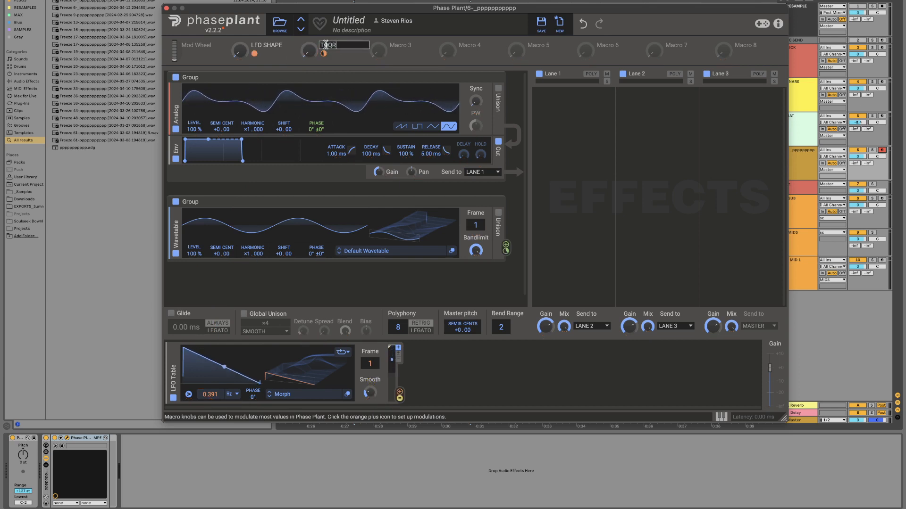
key("Return")
left_click_drag(308, 50, 308, 39)
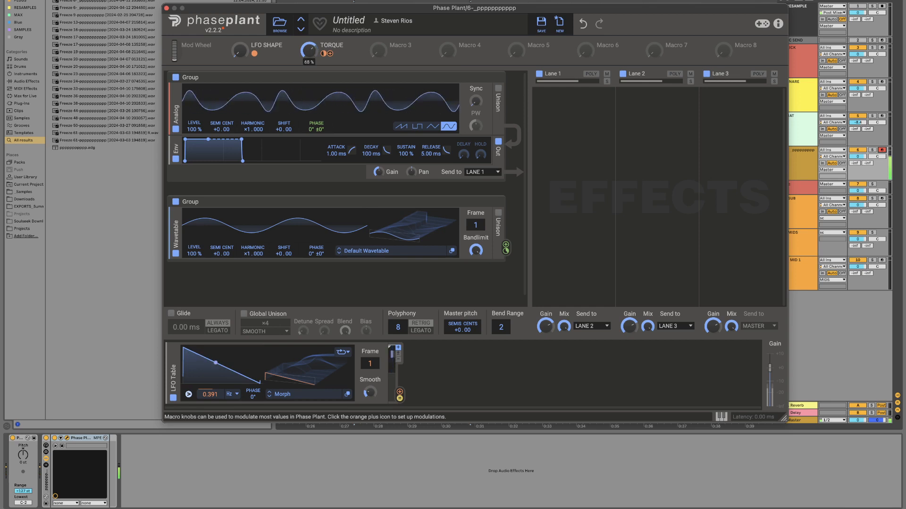
left_click_drag(241, 49, 241, 43)
left_click_drag(309, 50, 309, 34)
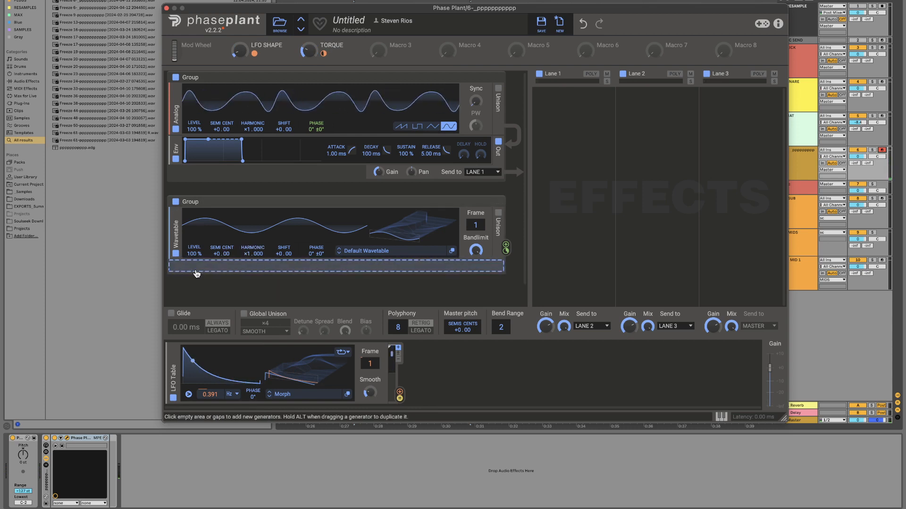
mouse_move(247, 254)
left_mouse_down()
mouse_move(248, 227)
mouse_move(248, 254)
left_mouse_up()
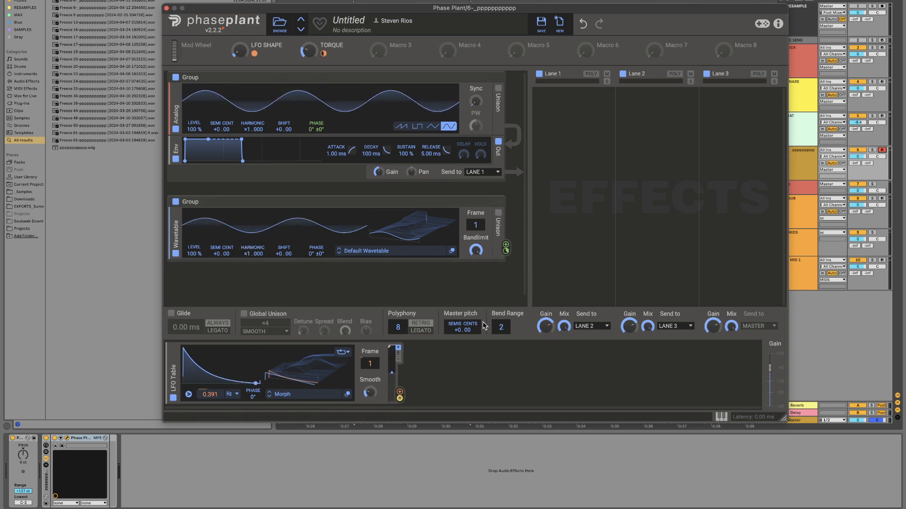
Step: Add a Remap modulator after the LFO Table and load the Quantized 8 shape from the Simple factory folder
left_click(422, 398)
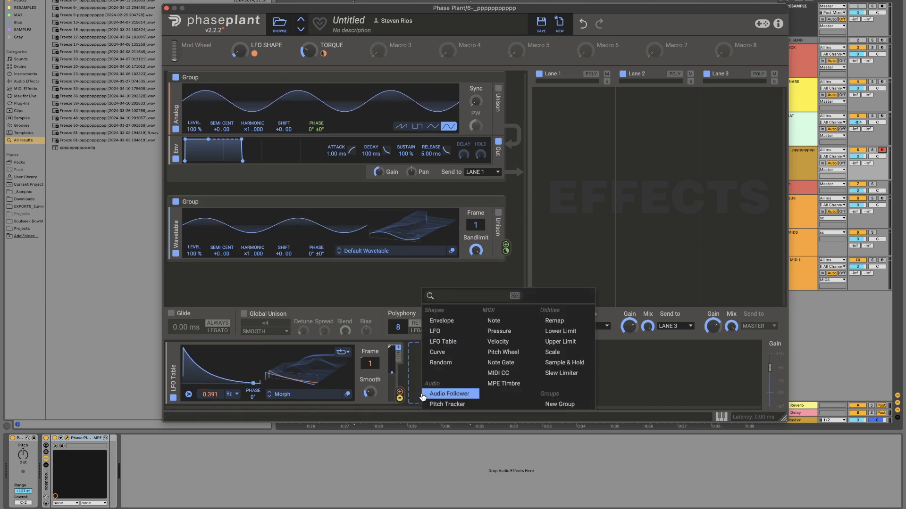
left_click(550, 325)
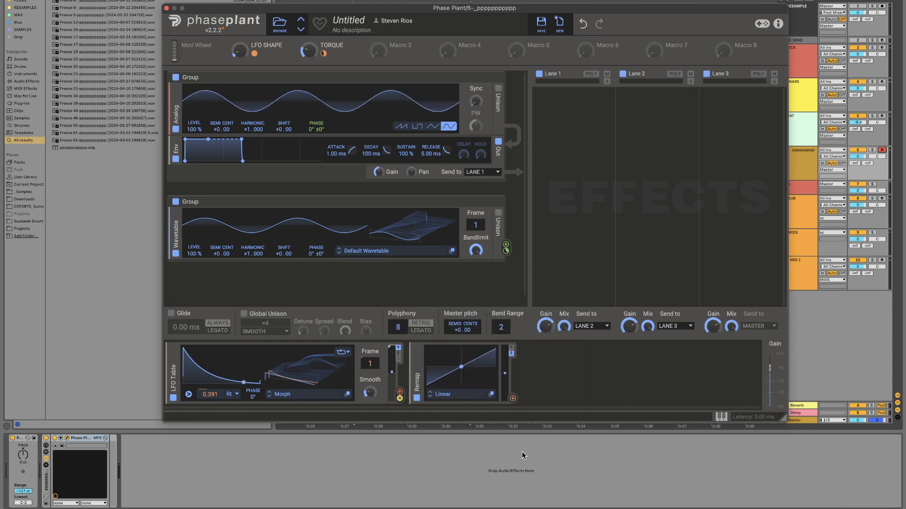
left_click(447, 395)
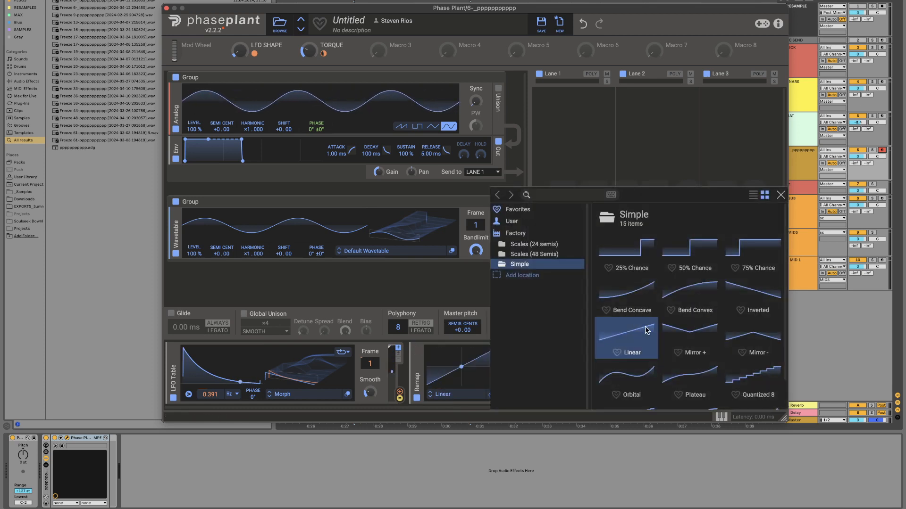
left_click(761, 377)
double_click(760, 378)
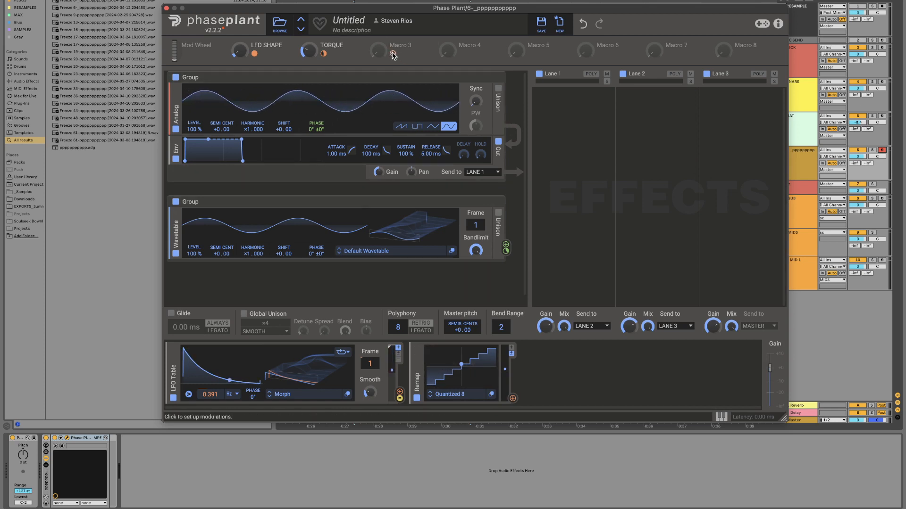
Step: Assign Macro 3 to modulate the Remap modulator's input and try the macro's effect on it
mouse_move(392, 56)
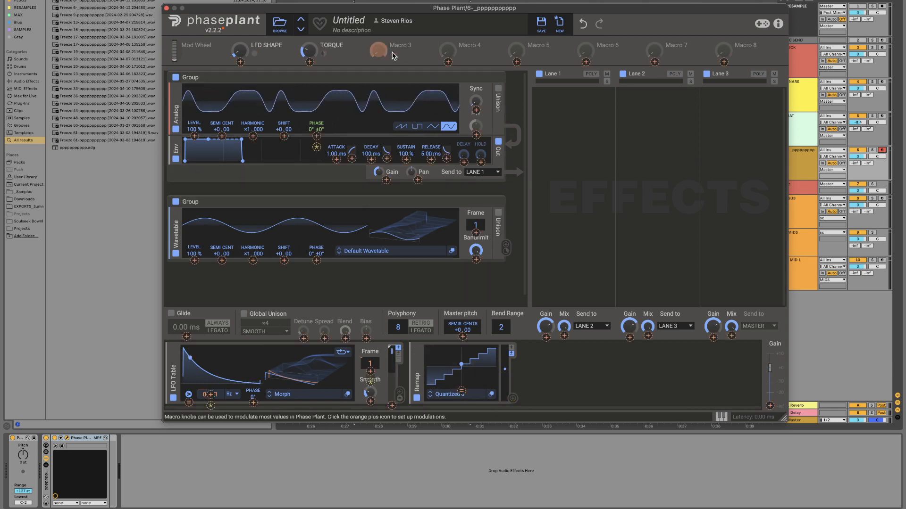
left_click_drag(393, 54, 464, 391)
left_click(463, 391)
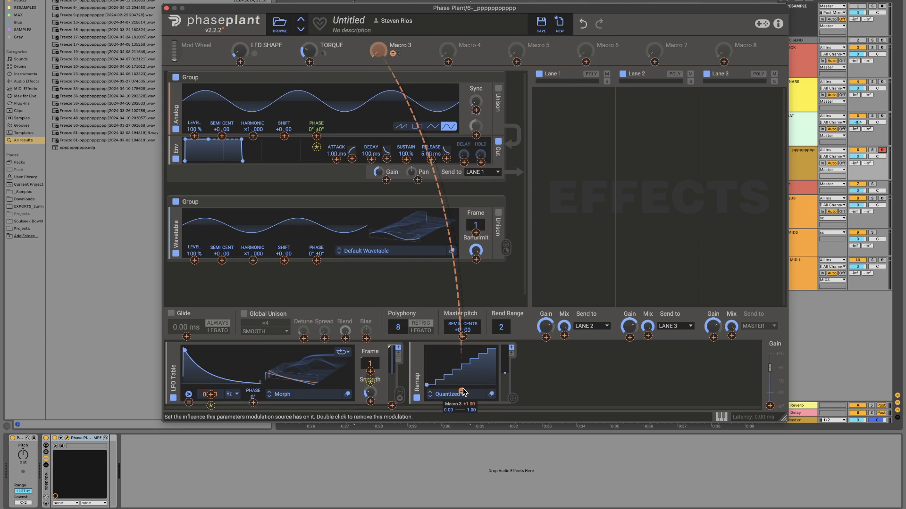
left_click(399, 74)
left_click_drag(378, 49, 378, 43)
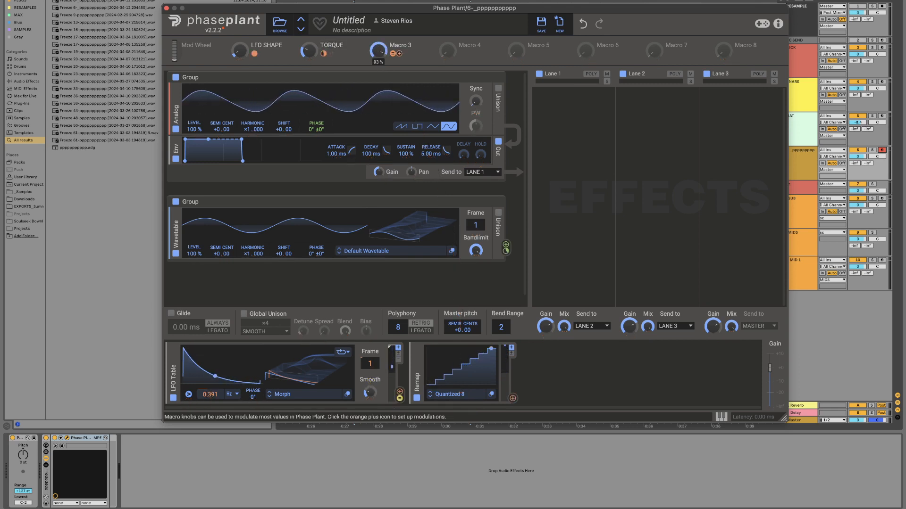
Step: Edit the Remap curve with 8 grid rows and snapping so its steps rise evenly, one row each, from 0% to 88%
left_click(491, 394)
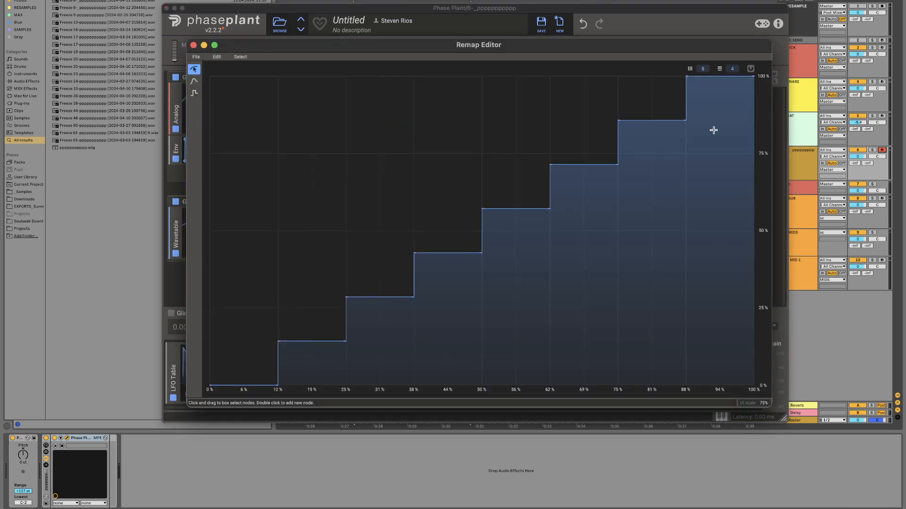
left_click_drag(733, 69, 733, 60)
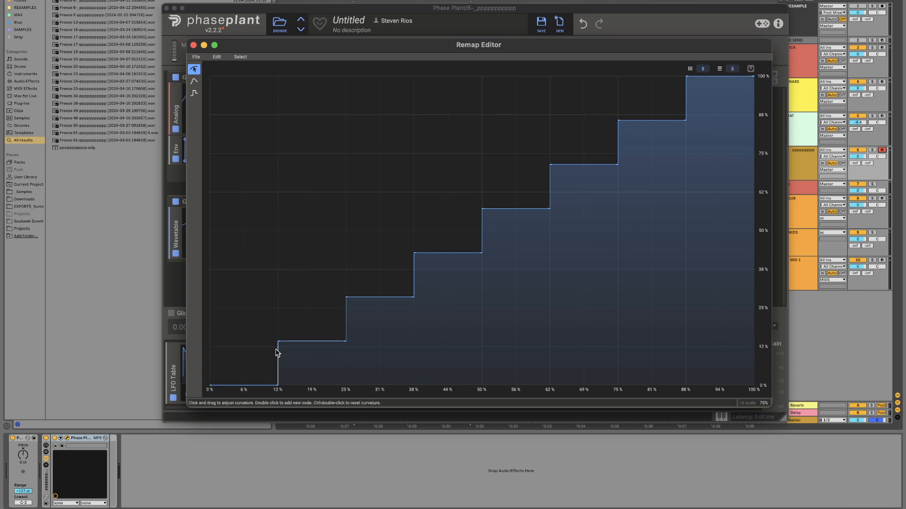
left_click(193, 93)
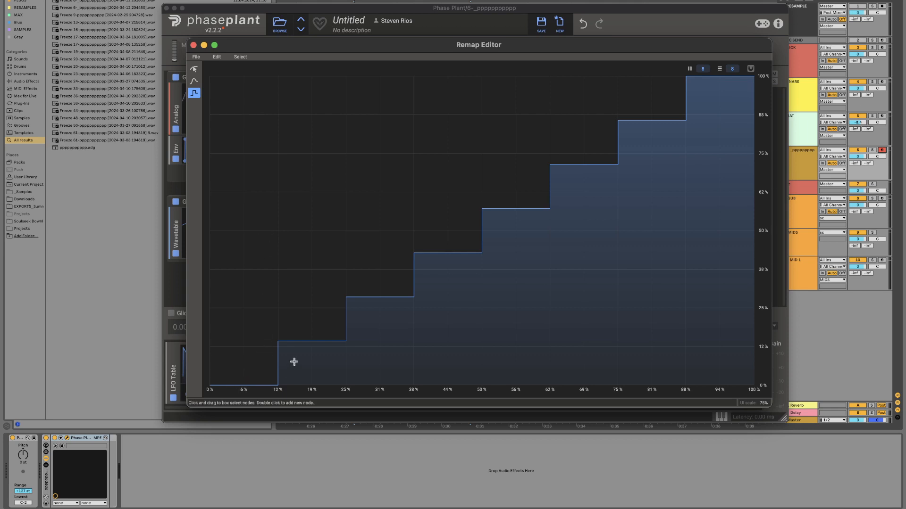
left_click_drag(294, 361, 295, 349)
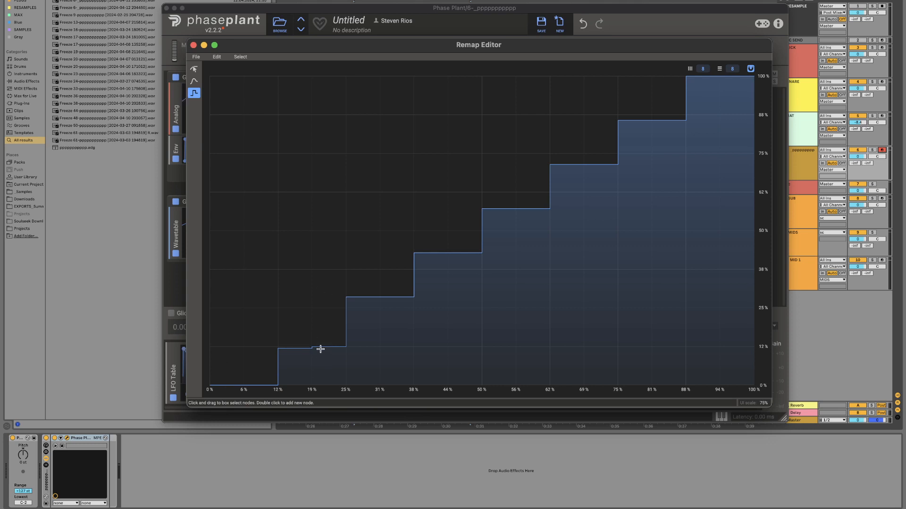
left_click_drag(412, 294, 375, 312)
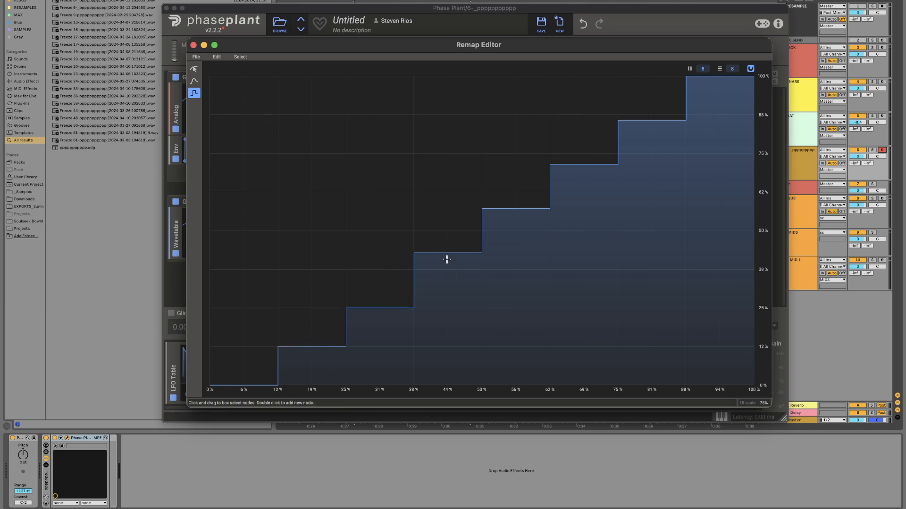
left_click_drag(446, 259, 467, 273)
left_click_drag(490, 240, 569, 195)
left_click_drag(638, 147, 655, 157)
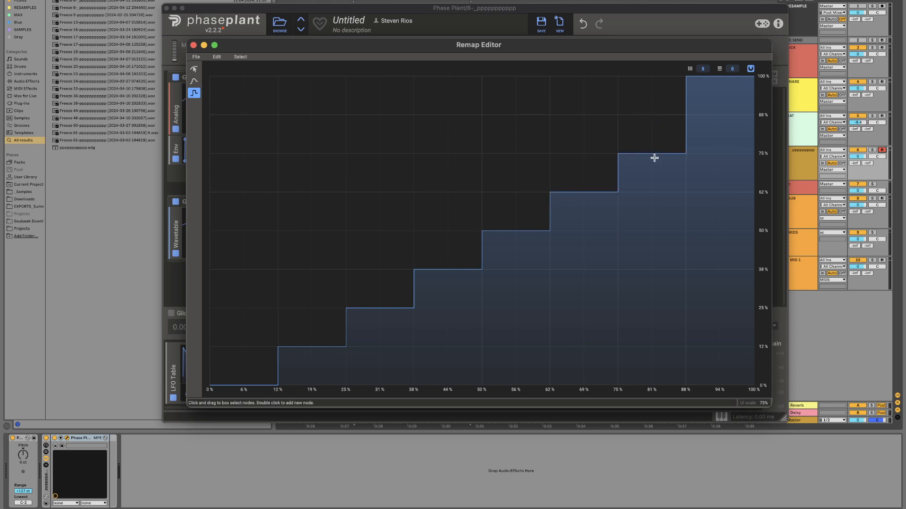
left_click_drag(731, 108, 732, 120)
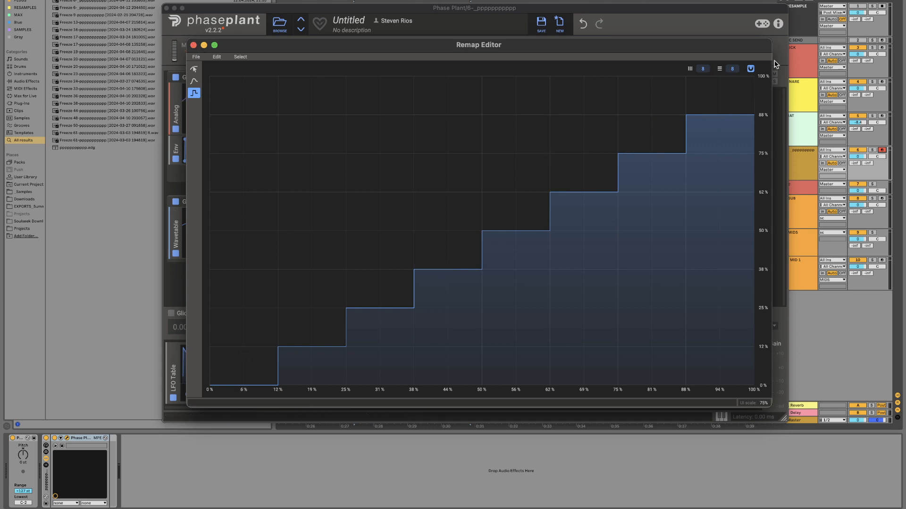
left_click(193, 46)
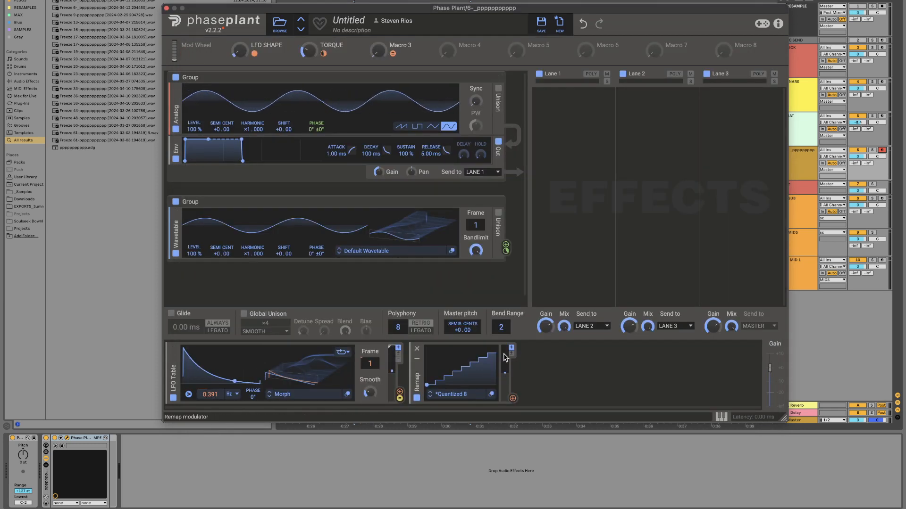
Step: Assign the Remap modulator to the Wavetable generator's harmonic and set the modulation amount to 8
left_click(512, 399)
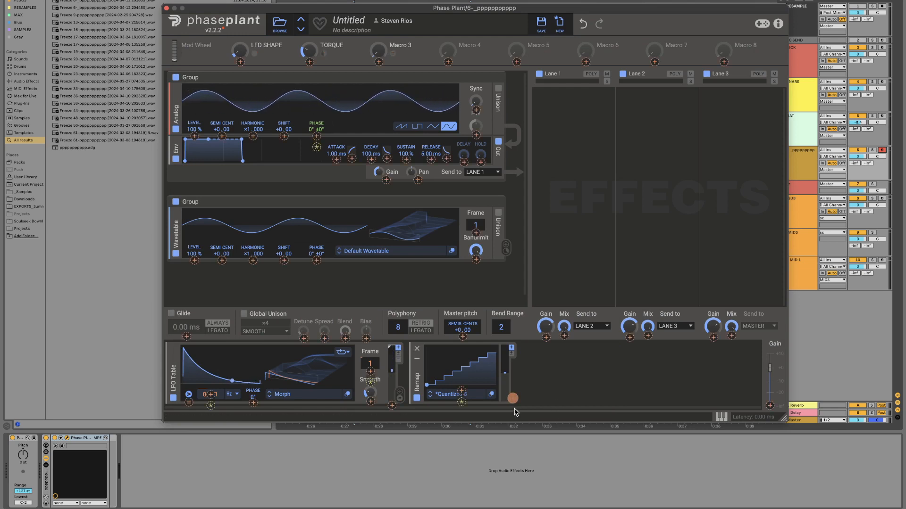
left_click(254, 260)
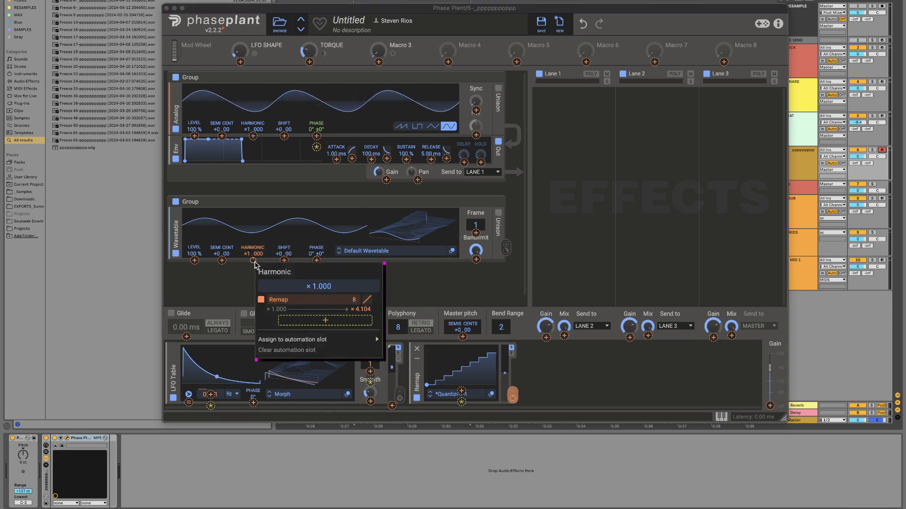
key("Return")
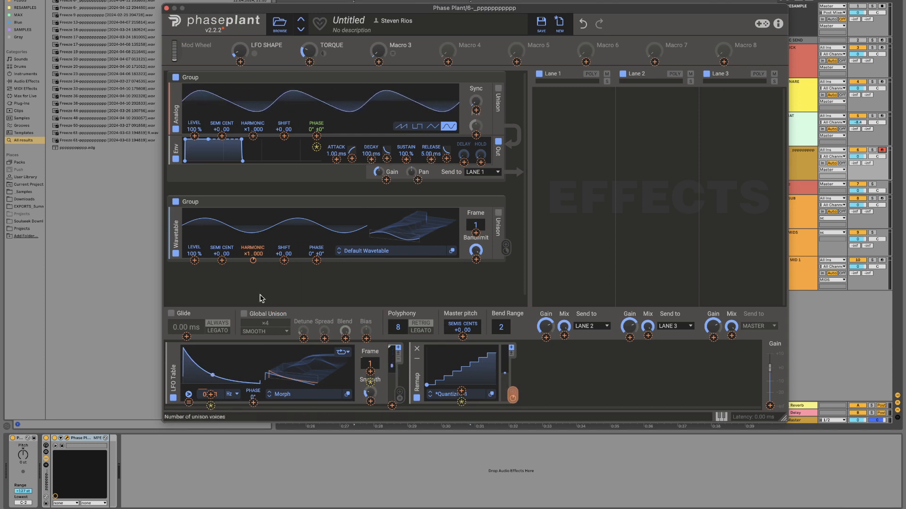
Step: Rename Macro 3 as FM TUNE
double_click(401, 44)
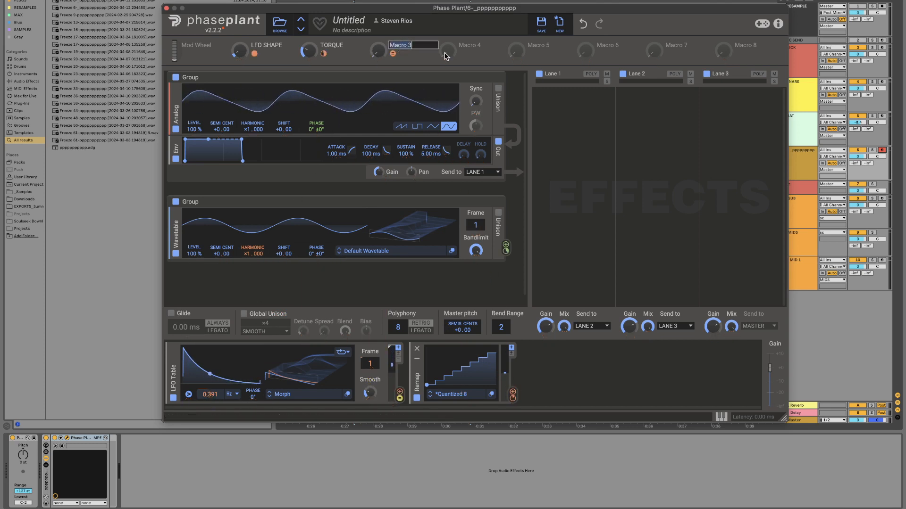
type("FM TUNE")
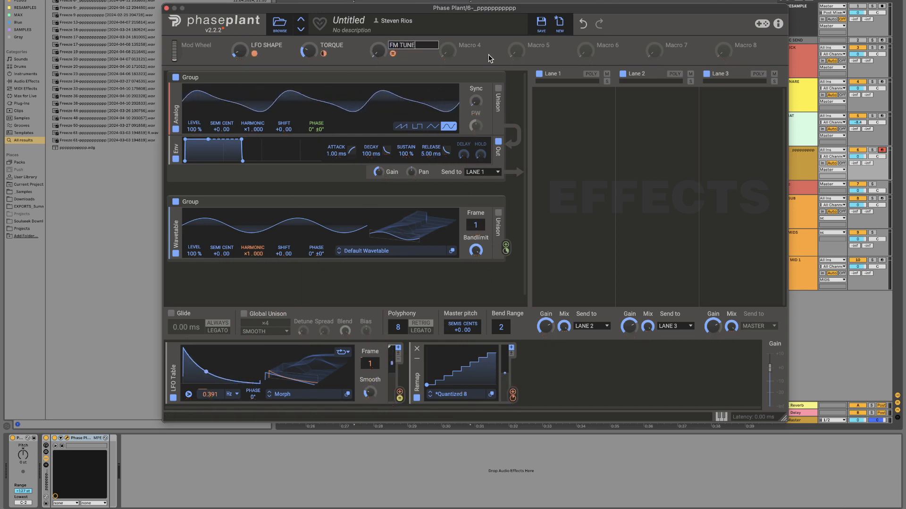
key("Return")
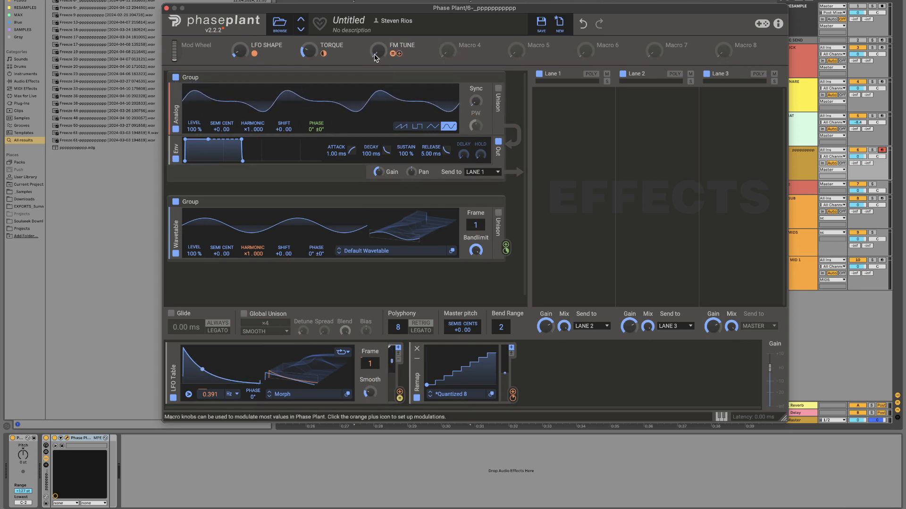
Step: Sweep the FM TUNE macro up and down to audition the wavetable's harmonic steps, ending at a fairly low setting
left_click_drag(378, 51, 378, 47)
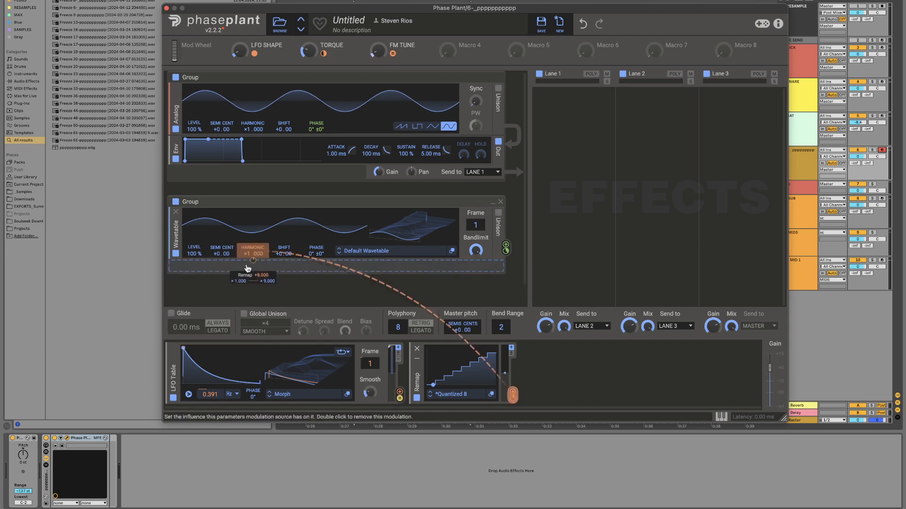
left_click_drag(379, 50, 379, 20)
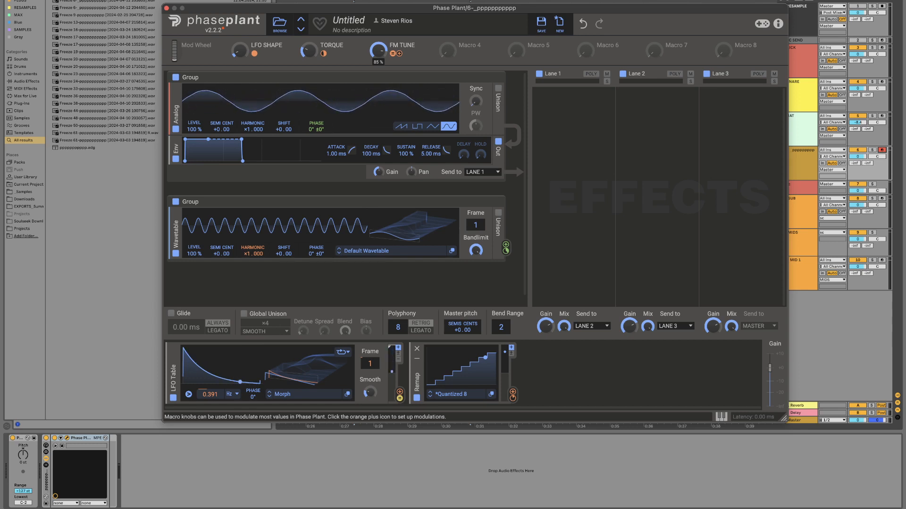
left_click_drag(378, 17, 378, 50)
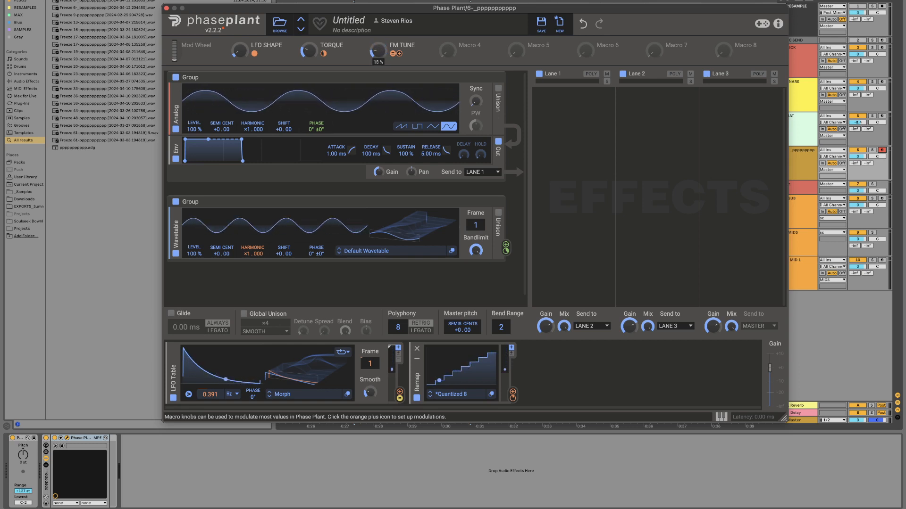
left_click_drag(379, 50, 378, 20)
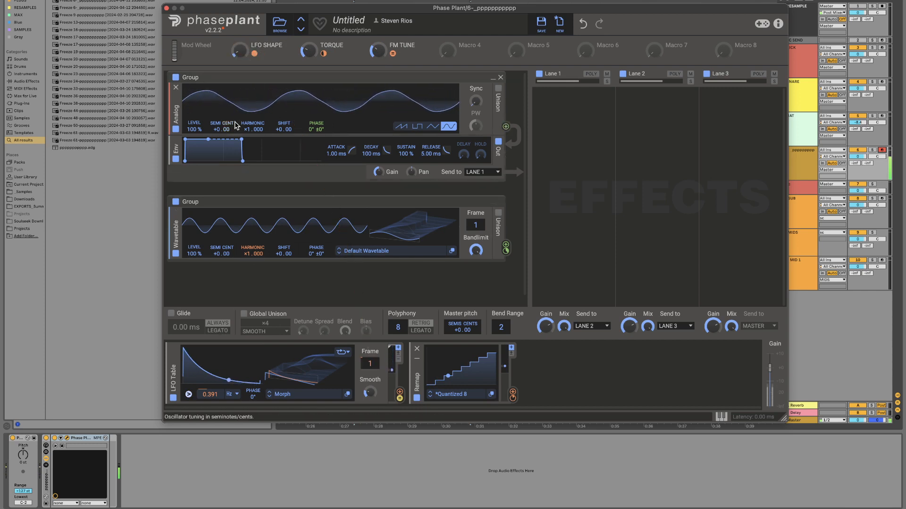
Step: Audition the patch while raising the TORQUE and LFO SHAPE macros to about mid-range and fine-tuning FM TUNE
left_click_drag(308, 51, 309, 40)
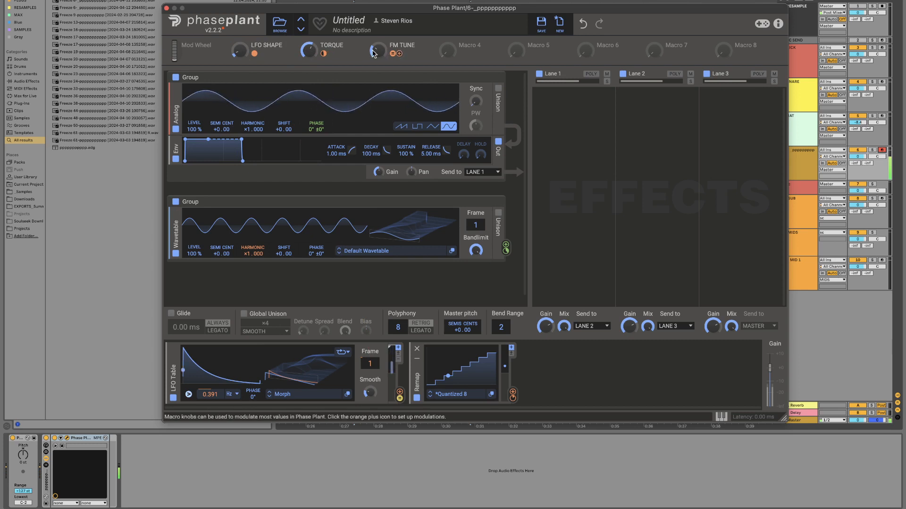
left_click_drag(239, 51, 239, 42)
left_click_drag(377, 51, 378, 48)
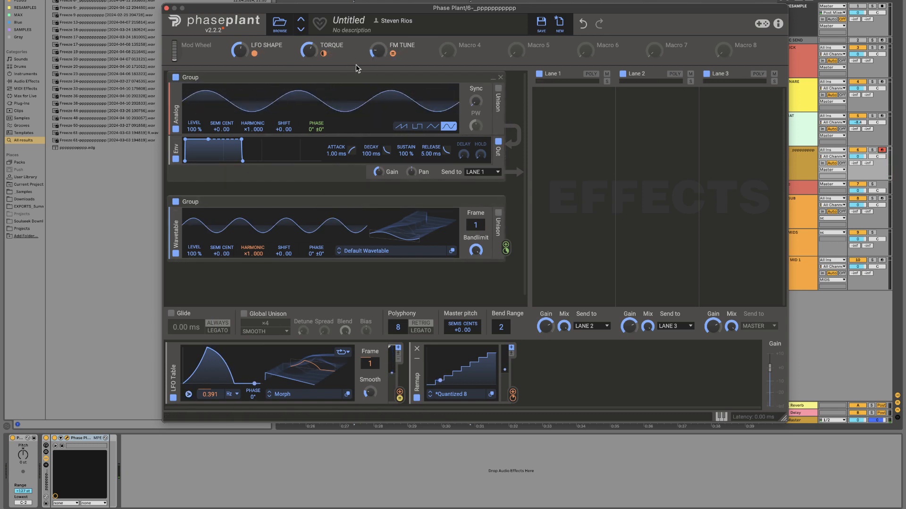
double_click(330, 45)
key("Return")
mouse_move(240, 50)
left_mouse_down()
mouse_move(239, 69)
mouse_move(240, 52)
left_mouse_up()
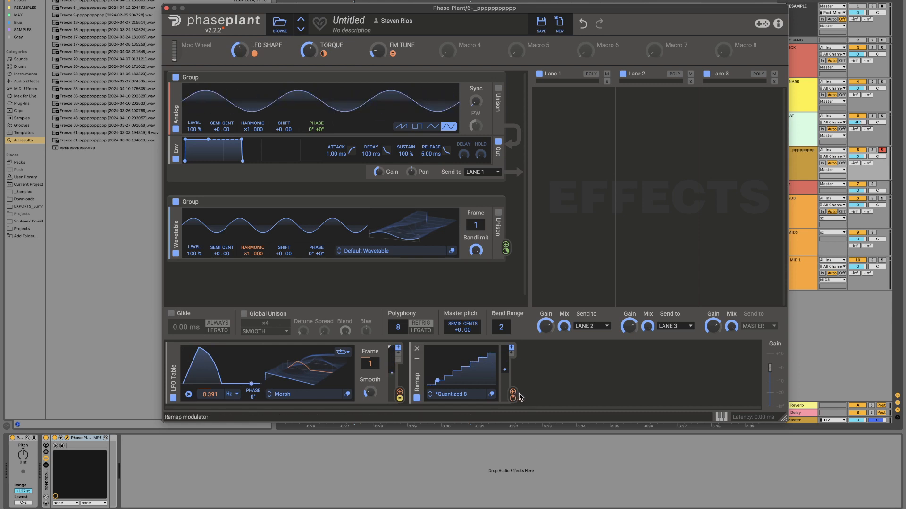
Step: Collapse the Remap modulator to make room in the modulator area
left_click(562, 385)
left_click(418, 363)
left_click(417, 349)
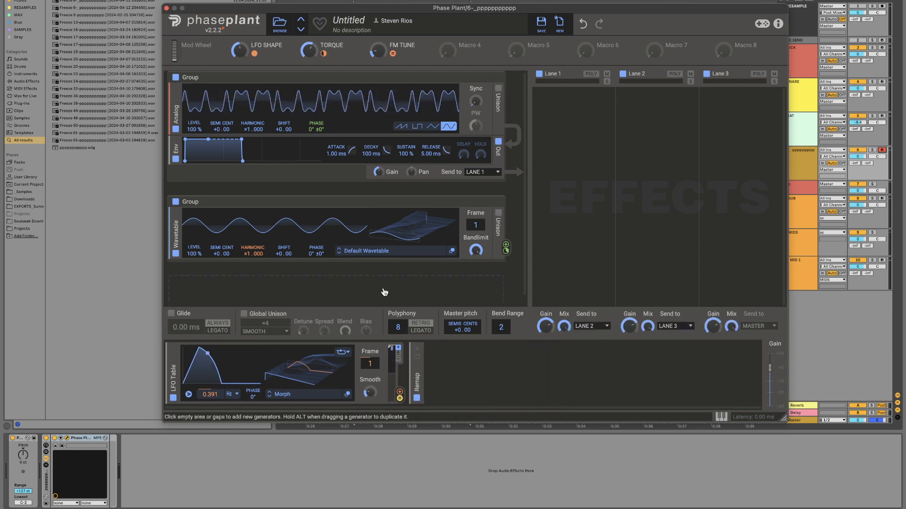
Step: Add an Analog generator below the Wavetable in the same group and set it to a sine wave
left_click(337, 267)
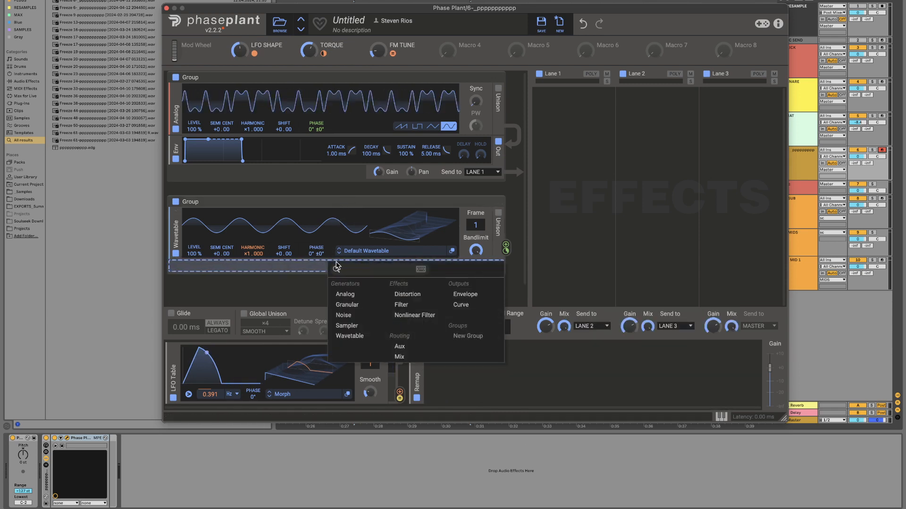
left_click(346, 295)
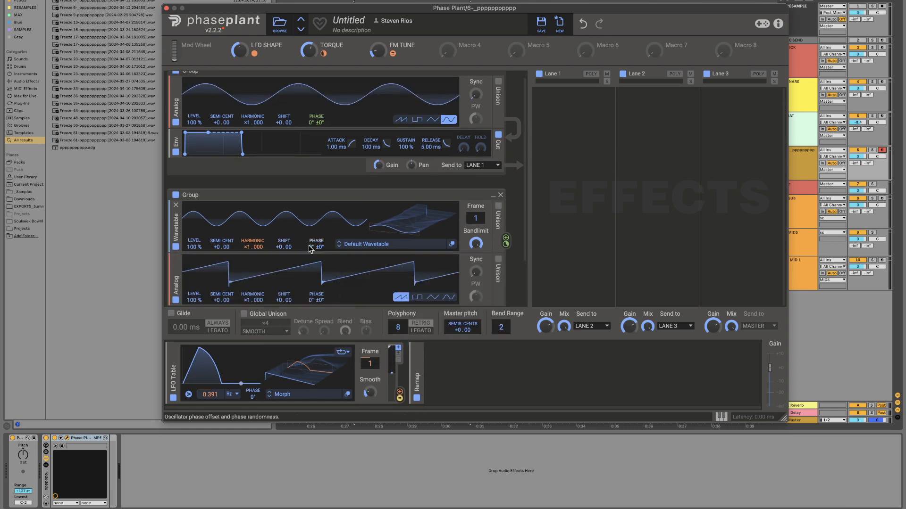
scroll(398, 240, "down", 2)
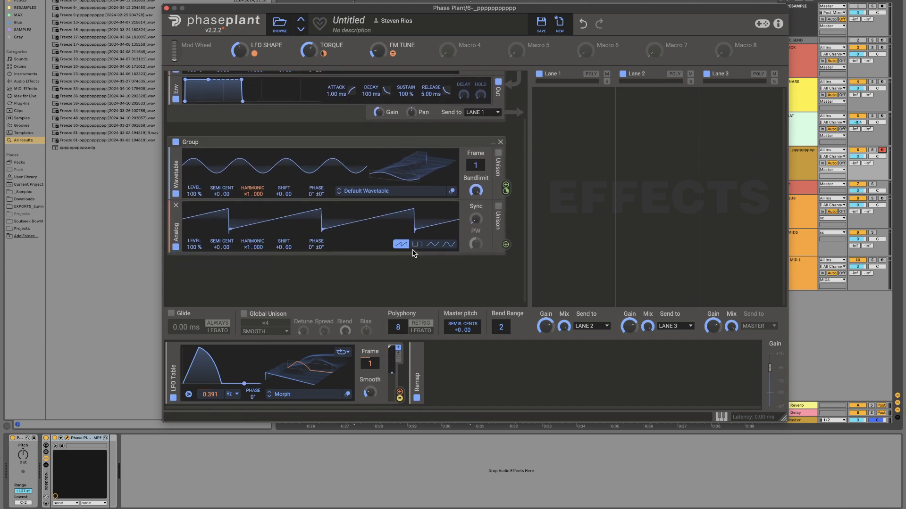
left_click(449, 244)
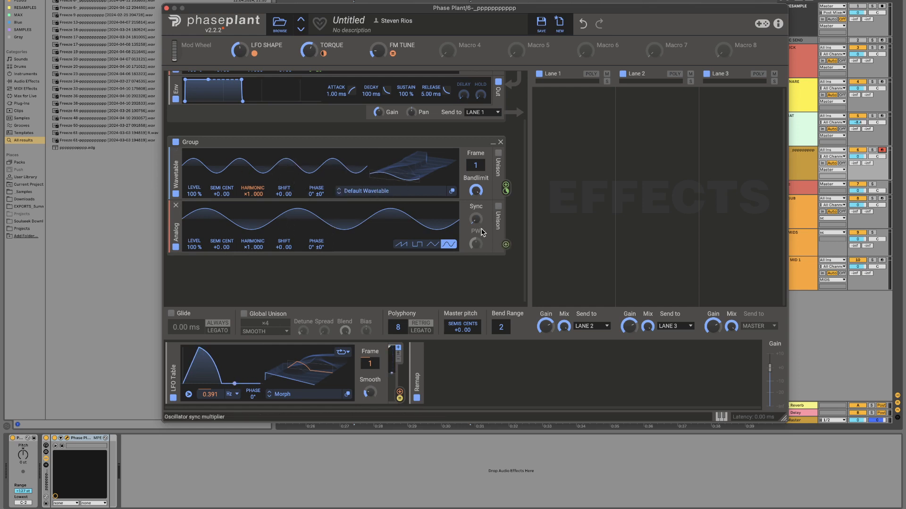
Step: Route the new Analog generator's output to the Wavetable's phase
left_click(506, 245)
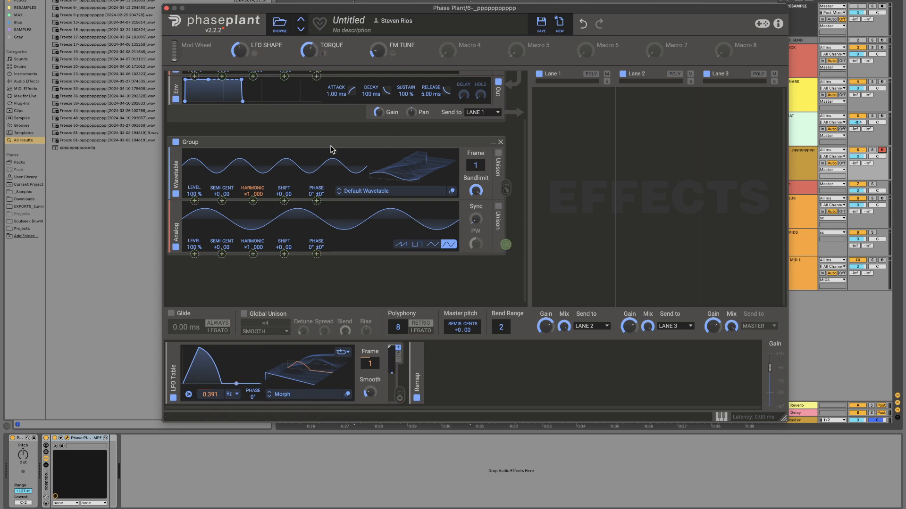
left_click(315, 201)
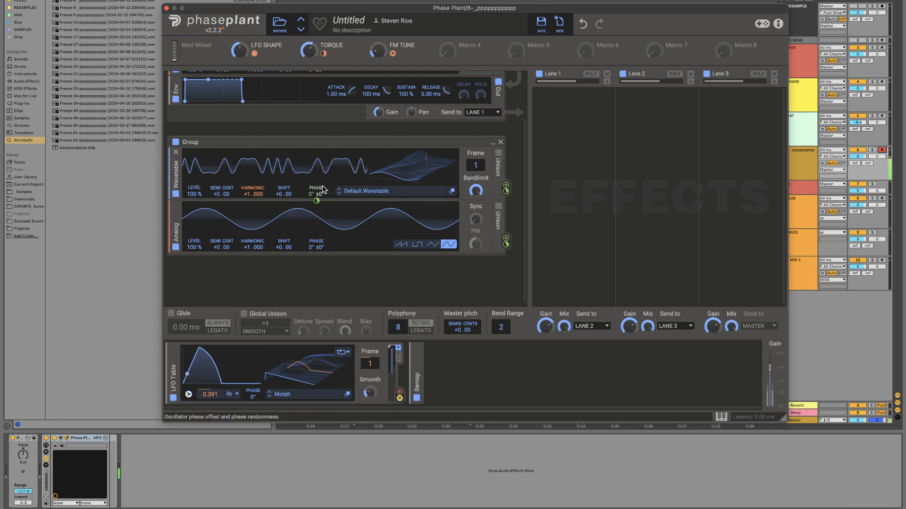
mouse_move(316, 201)
left_mouse_down()
mouse_move(317, 213)
mouse_move(317, 202)
left_mouse_up()
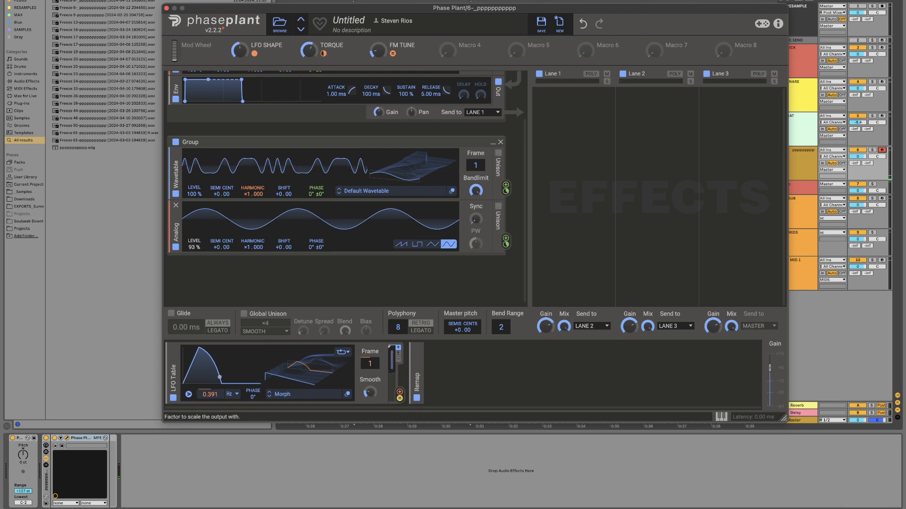
Step: Set the Analog modulator's level to 0% and assign Macro 4 to that level
mouse_move(193, 244)
left_mouse_down()
mouse_move(192, 264)
mouse_move(193, 235)
mouse_move(192, 255)
left_mouse_up()
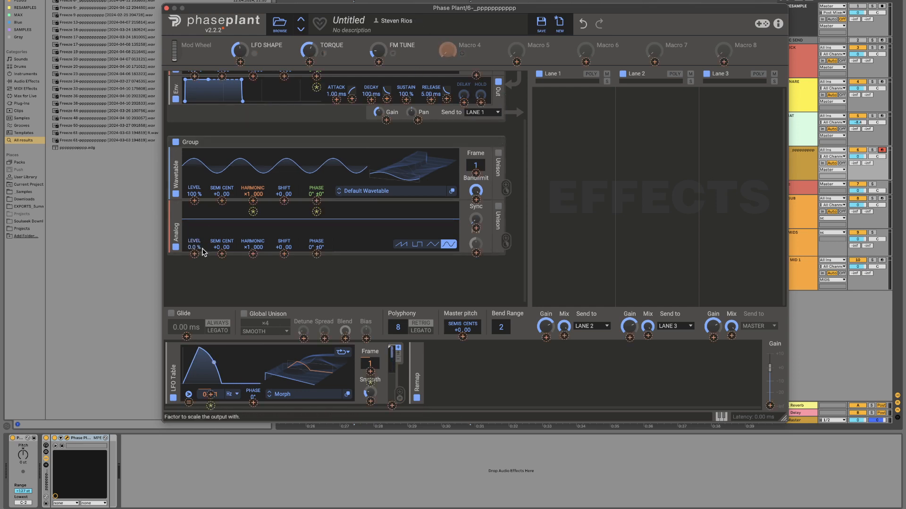
left_click_drag(461, 53, 195, 254)
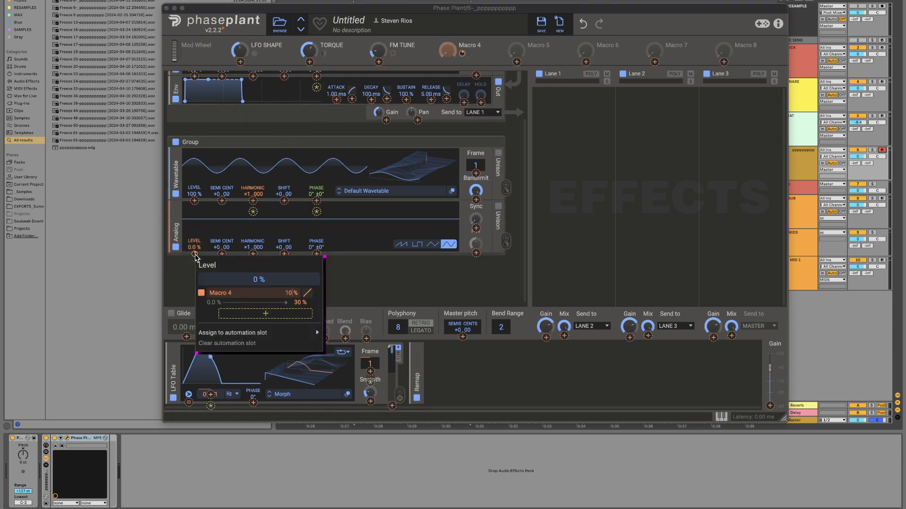
Step: Rename Macro 4 as OSC and turn it up to audition the added phase modulation
double_click(480, 40)
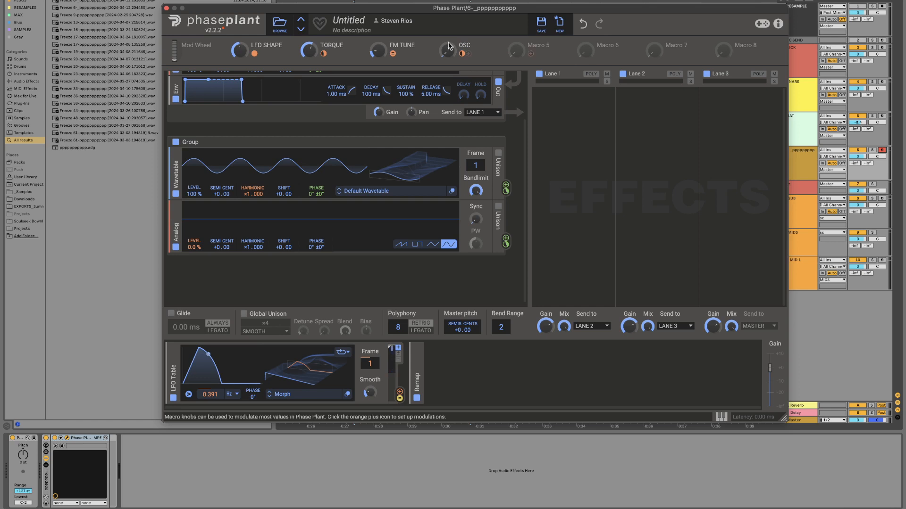
left_click_drag(447, 51, 448, 13)
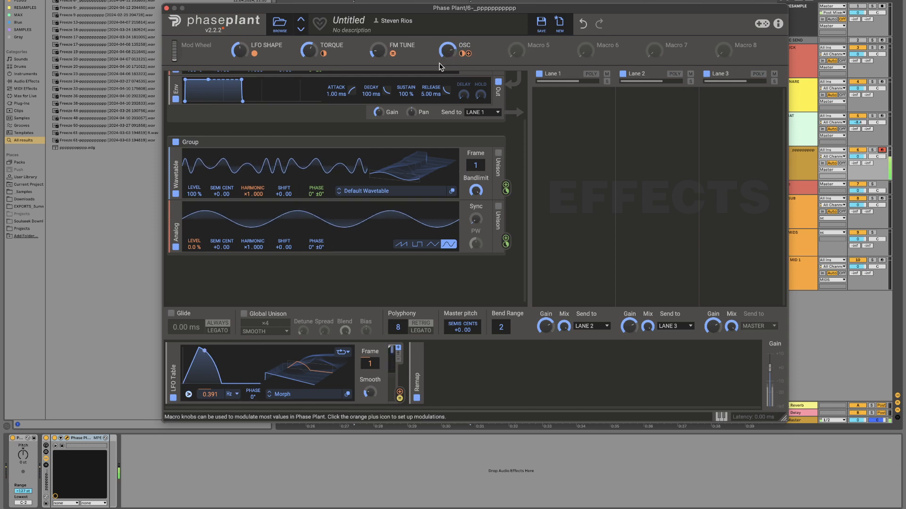
mouse_move(248, 245)
left_mouse_down()
mouse_move(249, 225)
mouse_move(248, 245)
left_mouse_up()
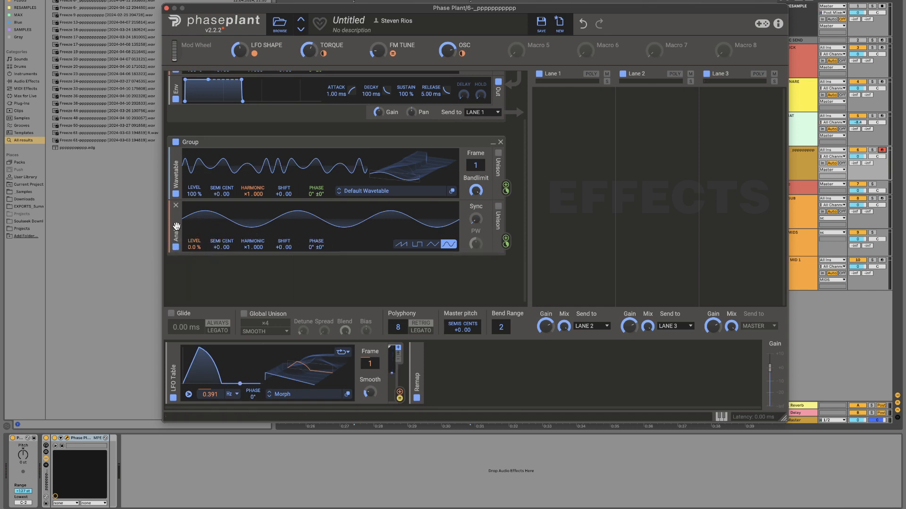
Step: Add another sine-wave Analog generator at the end of the group and route it to the phase of the Analog above
left_click(184, 260)
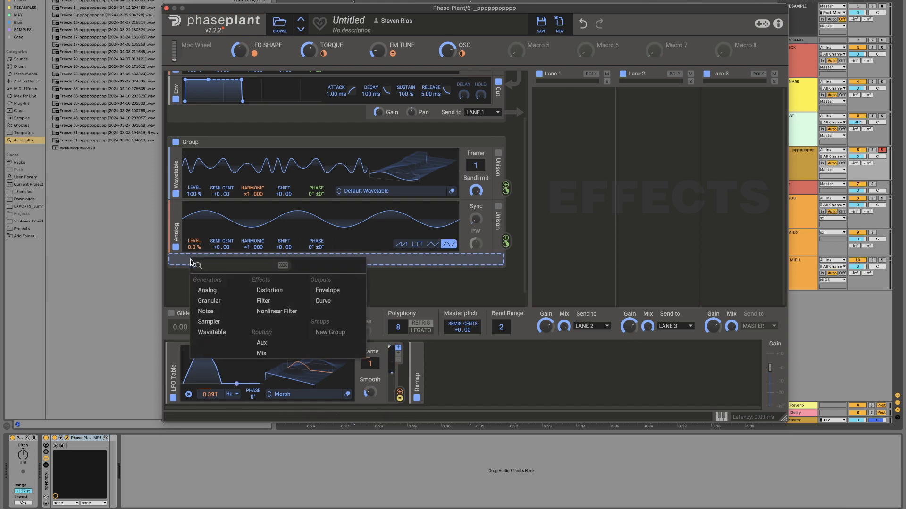
left_click(205, 289)
left_click(448, 297)
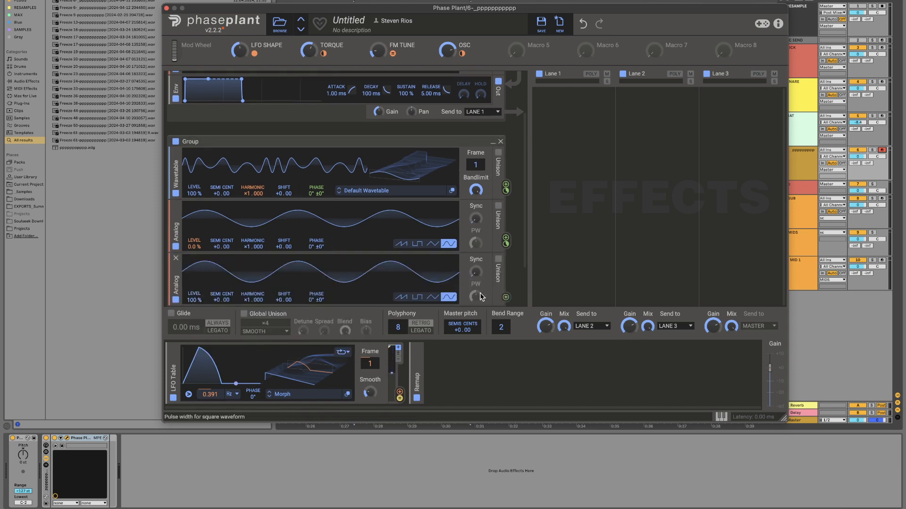
left_click_drag(507, 299, 316, 253)
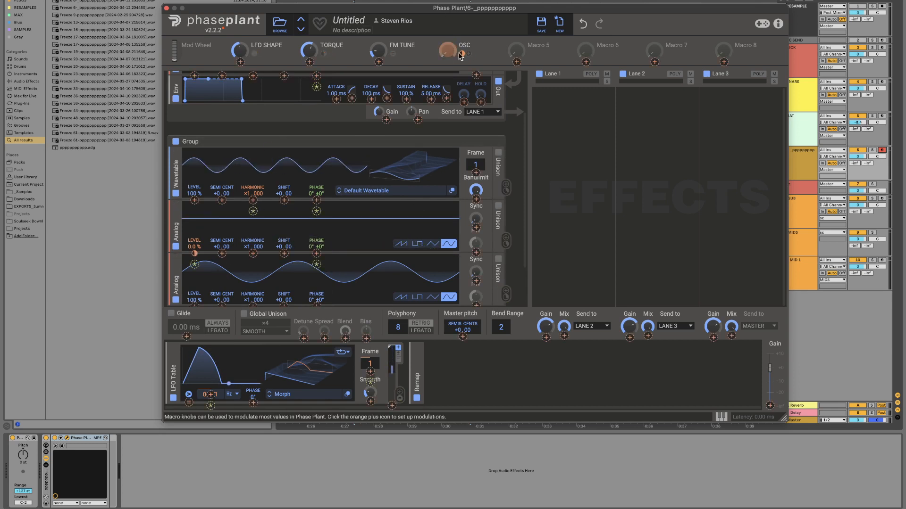
left_click_drag(468, 53, 260, 252)
scroll(259, 252, "down", 3)
left_click(385, 179)
Step: Audition the bottom Analog's level between 0% and 100% with the OSC macro raised, leaving the level at 0.4%
left_click_drag(447, 51, 447, 26)
left_click_drag(196, 245, 196, 283)
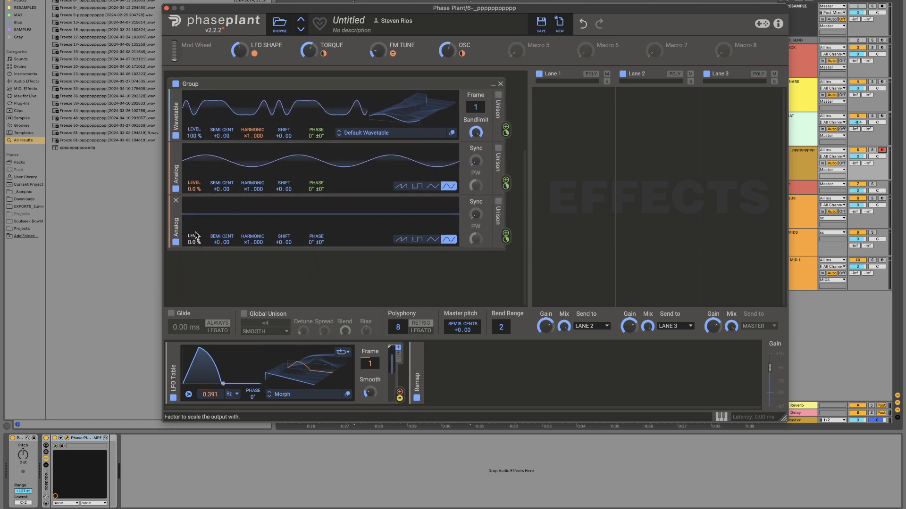
mouse_move(195, 243)
left_mouse_down()
mouse_move(196, 203)
mouse_move(196, 245)
left_mouse_up()
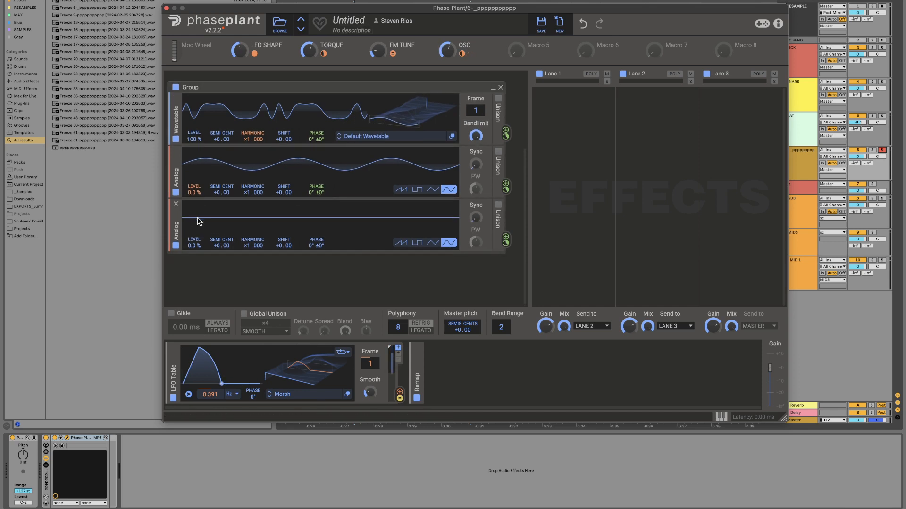
double_click(193, 246)
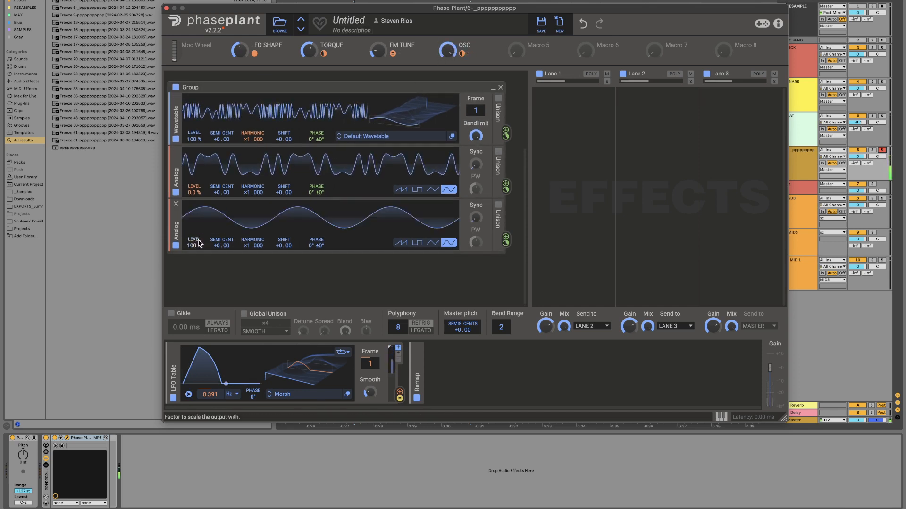
left_click_drag(198, 243, 198, 330)
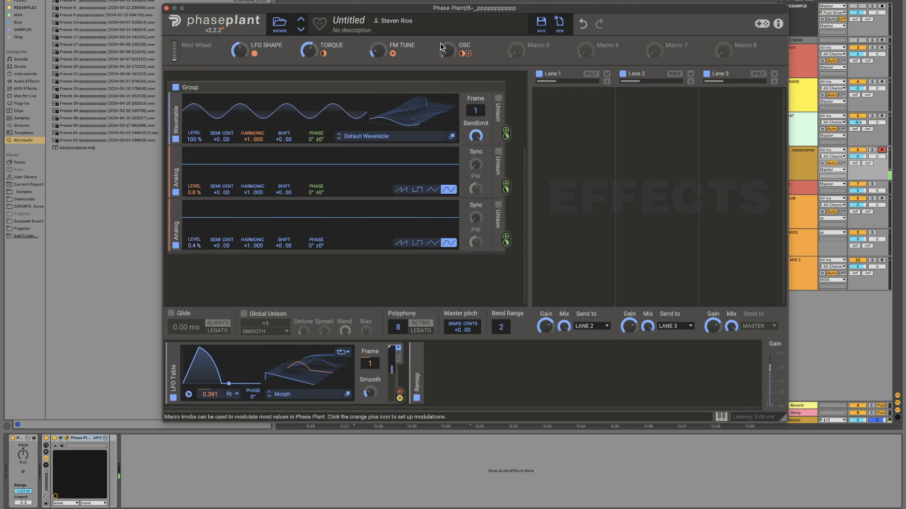
Step: Add a second Remap modulator and assign the OSC macro to its input A
left_click(436, 379)
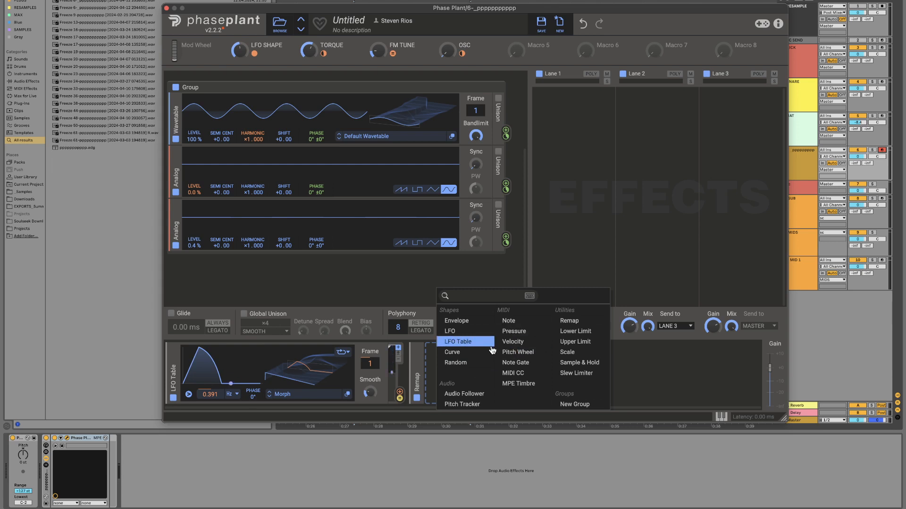
left_click(569, 321)
double_click(469, 45)
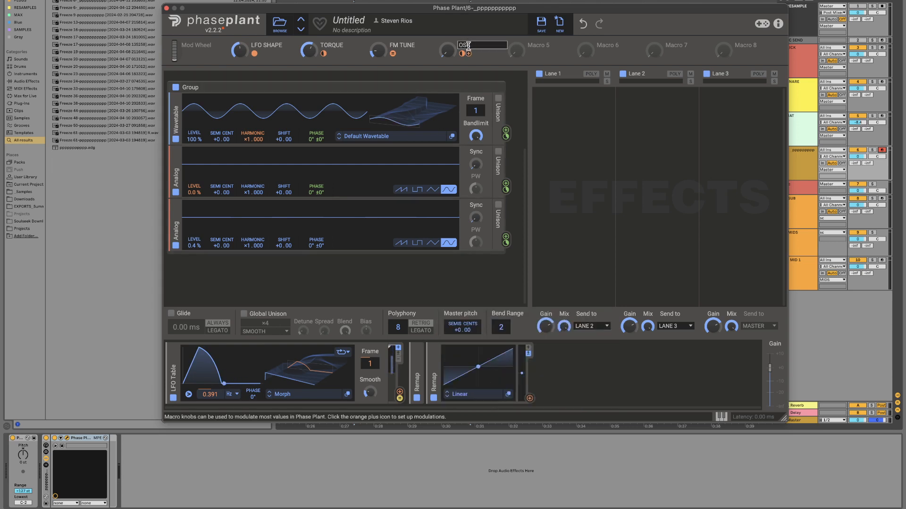
key("Return")
left_click(469, 53)
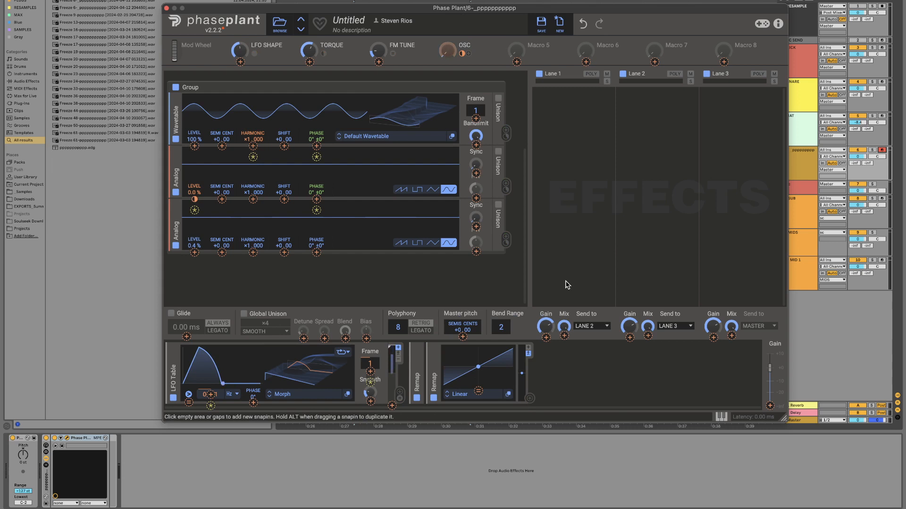
left_click(479, 392)
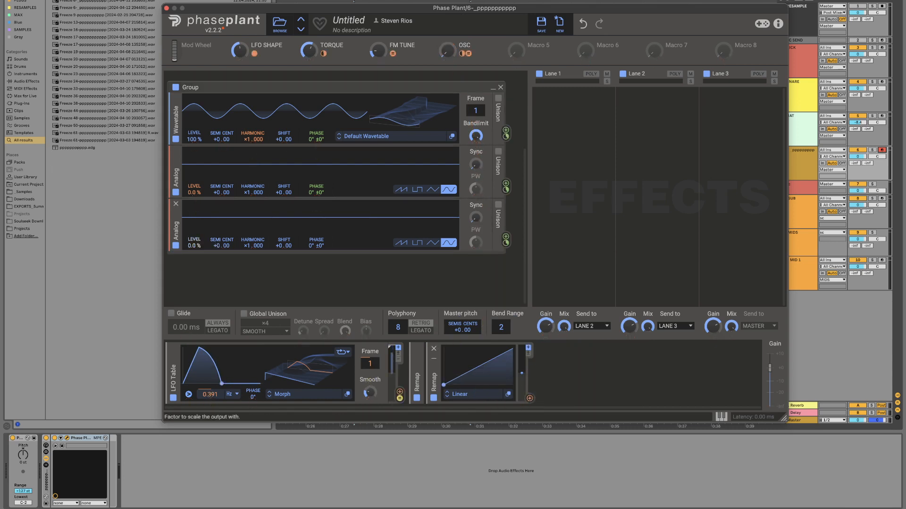
Step: Assign the new Remap modulator to the bottom Analog's level and sweep the OSC macro to audition the chain
left_click(529, 399)
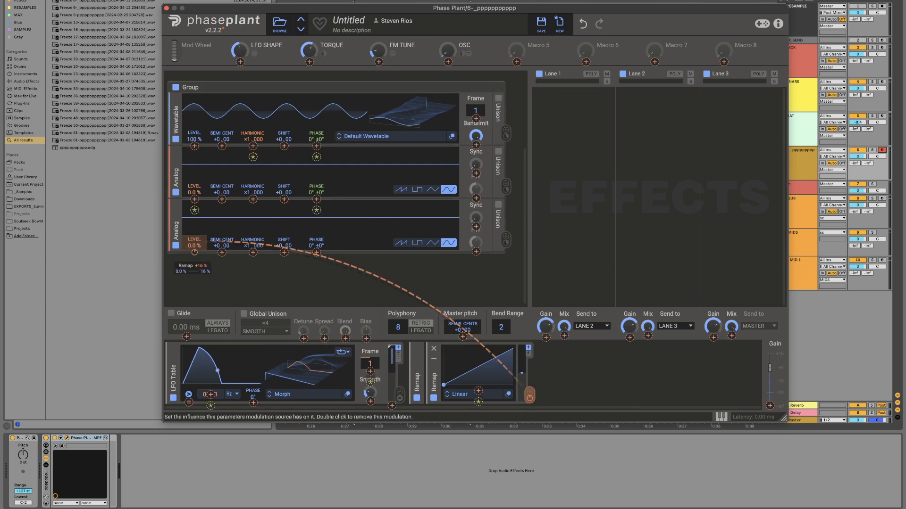
left_click(195, 252)
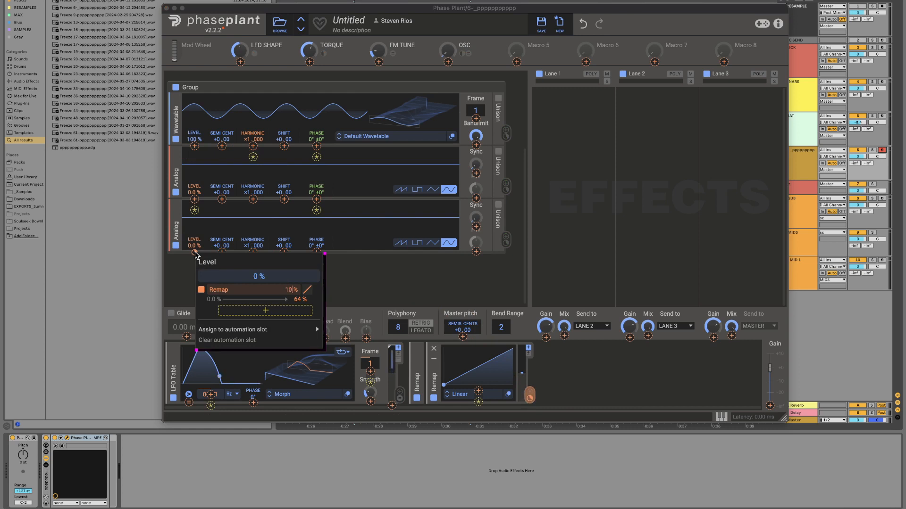
key("Return")
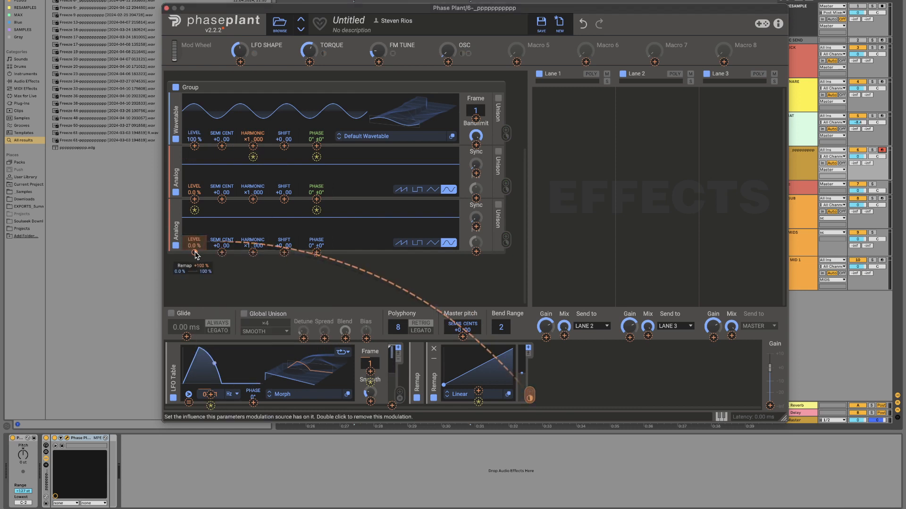
left_click(382, 263)
mouse_move(447, 54)
left_mouse_down()
mouse_move(447, 28)
mouse_move(448, 53)
left_mouse_up()
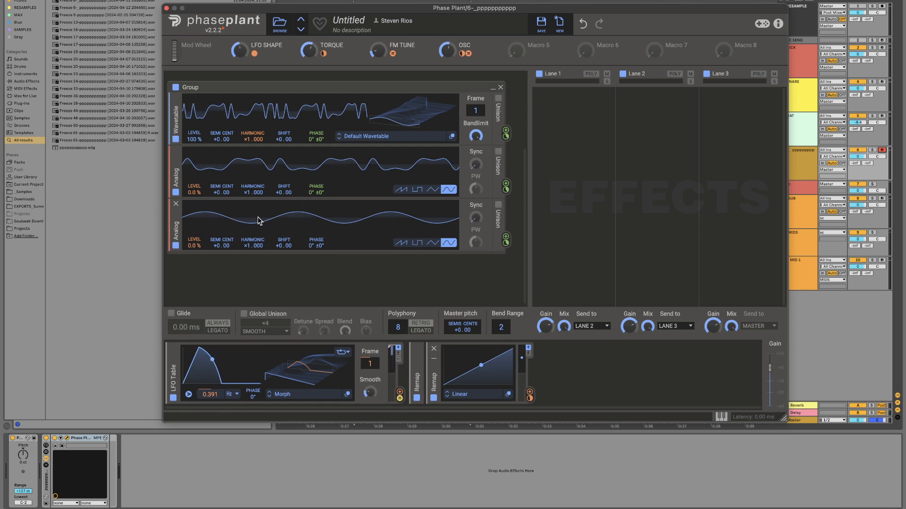
mouse_move(446, 52)
left_mouse_down()
mouse_move(446, 32)
mouse_move(450, 61)
mouse_move(451, 40)
left_mouse_up()
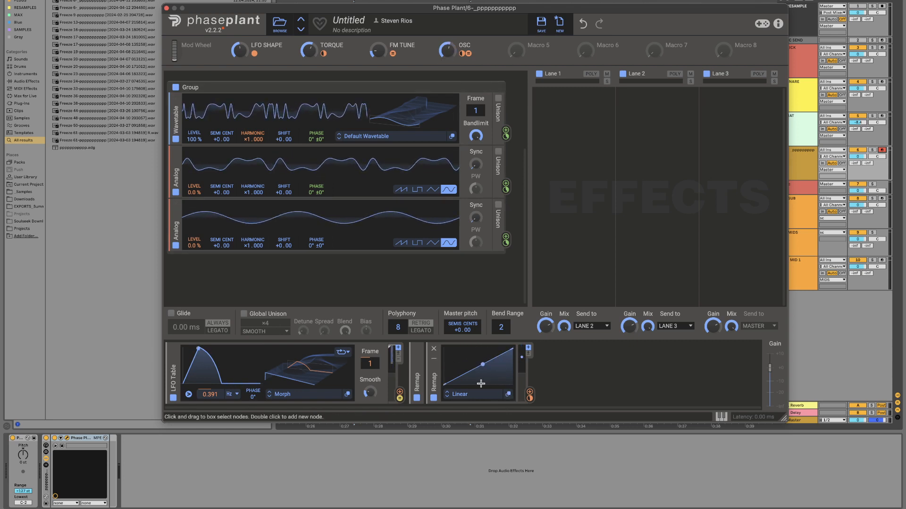
Step: Edit the new Remap curve with a node at 50% so it stays at 0% until there and rises to 100%
left_click_drag(445, 385, 503, 358)
left_click_drag(445, 363, 430, 416)
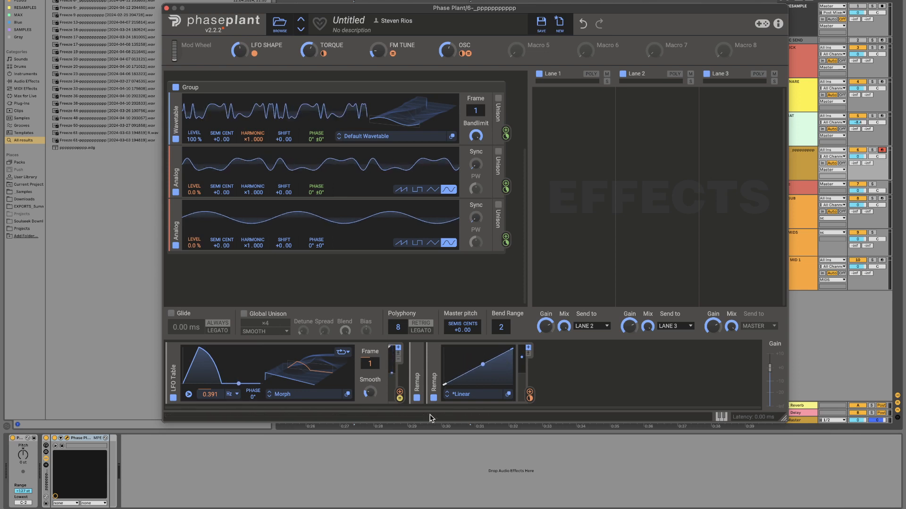
left_click(509, 396)
left_click_drag(482, 236, 483, 421)
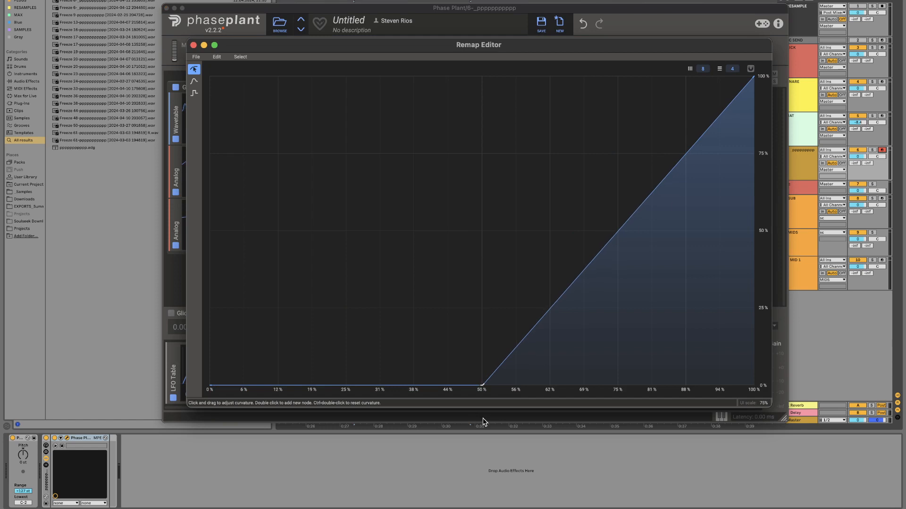
left_click(194, 45)
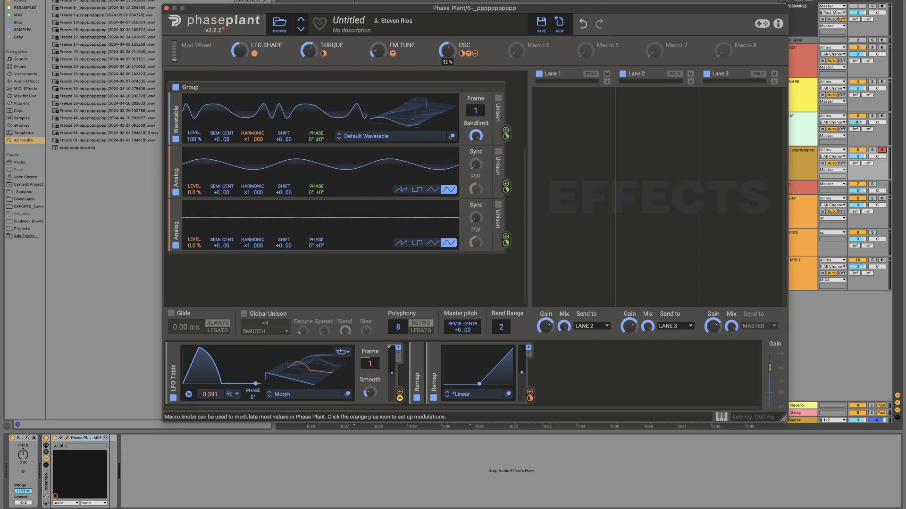
Step: Remove the OSC macro's modulation from the middle Analog's level and duplicate the second Remap modulator
double_click(195, 200)
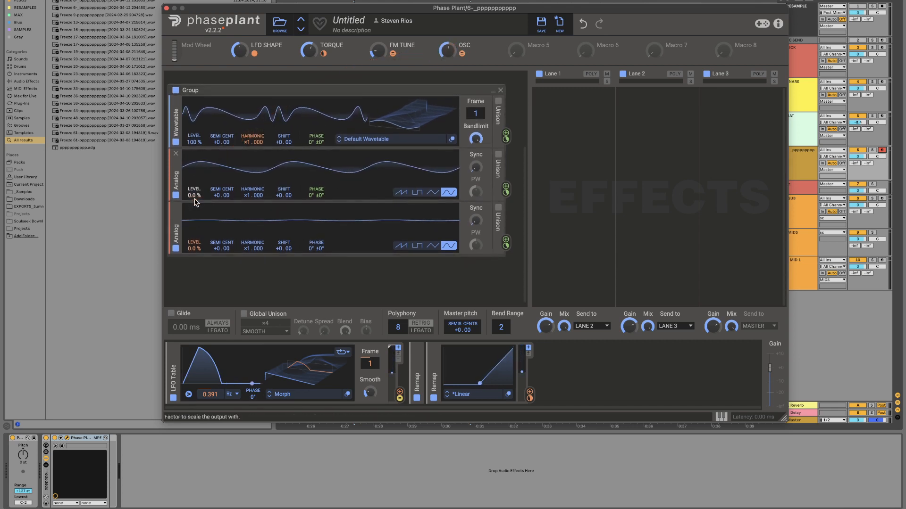
scroll(194, 198, "down", 1)
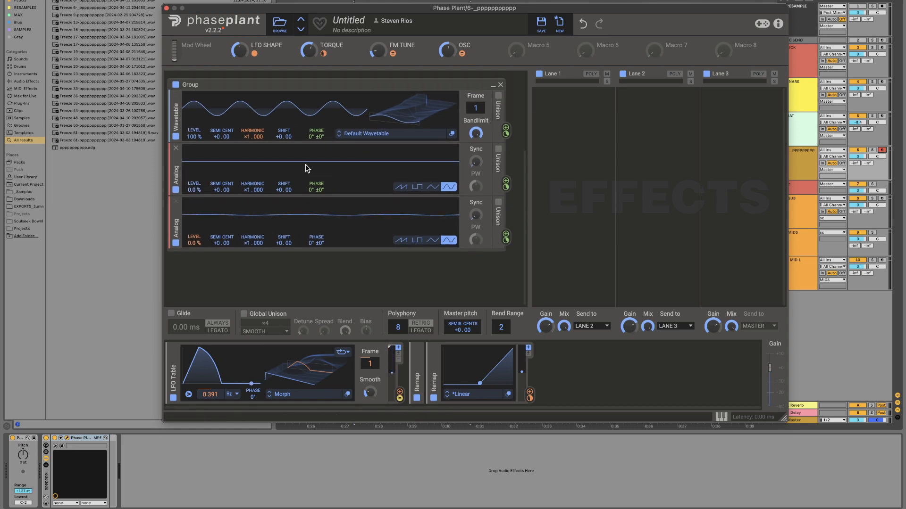
scroll(323, 272, "up", 1)
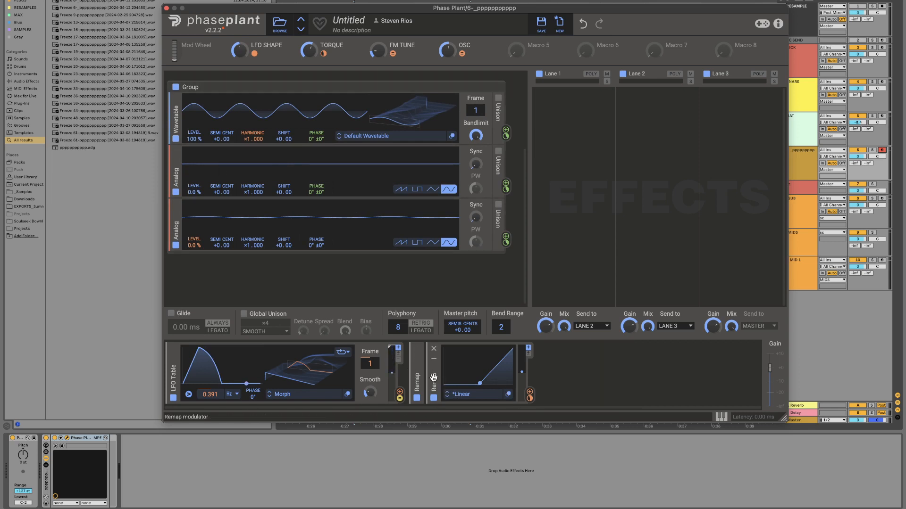
key("super+d")
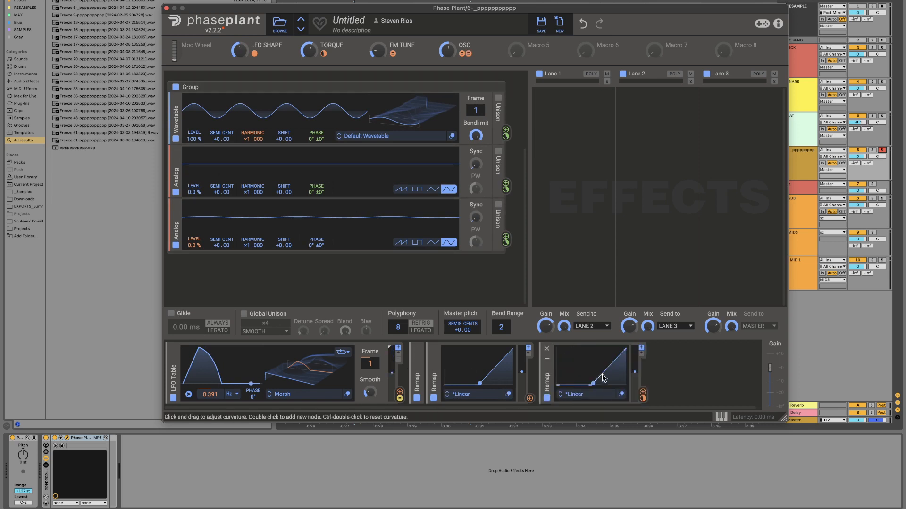
Step: Raise the 50% node of the duplicated Remap's curve to 100% and try assigning the OSC macro again
left_click(622, 395)
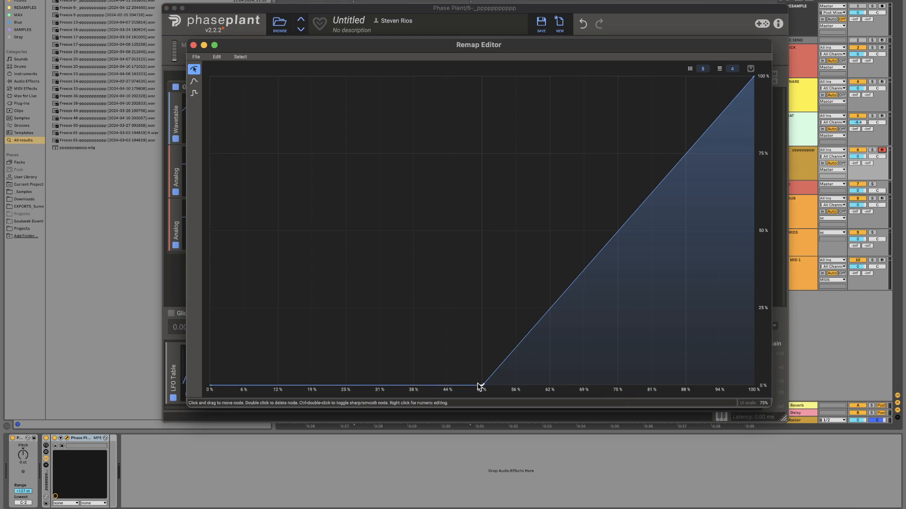
left_click_drag(482, 386, 483, 0)
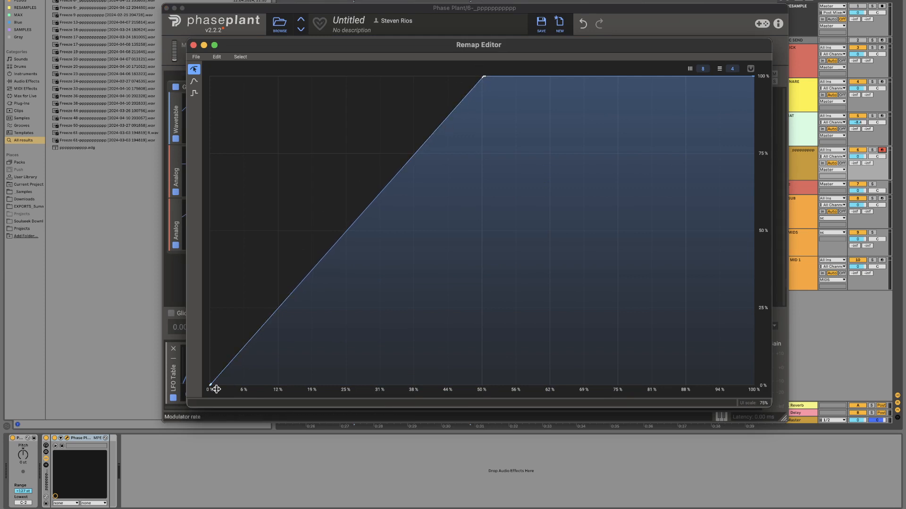
left_click(194, 45)
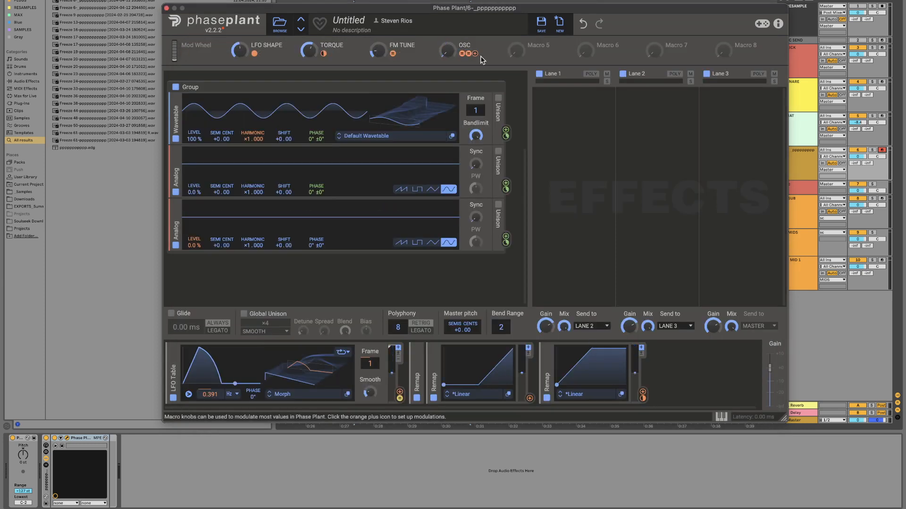
left_click(475, 53)
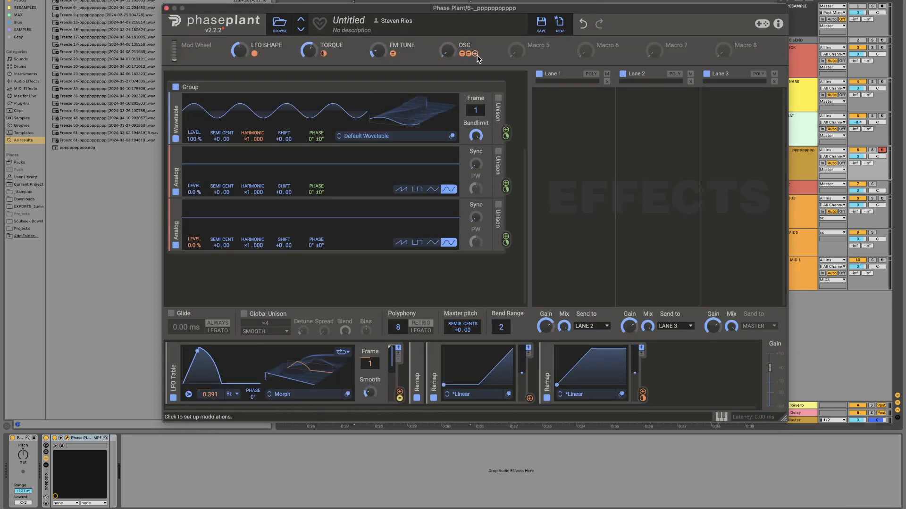
left_click(576, 360)
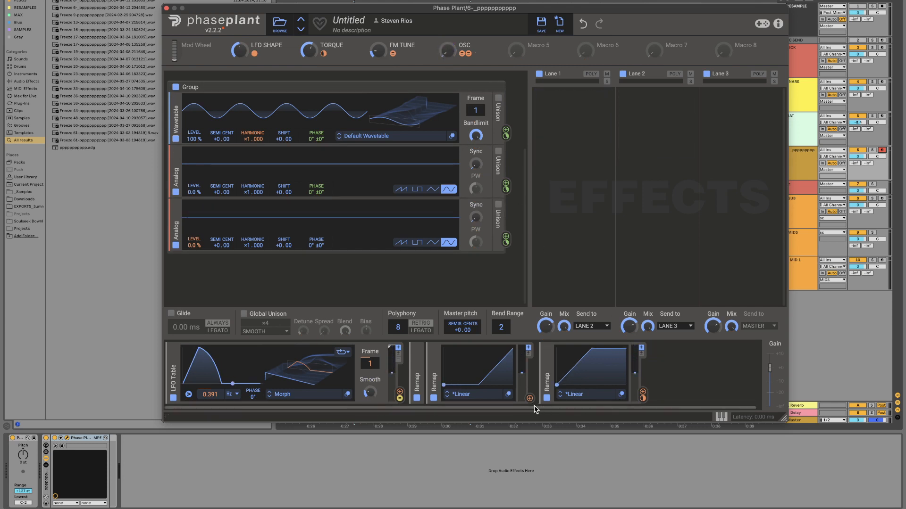
Step: Lower the 50% node of the duplicated Remap's curve back to 0%
mouse_move(641, 401)
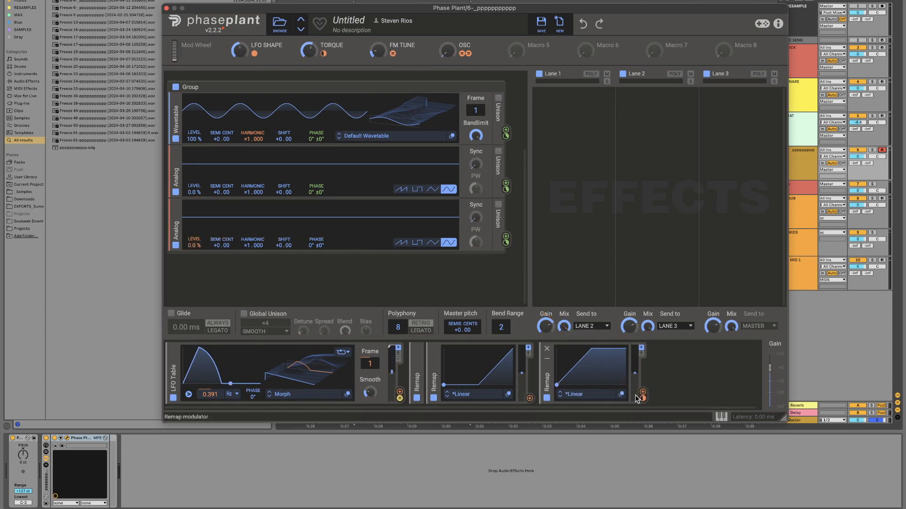
left_click(621, 394)
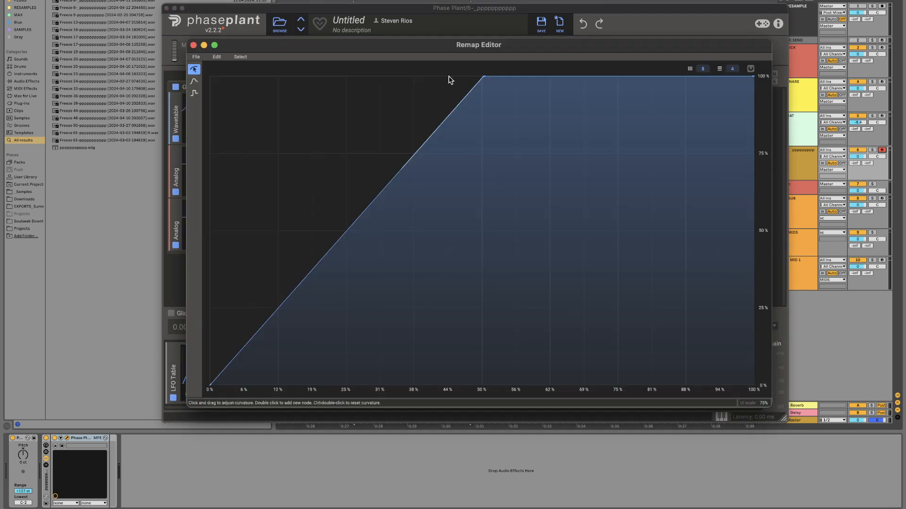
left_click_drag(484, 78, 484, 465)
left_click(193, 45)
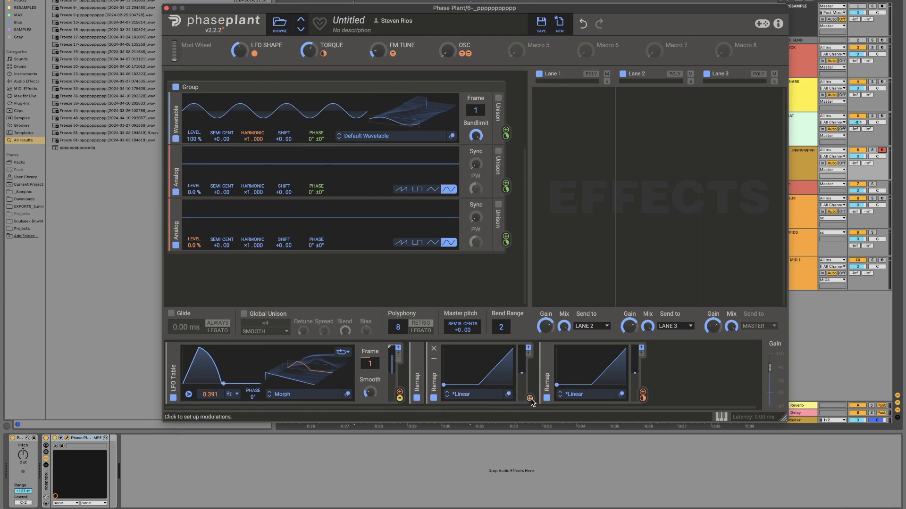
Step: Assign the second Remap modulator to the middle Analog's level with a modulation amount of 100%
left_click_drag(530, 399, 195, 197)
right_click(196, 198)
type("100")
key("Return")
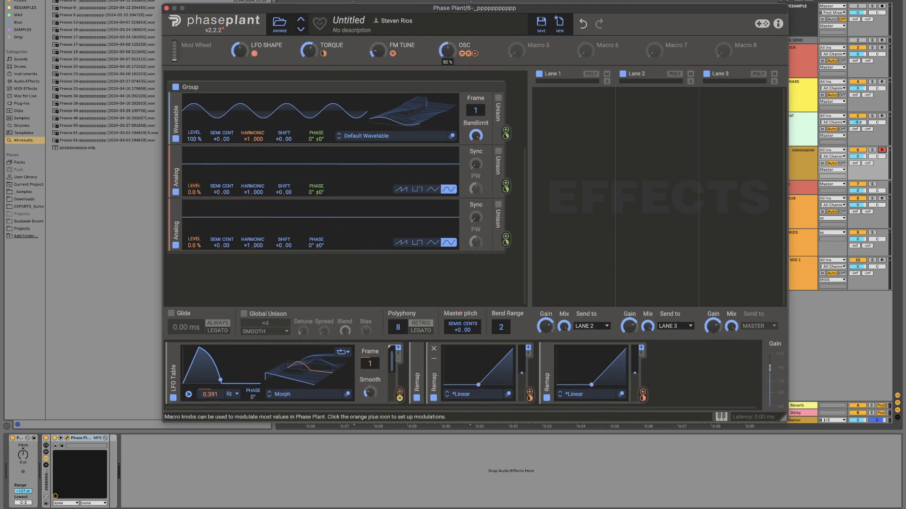
Step: Raise the second Remap curve's 50% node to 100% so it ramps up over the first half and stays at maximum
left_click(510, 394)
left_click_drag(481, 385, 479, 10)
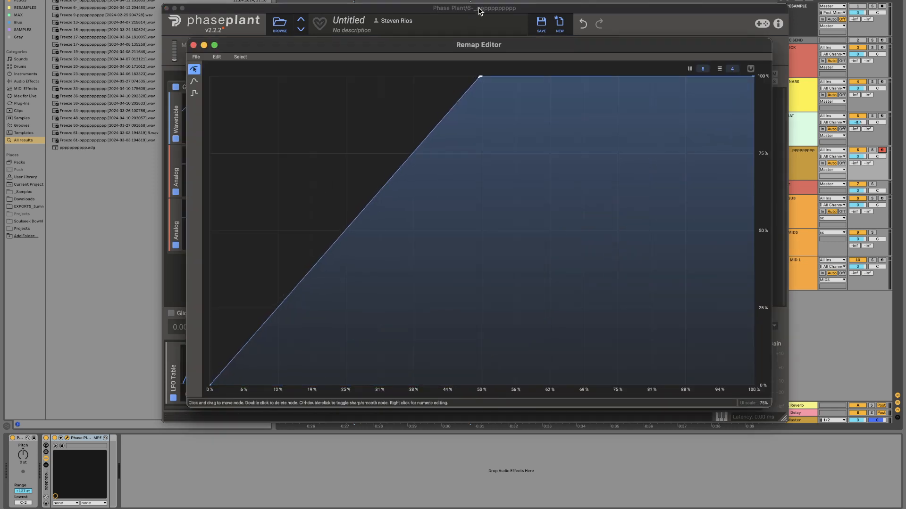
left_click(193, 45)
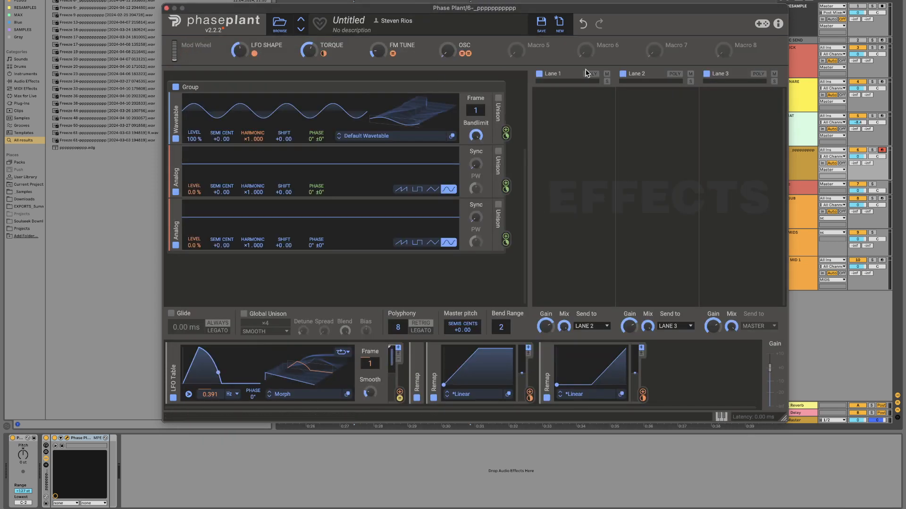
Step: Raise the OSC macro through 75% to its maximum and examine how the chained oscillators' waveforms respond
mouse_move(447, 50)
left_mouse_down()
mouse_move(447, 31)
mouse_move(447, 49)
mouse_move(448, 38)
left_mouse_up()
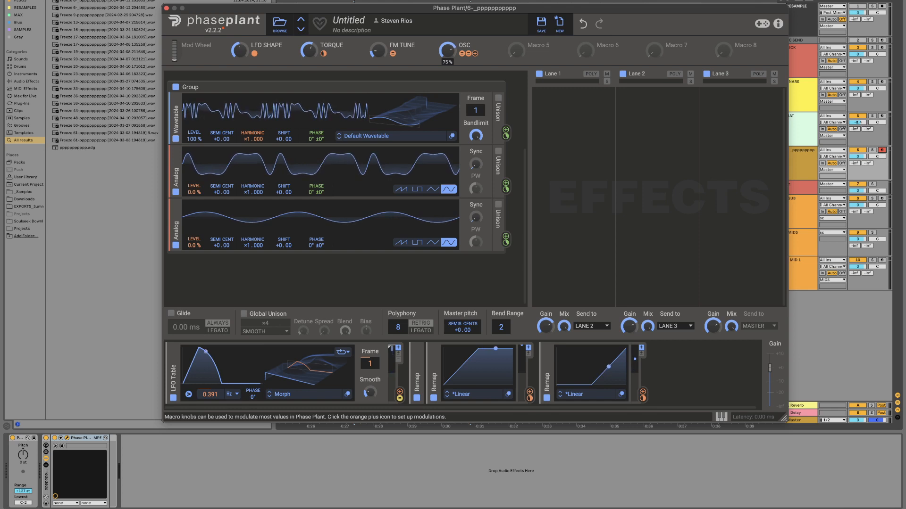
left_click_drag(447, 37, 447, 34)
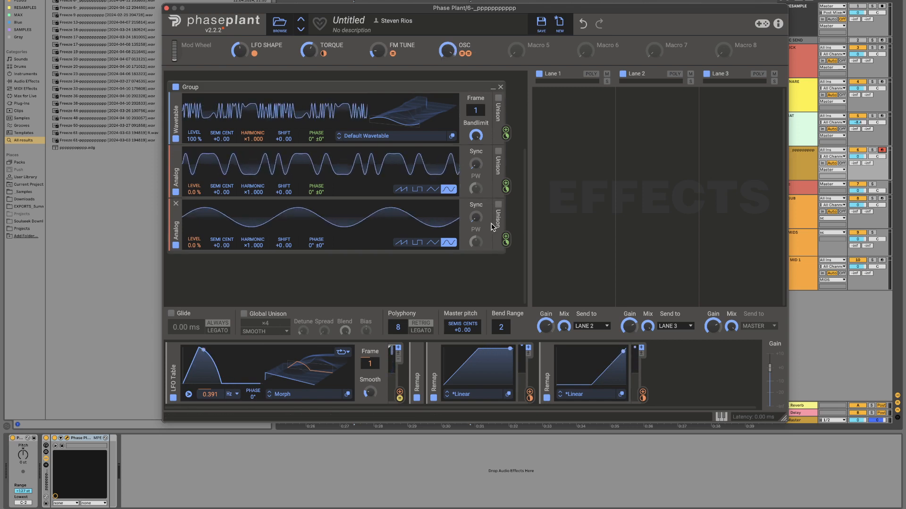
scroll(392, 269, "up", 5)
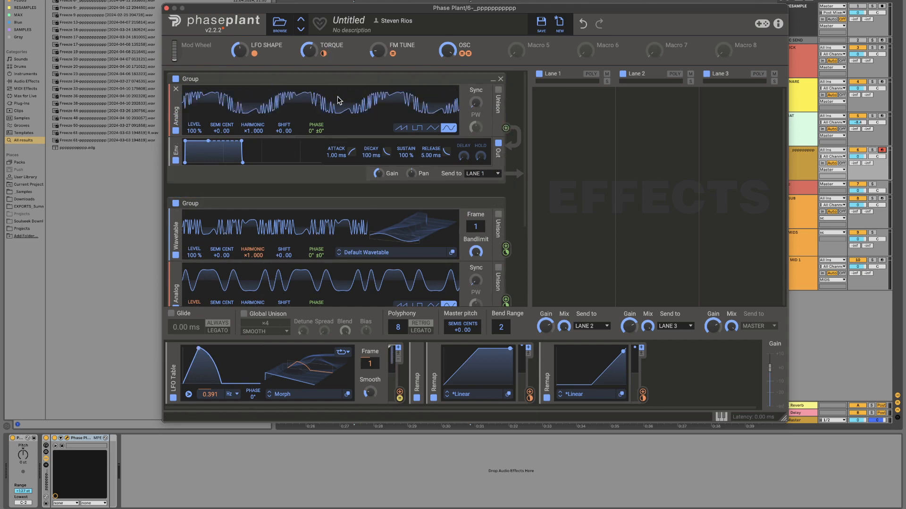
scroll(305, 179, "down", 3)
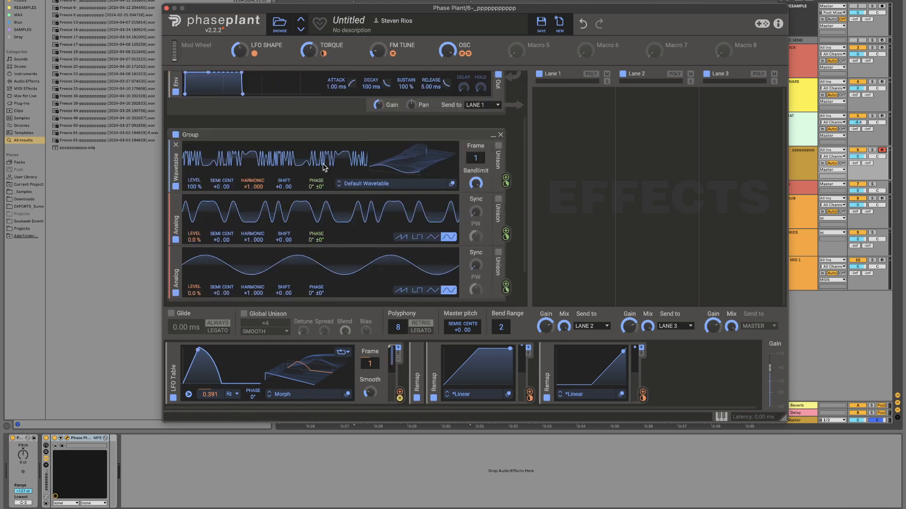
scroll(360, 220, "up", 1)
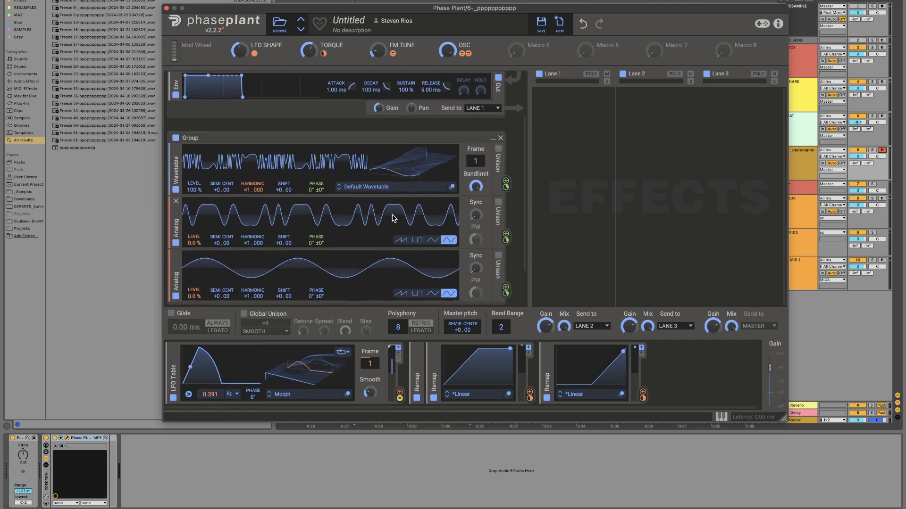
scroll(394, 218, "down", 1)
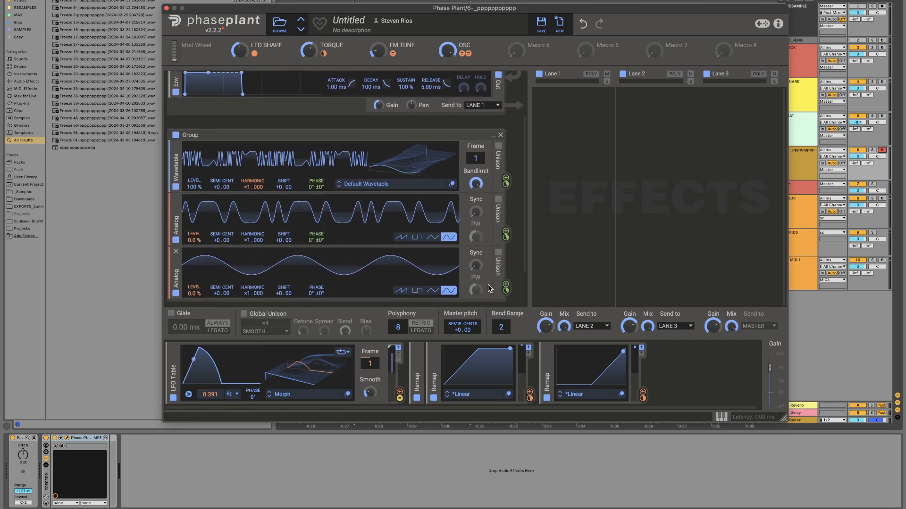
scroll(508, 265, "up", 1)
mouse_move(506, 244)
scroll(508, 245, "down", 1)
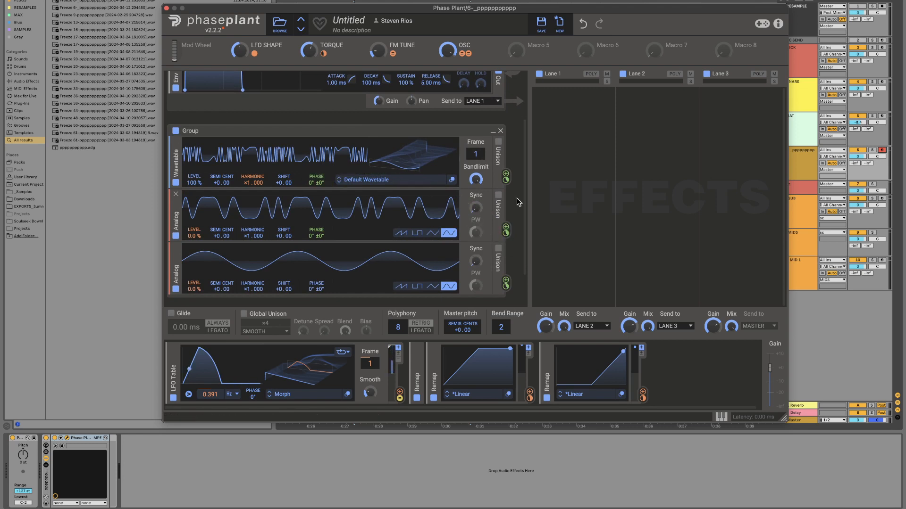
Step: Audition the Wavetable oscillator at frames 140 and 123, sweeping the OSC macro down to its minimum
left_click_drag(404, 159, 404, 123)
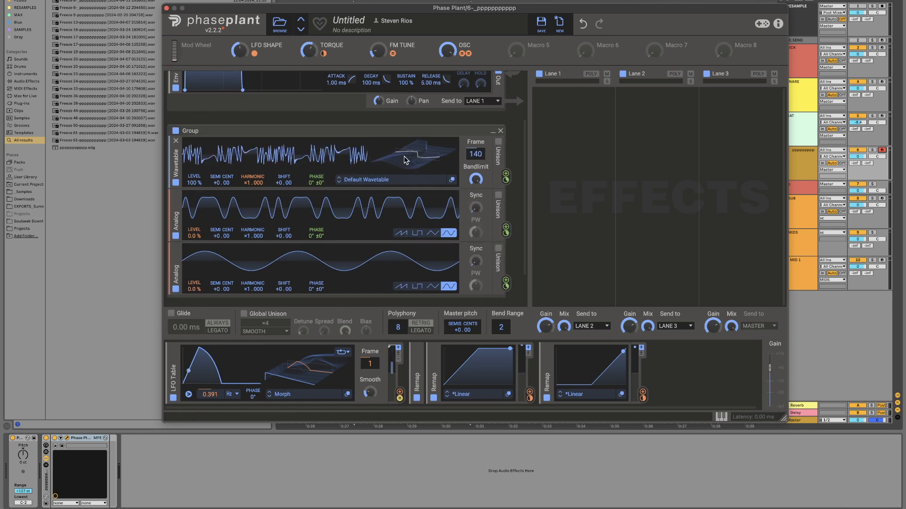
mouse_move(404, 159)
left_mouse_down()
mouse_move(405, 191)
mouse_move(405, 163)
left_mouse_up()
scroll(313, 211, "up", 3)
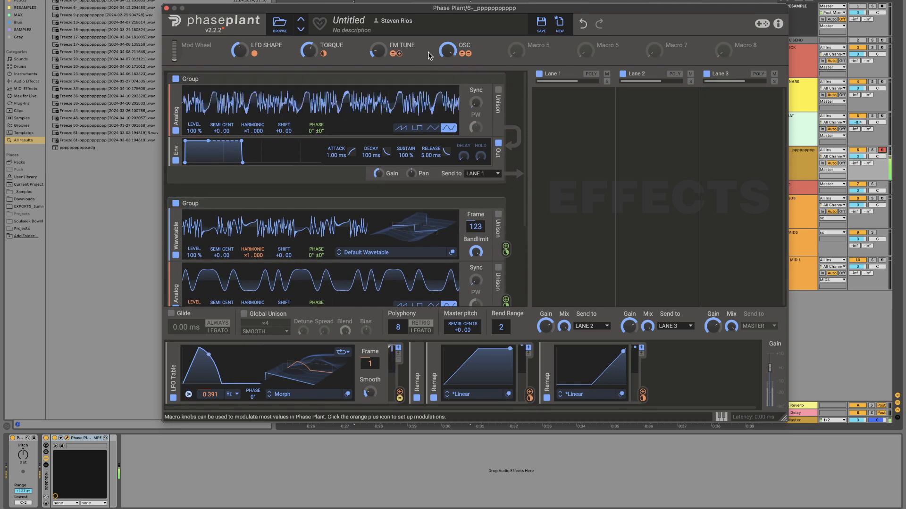
left_click_drag(448, 50, 448, 107)
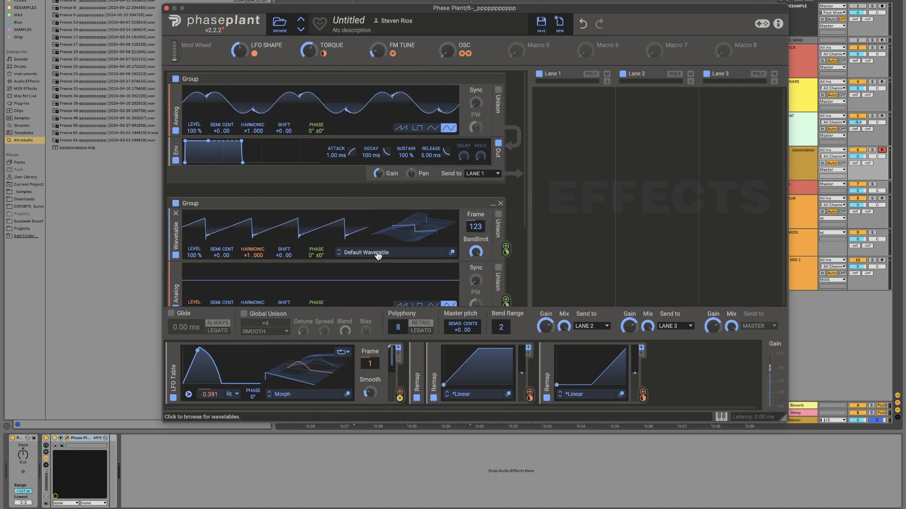
Step: Load the Harmonic Wanderer wavetable from the factory Spectral folder into the Wavetable oscillator
left_click(340, 255)
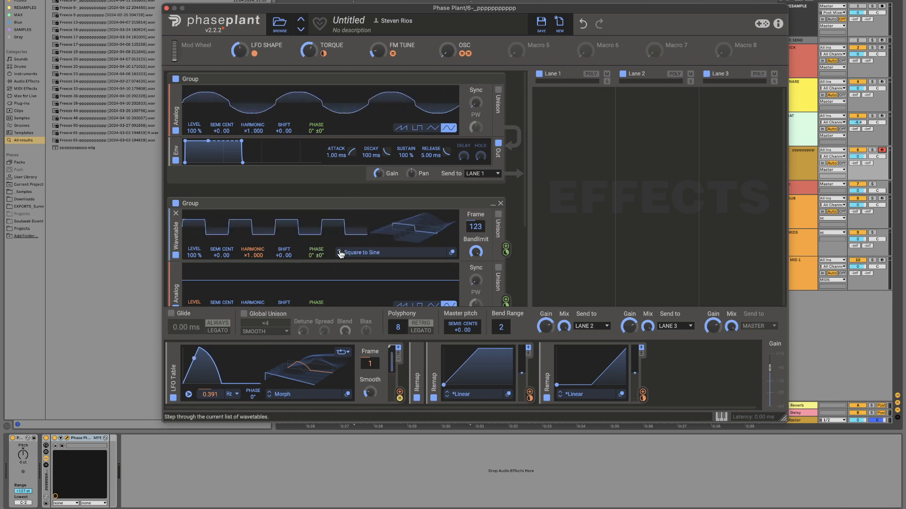
left_click(339, 254)
left_click(340, 254)
left_click(340, 255)
left_click(339, 254)
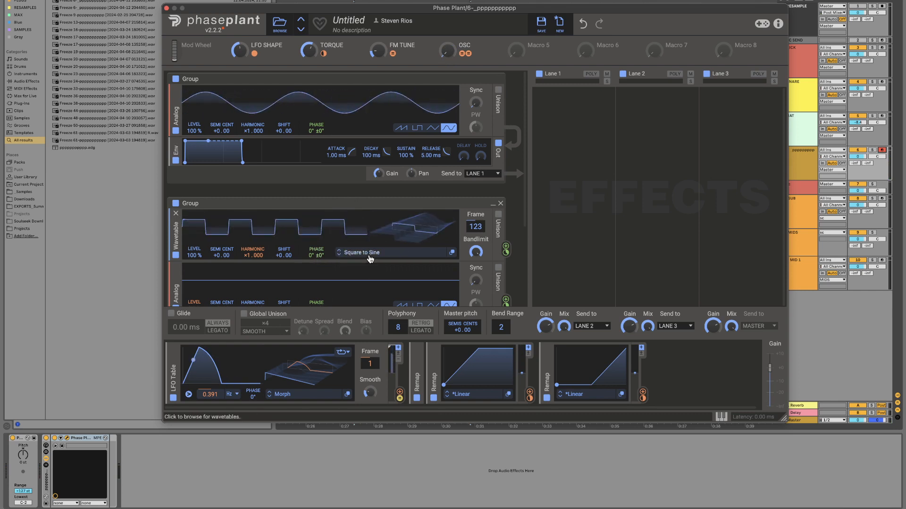
left_click(368, 254)
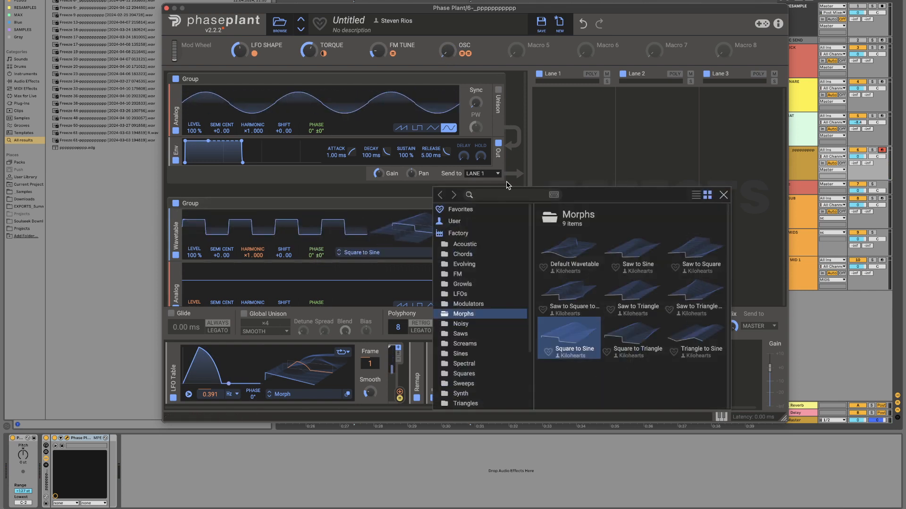
left_click(464, 364)
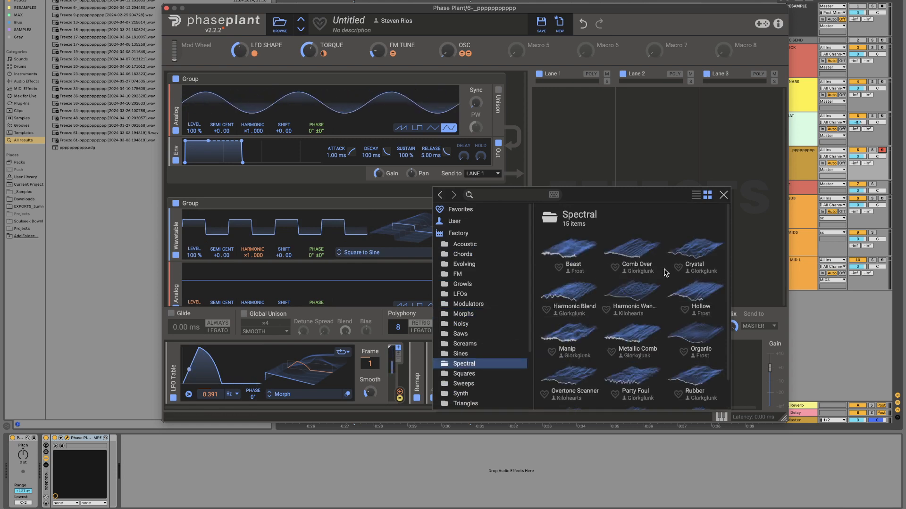
double_click(646, 291)
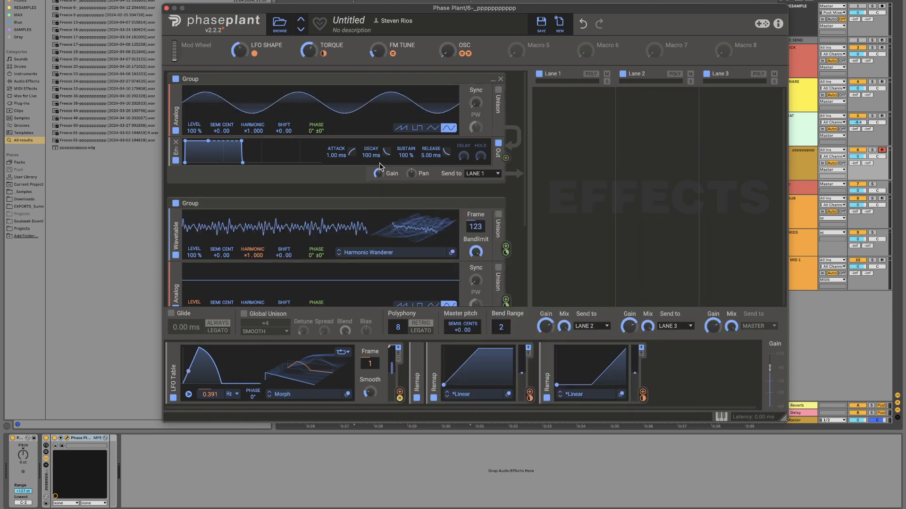
Step: Set the Wavetable oscillator's frame to 1 and assign Macro 5 to modulate the frame
left_click_drag(476, 228, 477, 287)
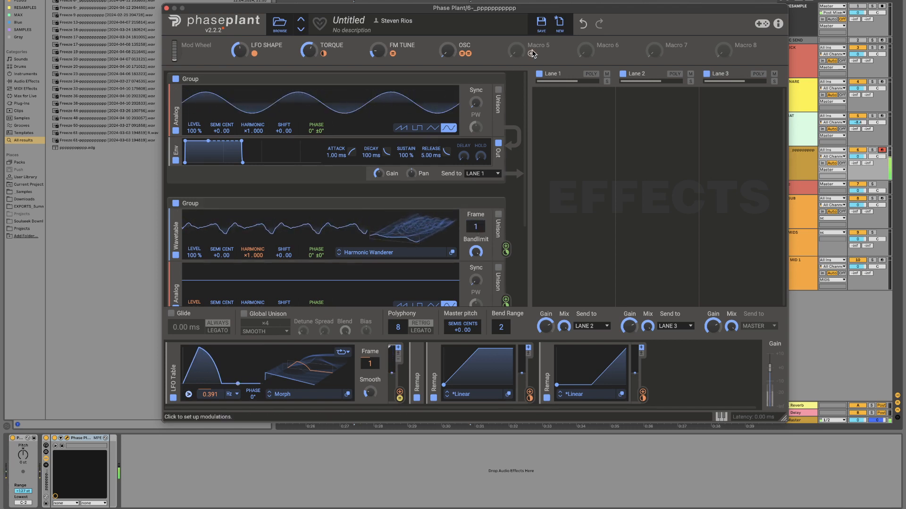
left_click_drag(530, 54, 476, 227)
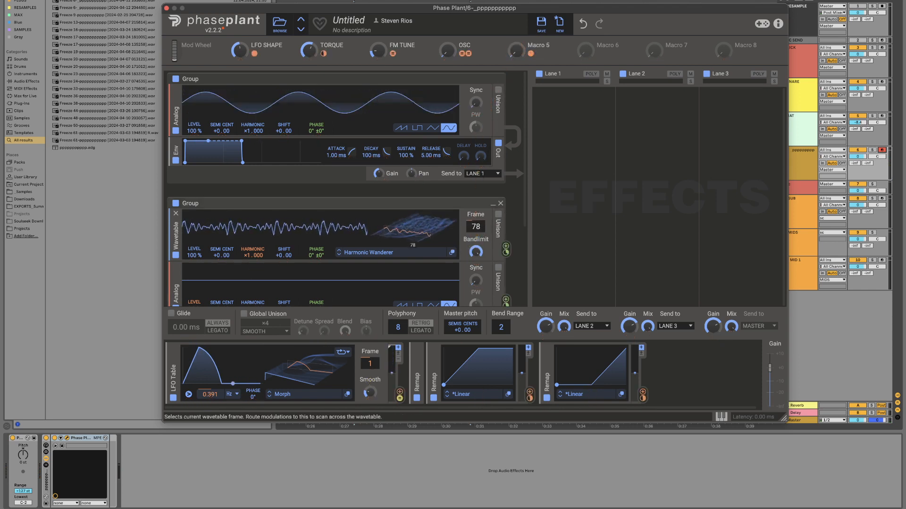
Step: Rename Macro 5 as FRAME and turn it up to audition scanning through the wavetable
double_click(541, 43)
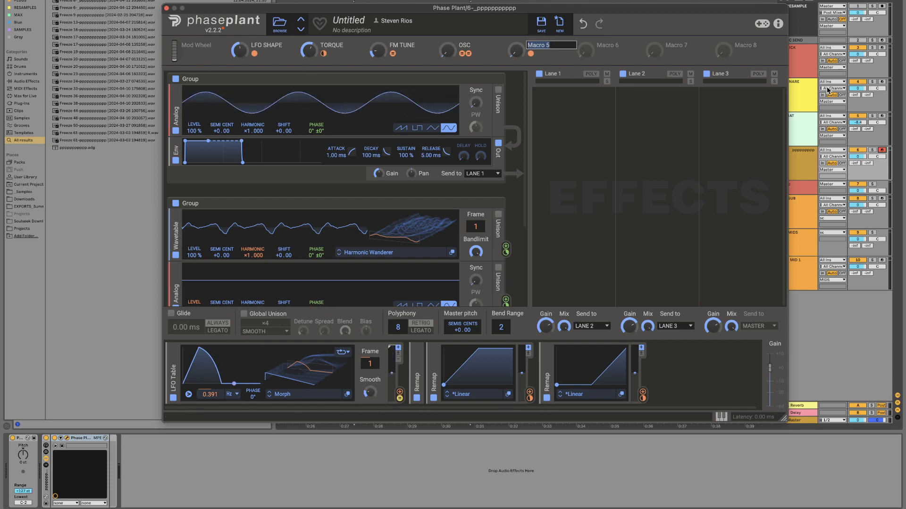
type("FRAME")
key("Return")
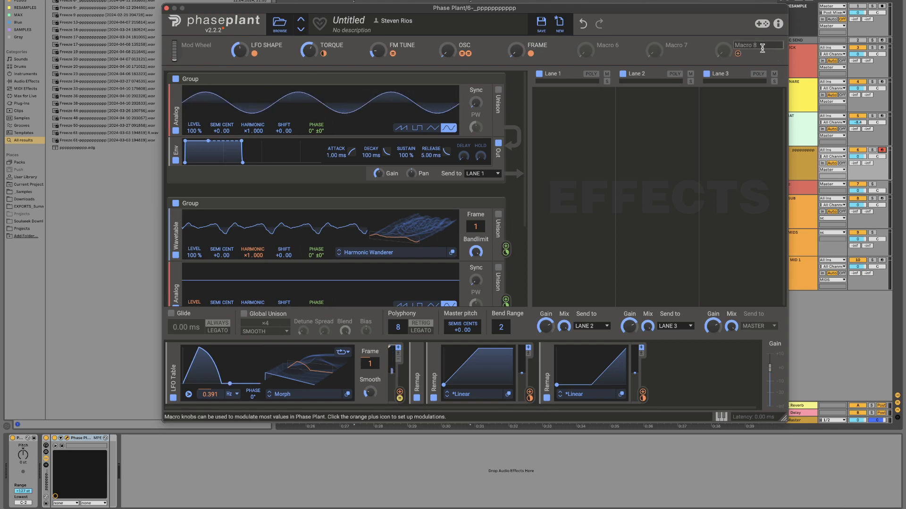
left_click_drag(516, 51, 516, 32)
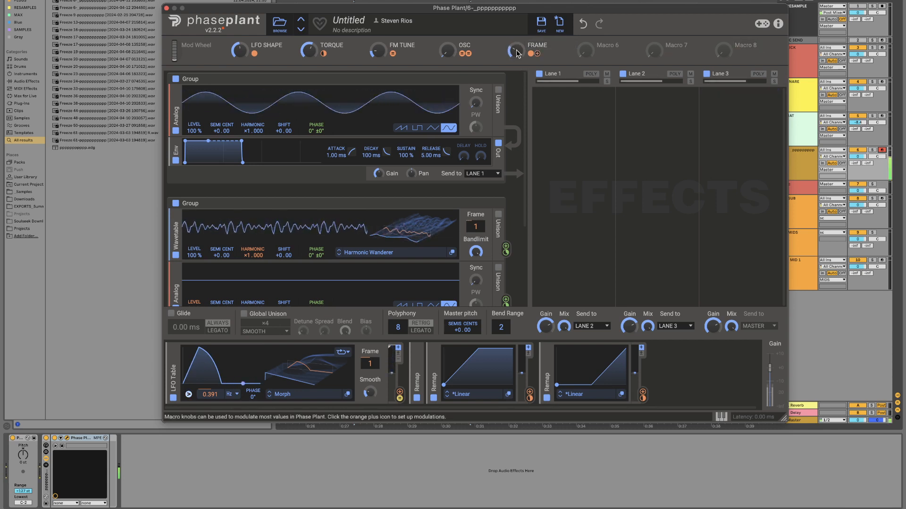
Step: Set the OSC macro to about 19 % and the FM TUNE macro to about 26 % to audition the patch
left_click_drag(447, 50, 447, 41)
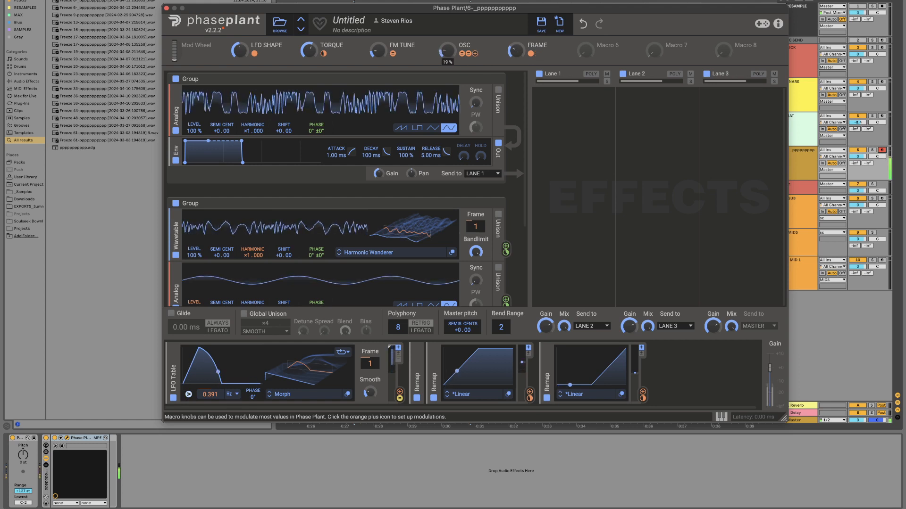
mouse_move(395, 55)
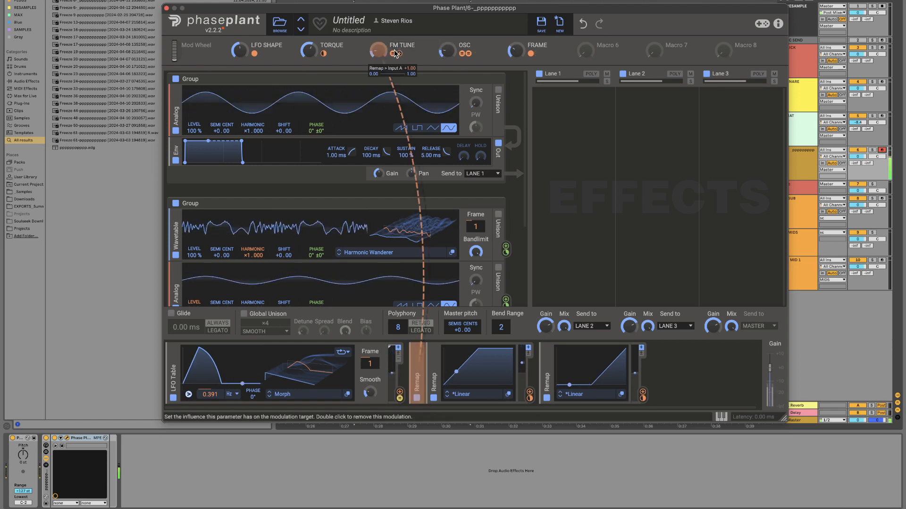
left_click_drag(378, 51, 377, 47)
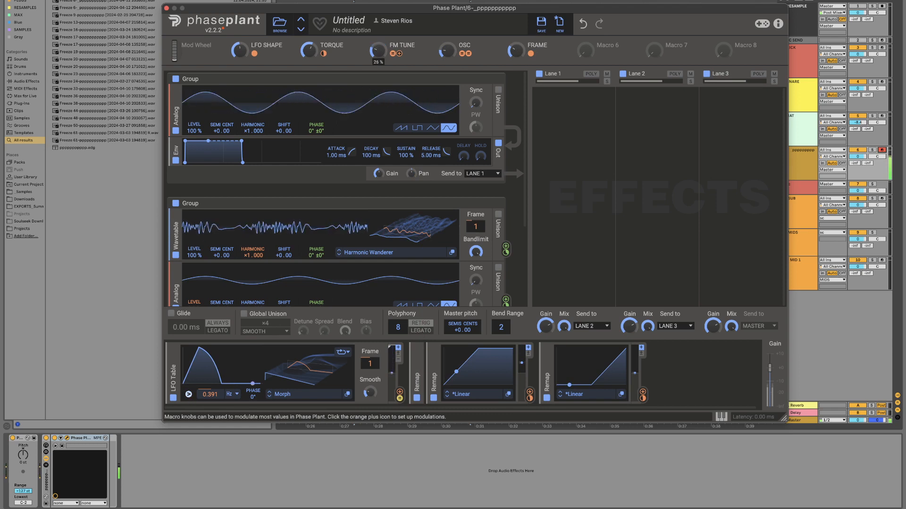
Step: Set the upper sine modulator's harmonic to 3, and try 5 on the lower one before returning it to 1
scroll(246, 191, "down", 5)
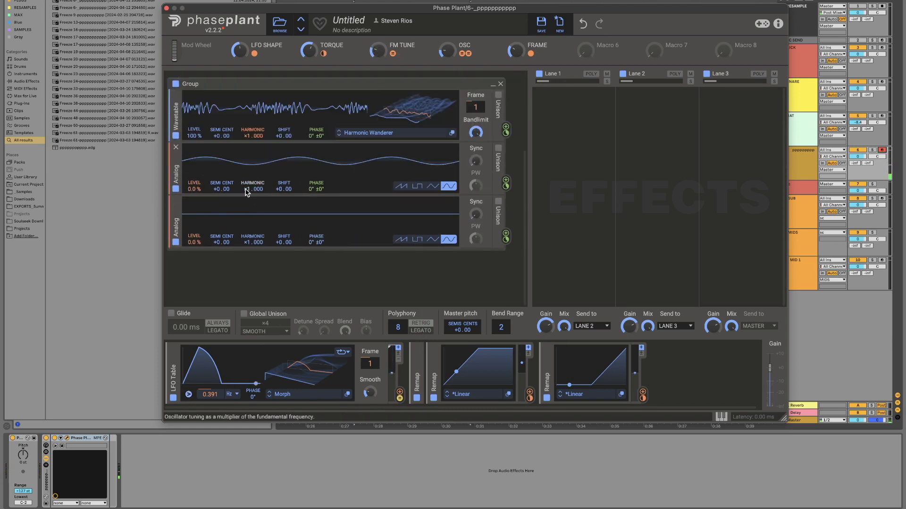
left_click_drag(245, 195, 245, 188)
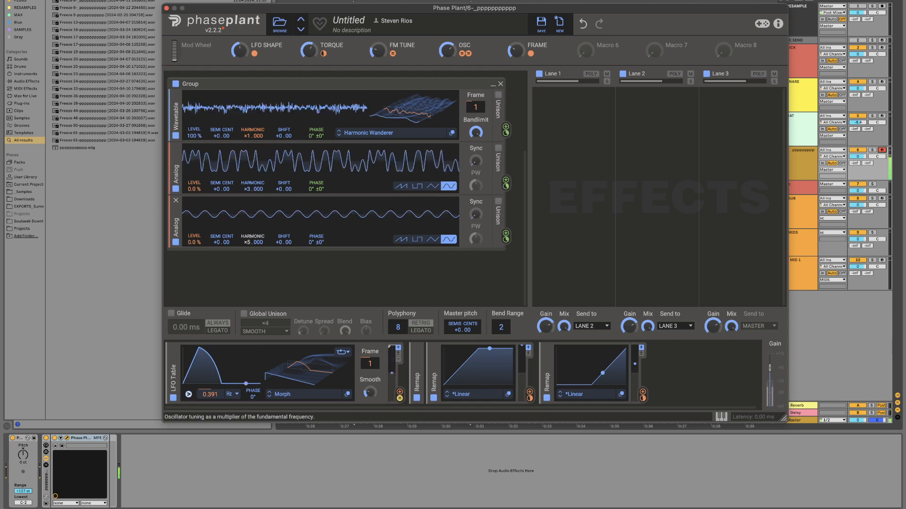
left_click_drag(245, 240, 245, 246)
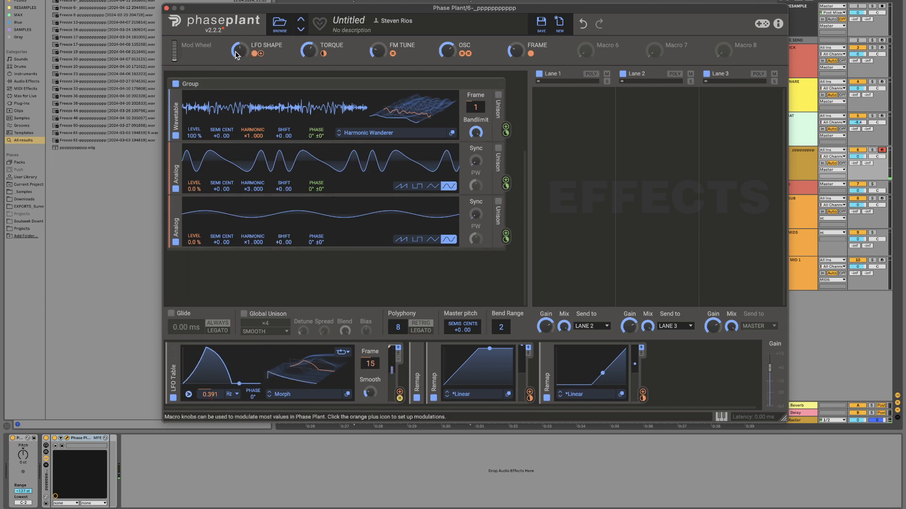
Step: Adjust the LFO SHAPE macro to give a falling decay curve and switch the LFO Table's rate to tempo sync
left_click_drag(237, 56, 236, 45)
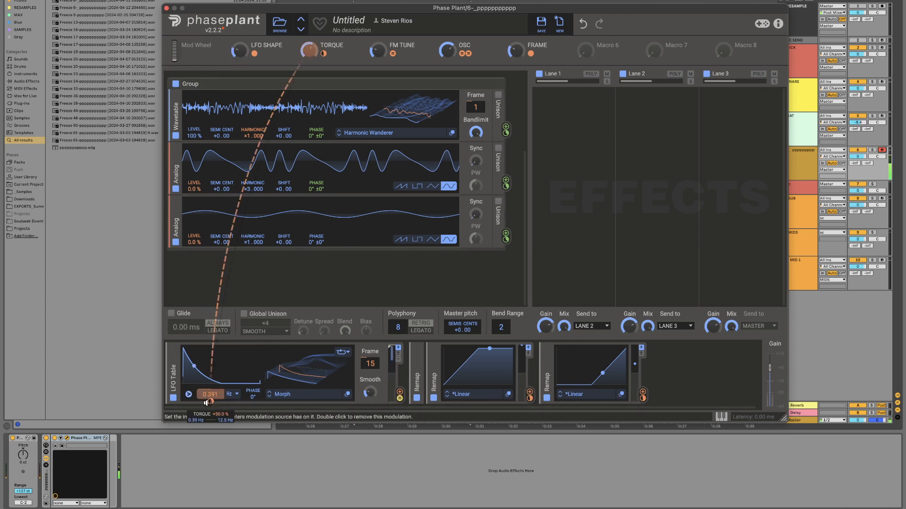
left_click(233, 396)
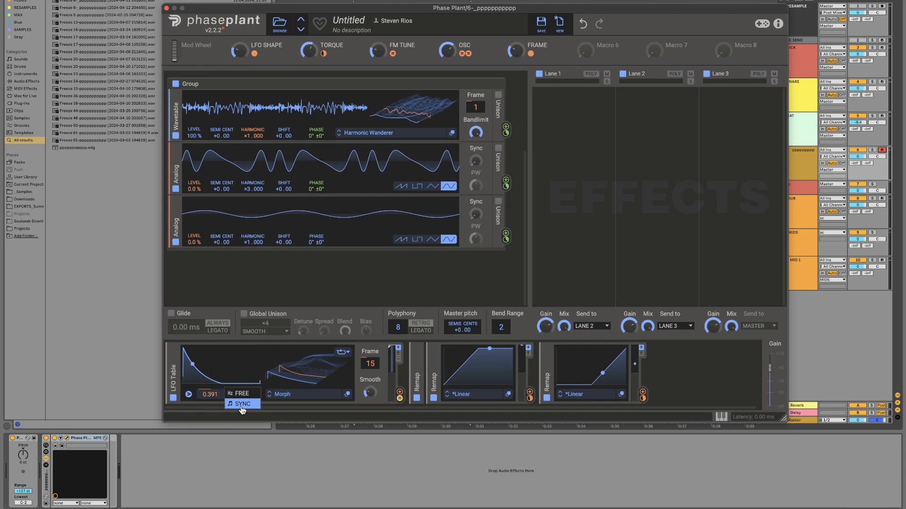
left_click(242, 405)
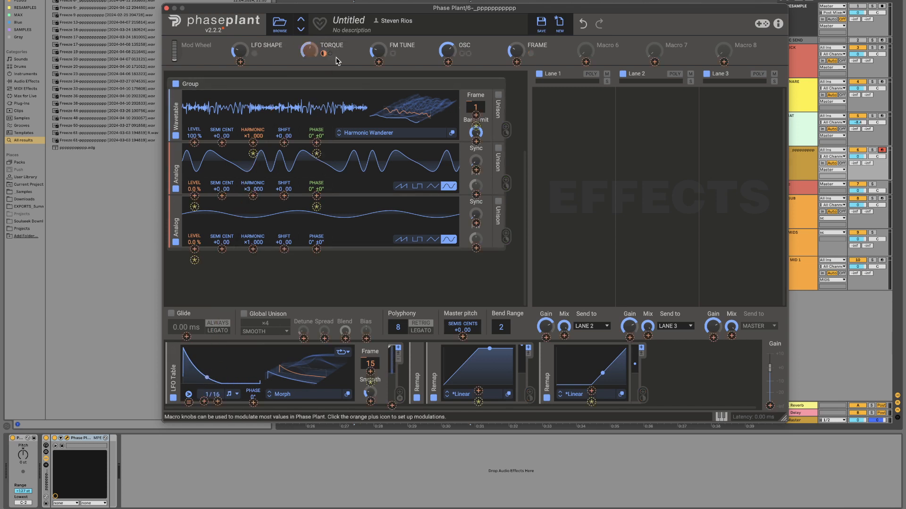
Step: Assign the TORQUE macro to modulate the LFO Table's synced rate and turn TORQUE down to audition it
left_click_drag(323, 53, 215, 374)
left_click_drag(200, 408, 204, 401)
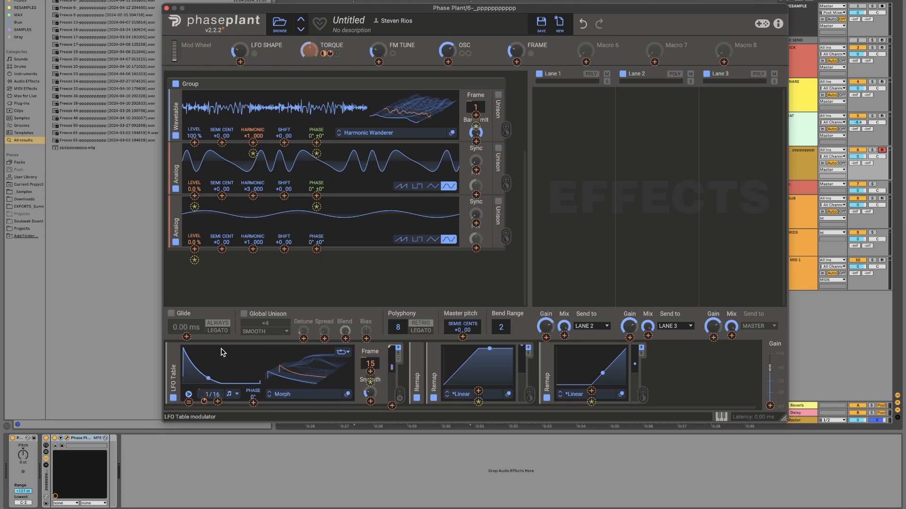
double_click(353, 45)
left_click_drag(312, 52, 311, 70)
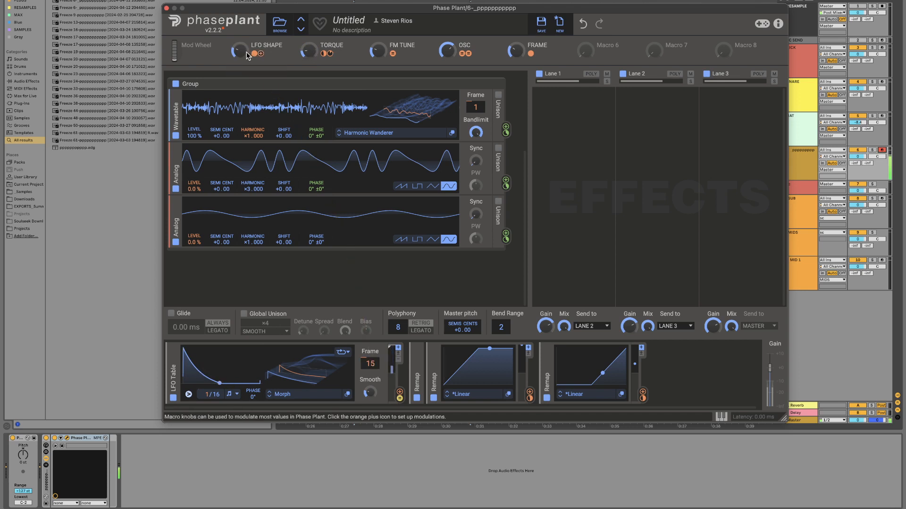
Step: Raise the LFO SHAPE macro to a triangular curve and switch the LFO Table's rate back to free mode
left_click_drag(239, 51, 239, 32)
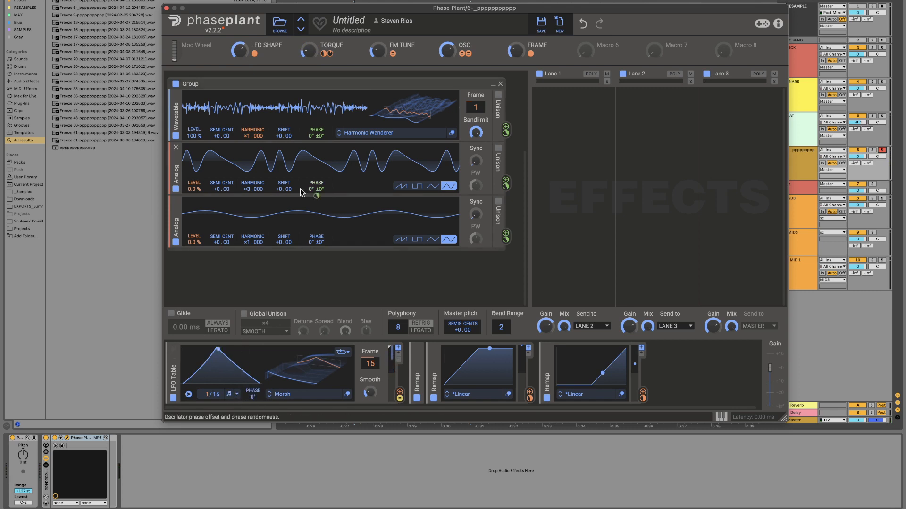
left_click(237, 395)
left_click(242, 394)
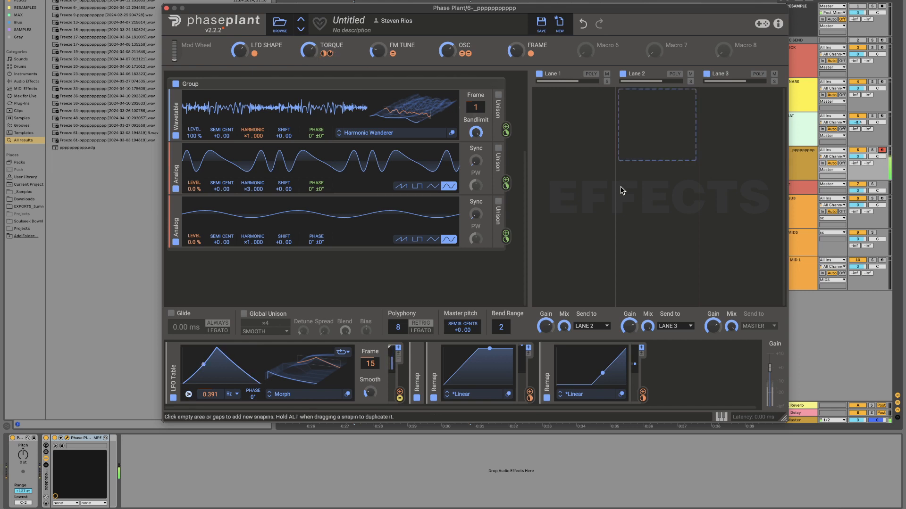
Step: Add a Chorus to Lane 1, a Flanger to Lane 2 and a Phaser to Lane 3, each with a lowered mix
scroll(503, 135, "up", 5)
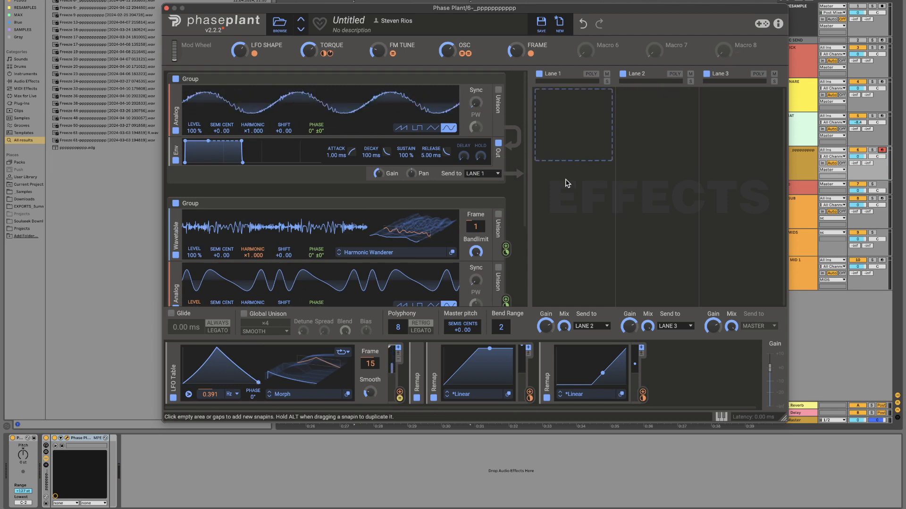
left_click(598, 99)
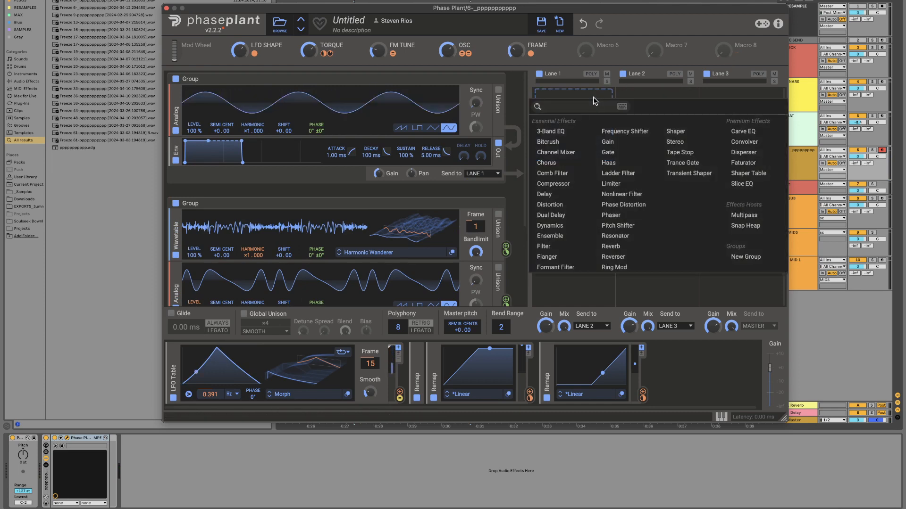
left_click(546, 162)
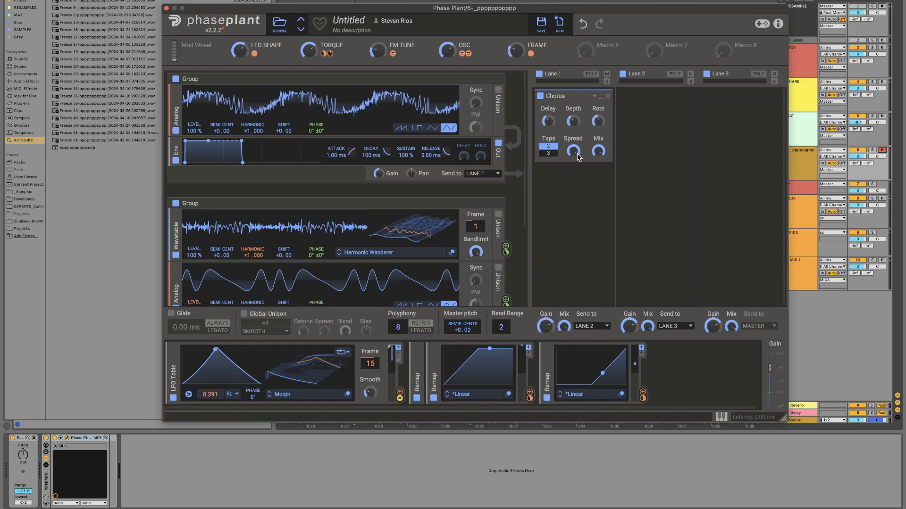
left_click(655, 101)
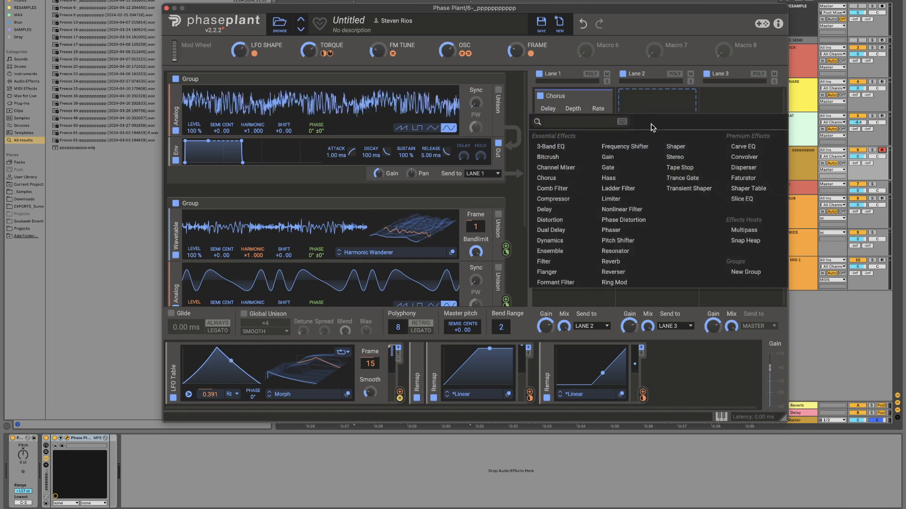
left_click(560, 272)
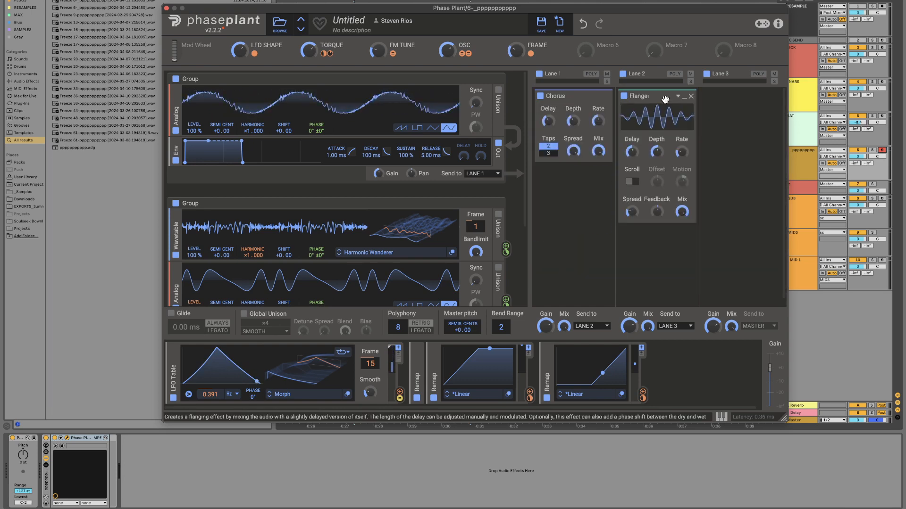
left_click(704, 103)
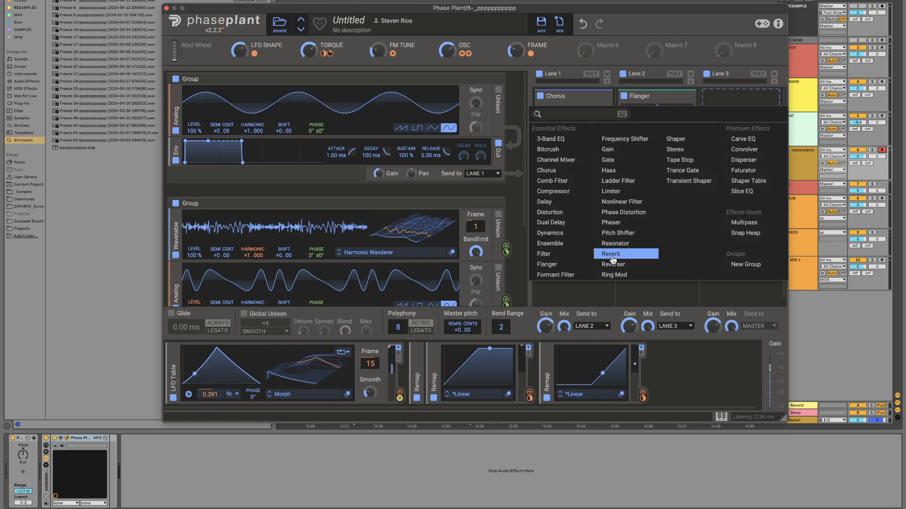
left_click(611, 223)
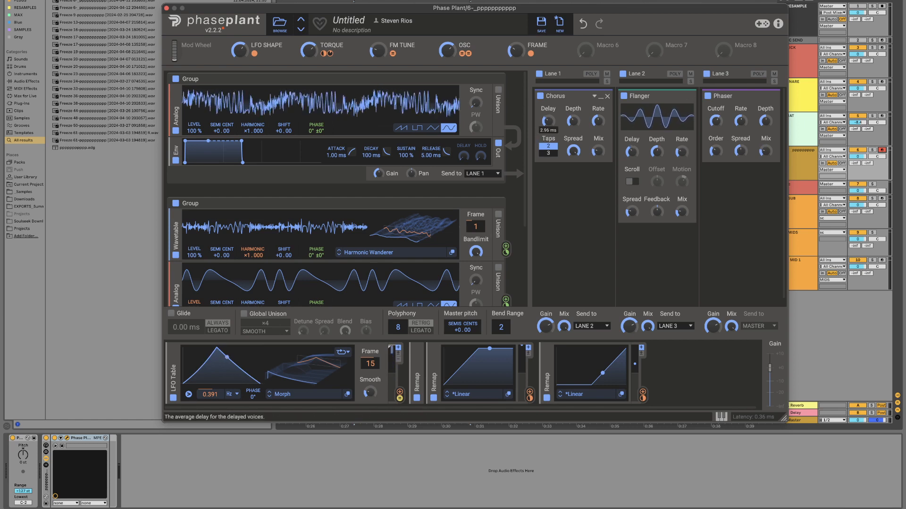
Step: Minimize the Chorus, Flanger and Phaser and stack the Flanger and Phaser beneath the Chorus in Lane 1
left_click(601, 97)
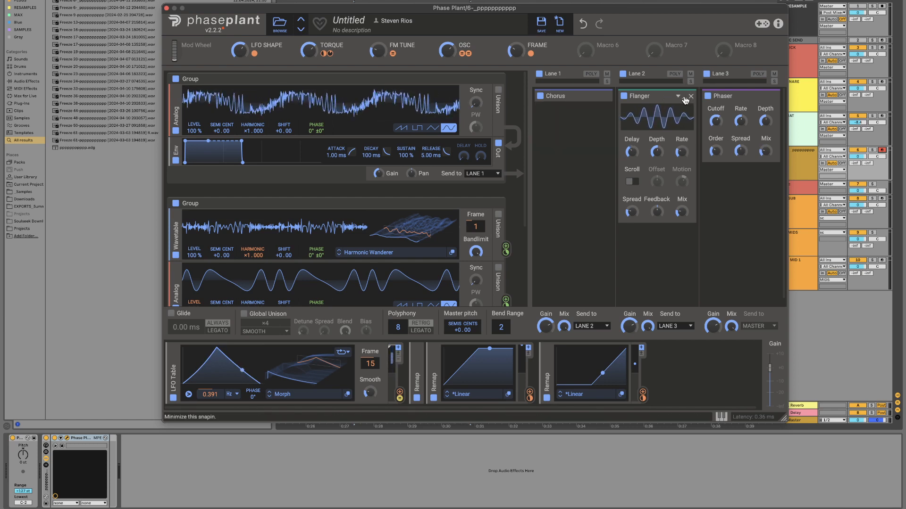
left_click(685, 97)
left_click_drag(643, 96, 594, 158)
left_click_drag(744, 96, 597, 134)
left_click(601, 126)
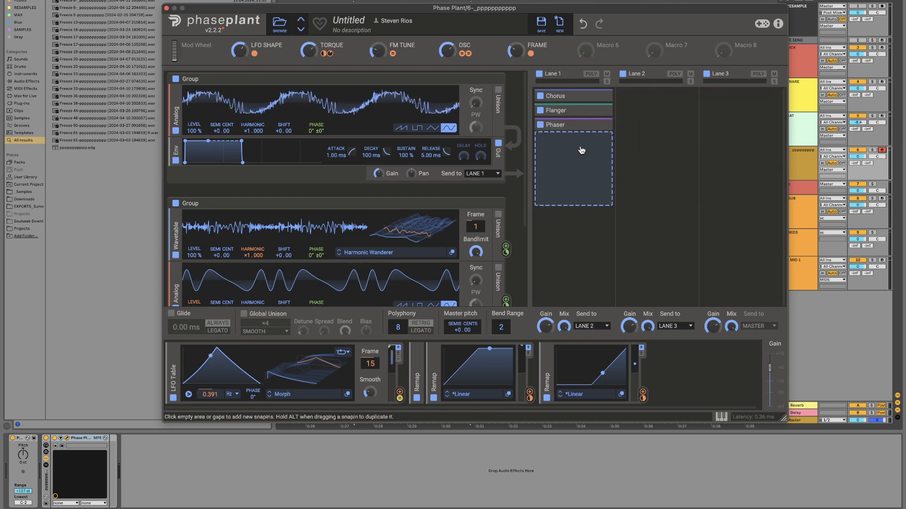
left_click(577, 146)
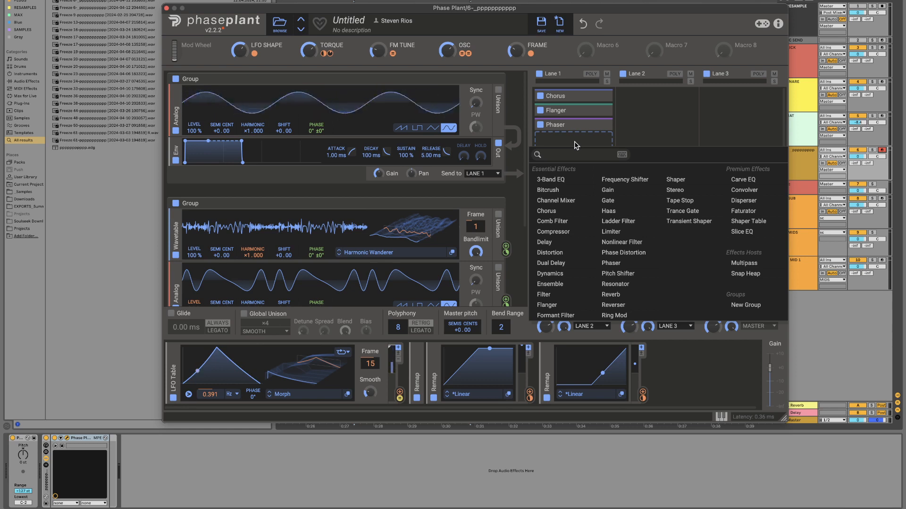
left_click(575, 145)
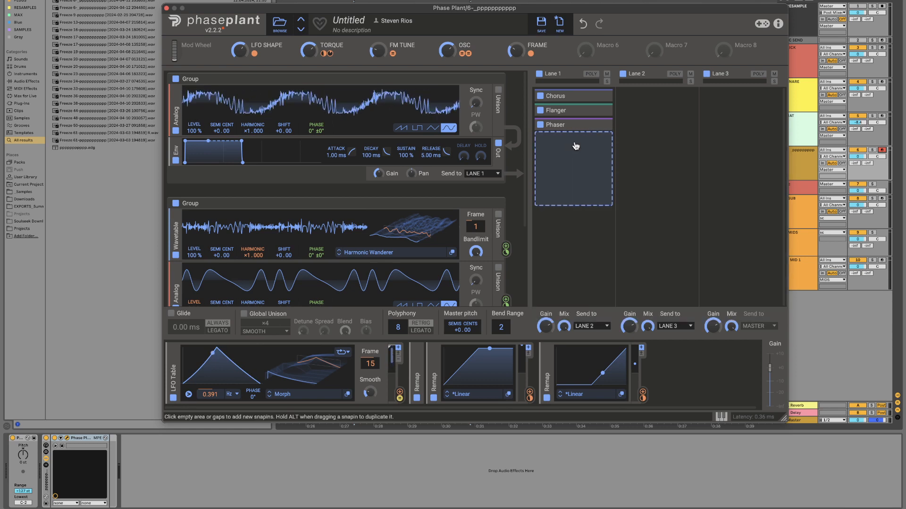
left_click(572, 187)
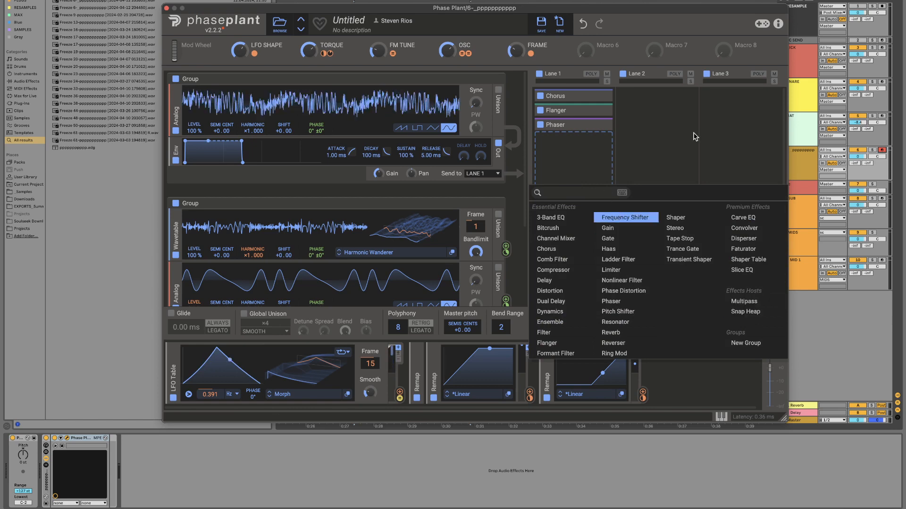
left_click(646, 165)
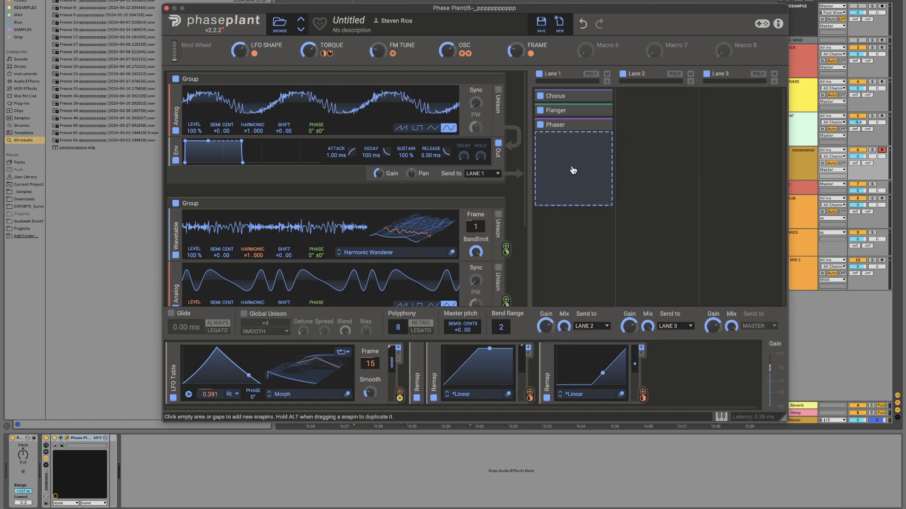
Step: Add a Snap Heap below the Phaser in Lane 1 and load the S-Combs 2 preset from its favorites
left_click(574, 170)
left_click(746, 294)
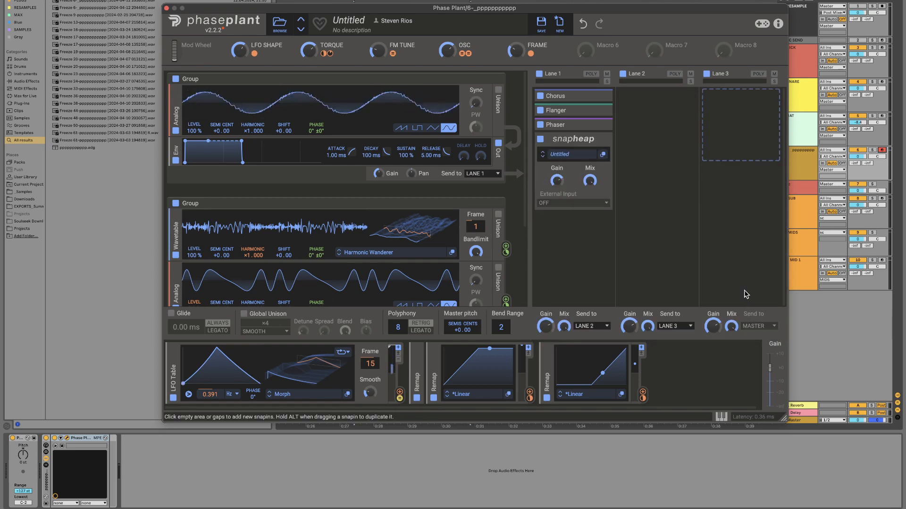
left_click(603, 154)
left_click(396, 180)
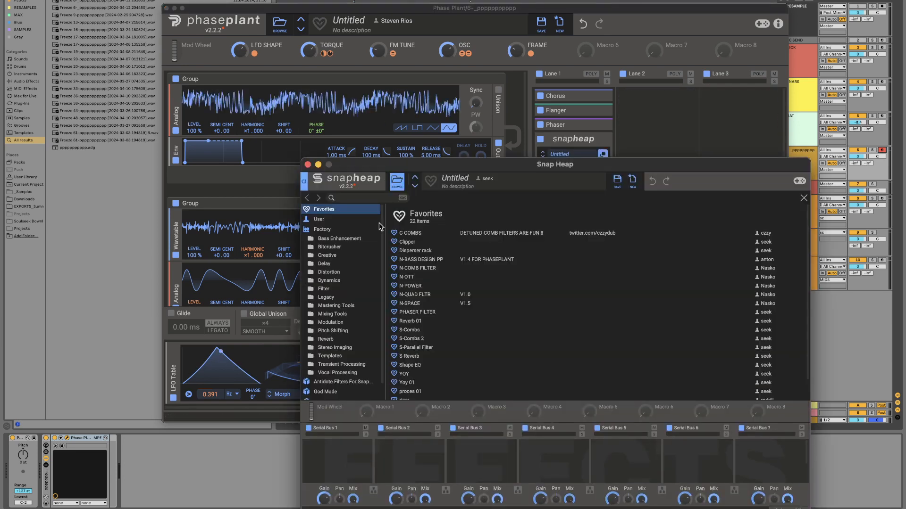
scroll(424, 330, "down", 2)
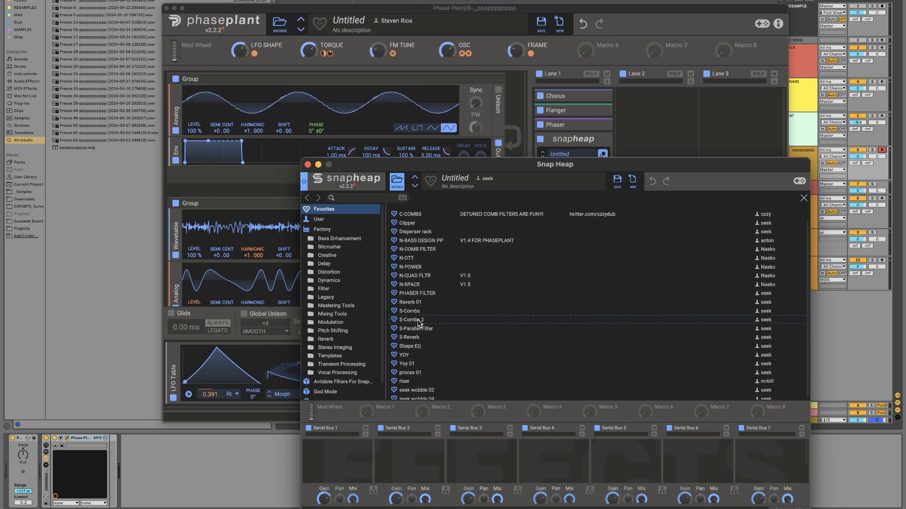
double_click(418, 322)
Step: Examine the comb filters in the Multipass nested inside S-Combs 2 and the favorite presets, and close the effect windows
left_click_drag(515, 168, 498, 233)
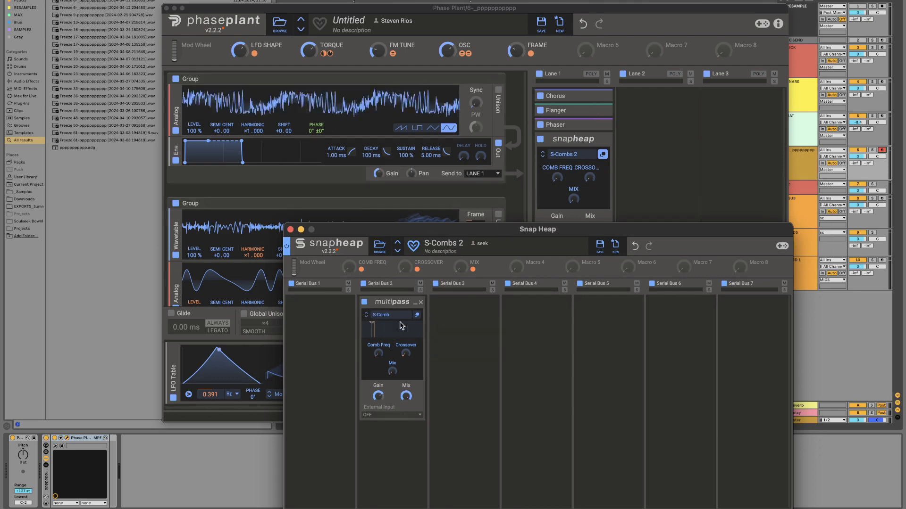
left_click(417, 316)
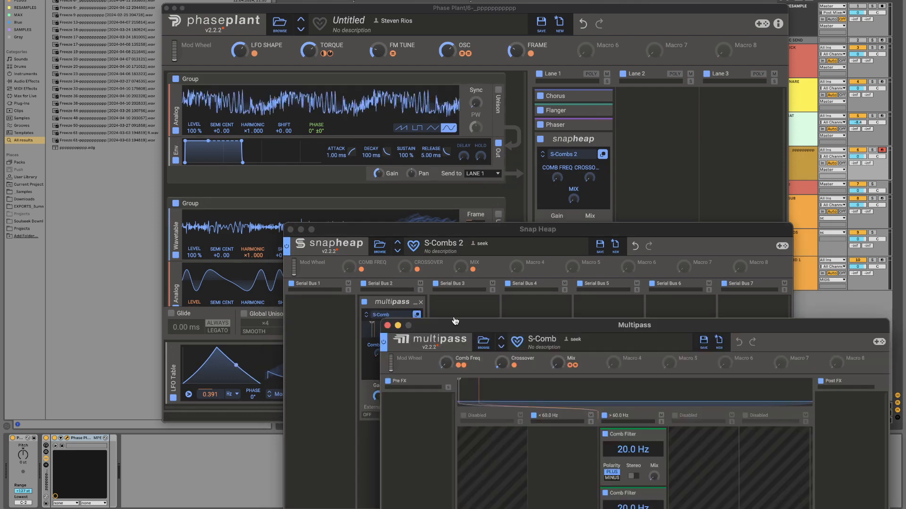
left_click_drag(517, 329, 541, 100)
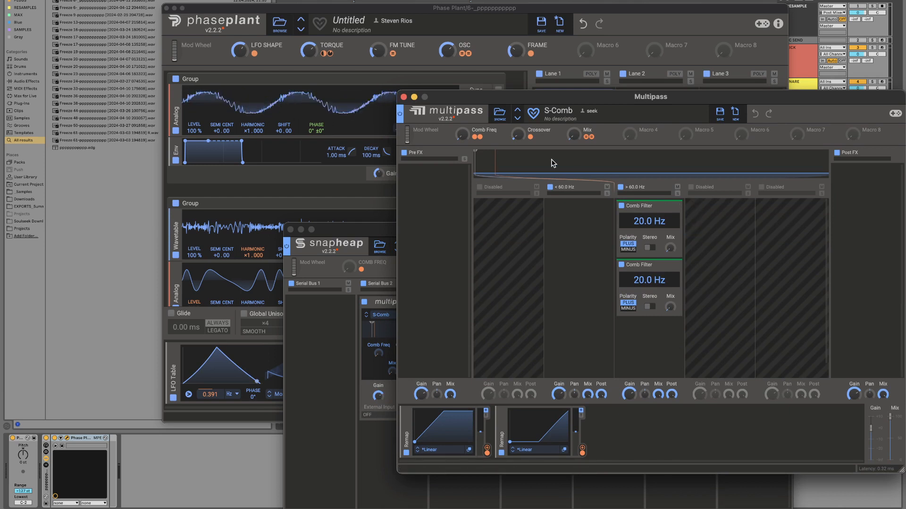
left_click(403, 97)
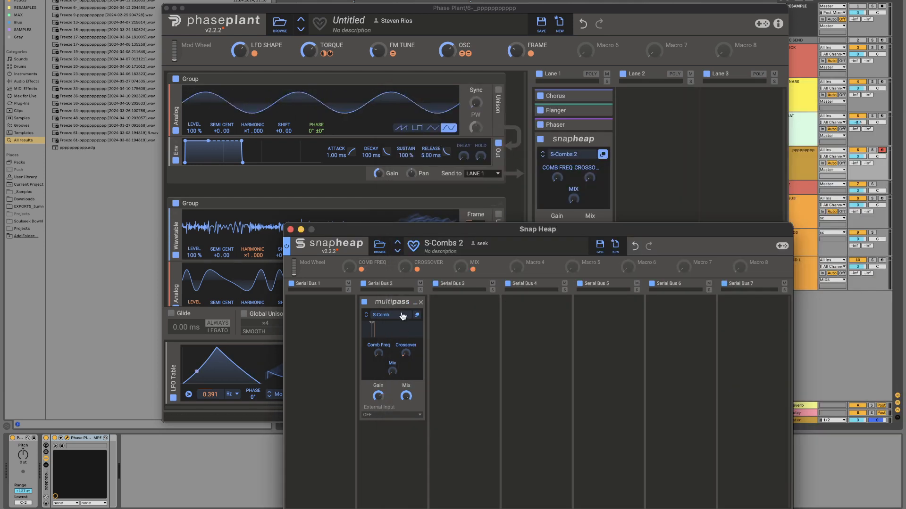
left_click(380, 246)
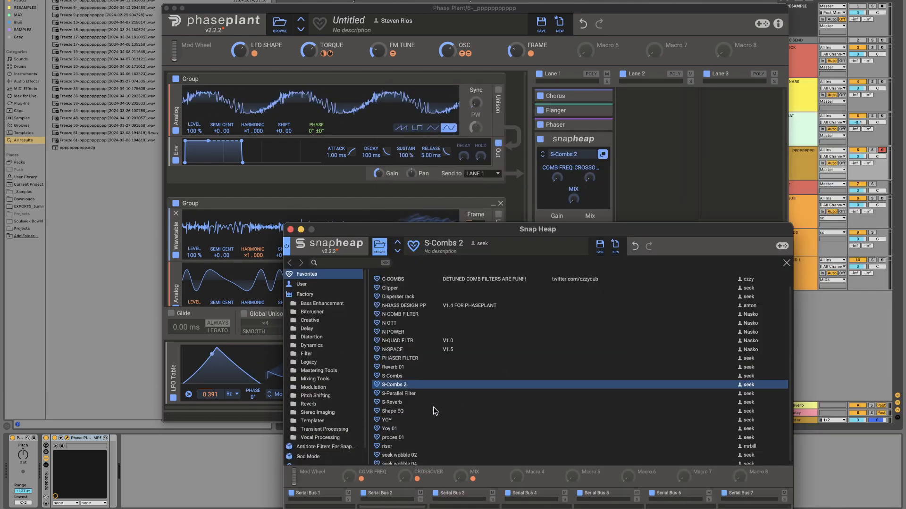
left_click(290, 229)
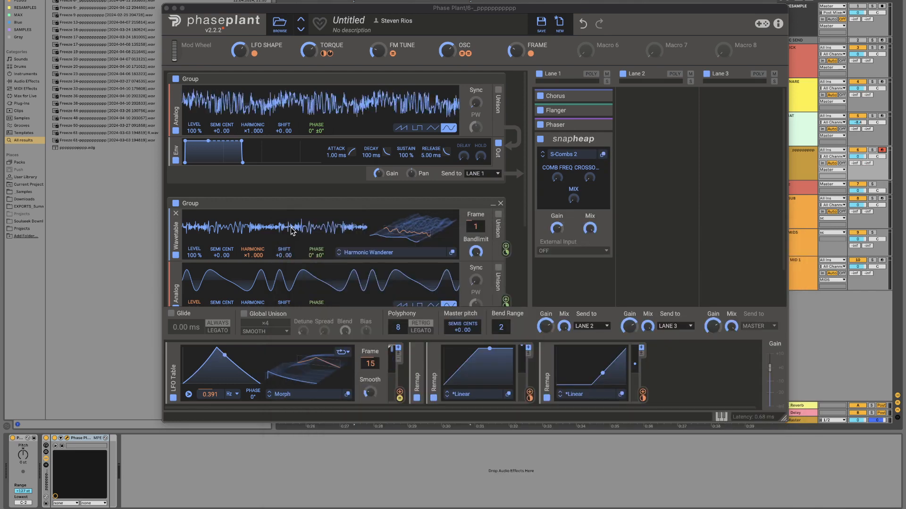
Step: Remove the S-Combs 2 Snap Heap from Lane 1
left_click(608, 139)
left_click(607, 138)
Step: Add a Multipass below the Phaser in Lane 1 and load the S-Comb preset from its favorites
left_click(587, 151)
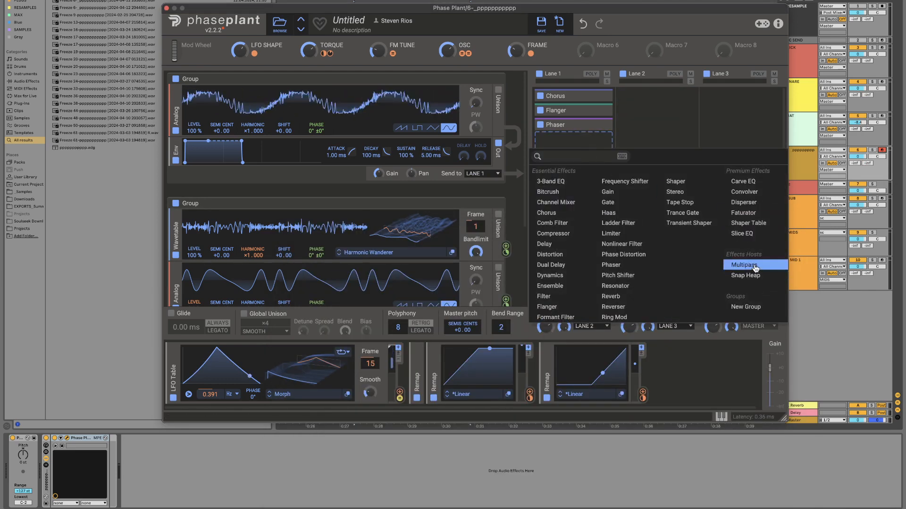
left_click(750, 263)
left_click(604, 154)
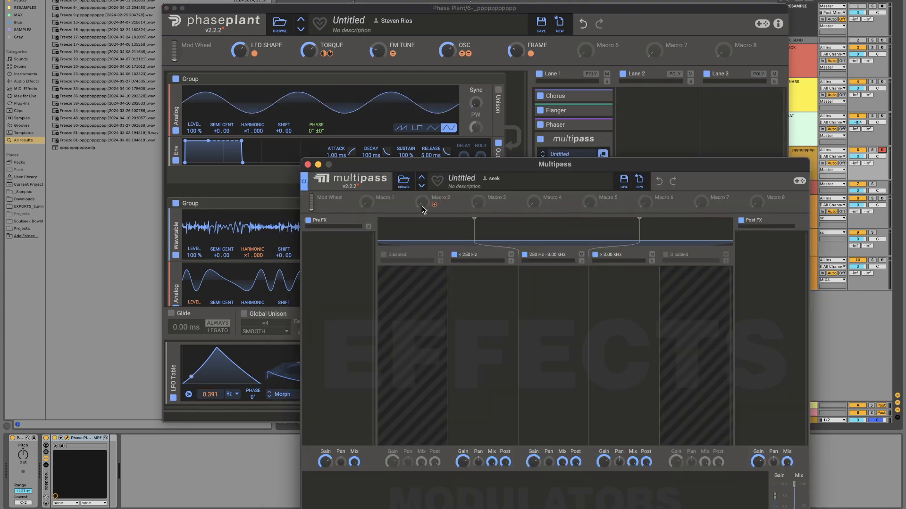
left_click(403, 181)
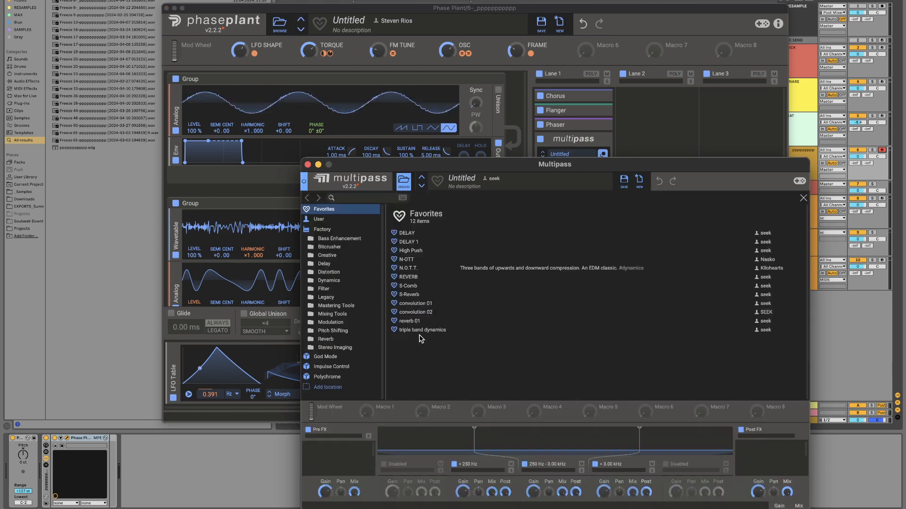
double_click(410, 287)
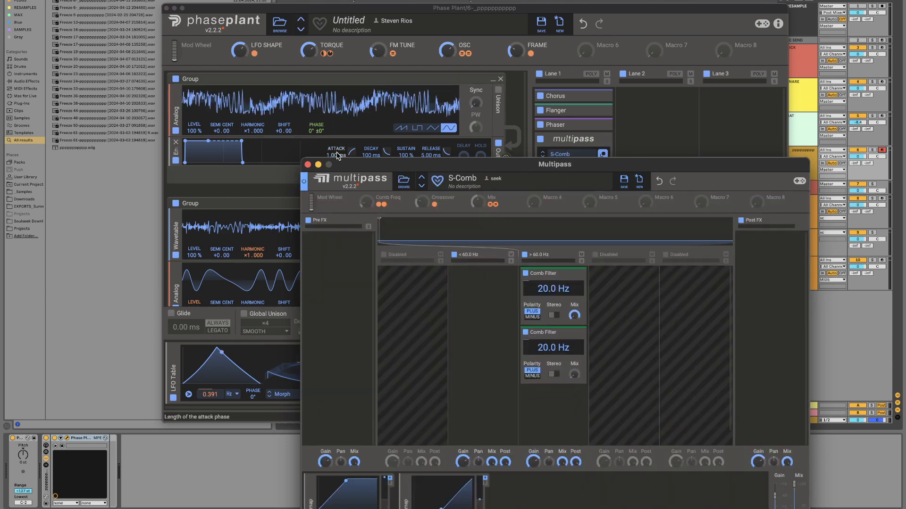
left_click(308, 164)
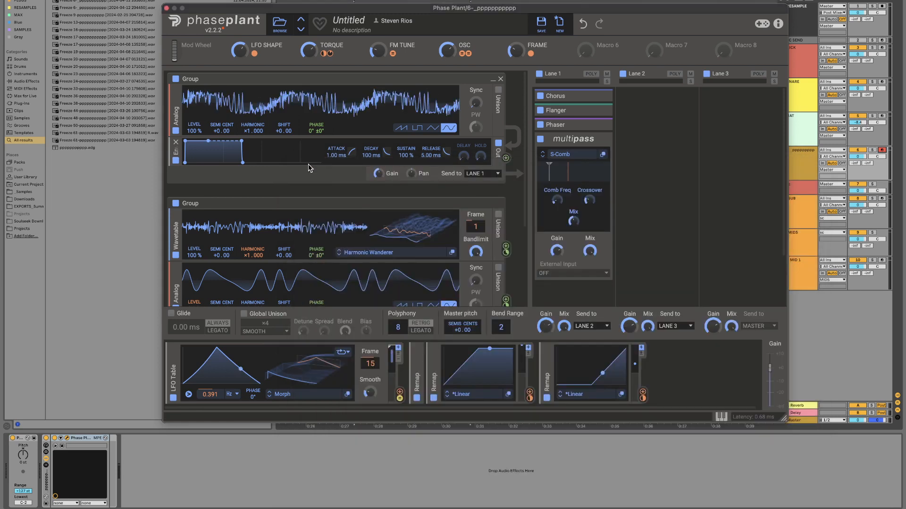
Step: Look over the S-Comb filters and the Multipass favorite presets, and remove the Multipass from Lane 1
left_click(603, 155)
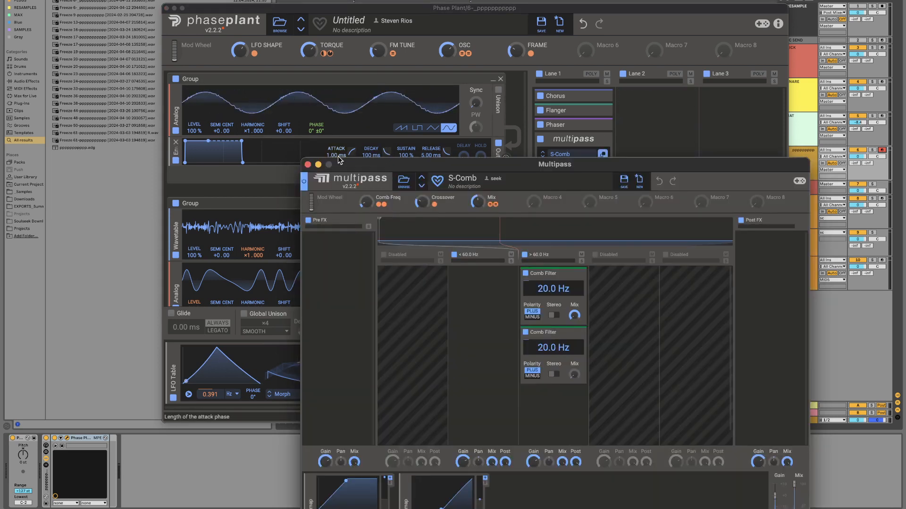
left_click(307, 164)
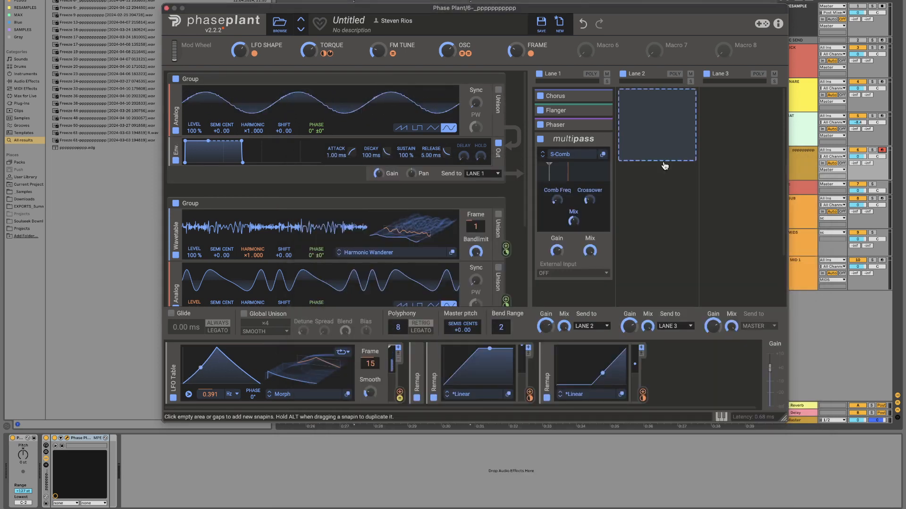
left_click(603, 154)
left_click(404, 181)
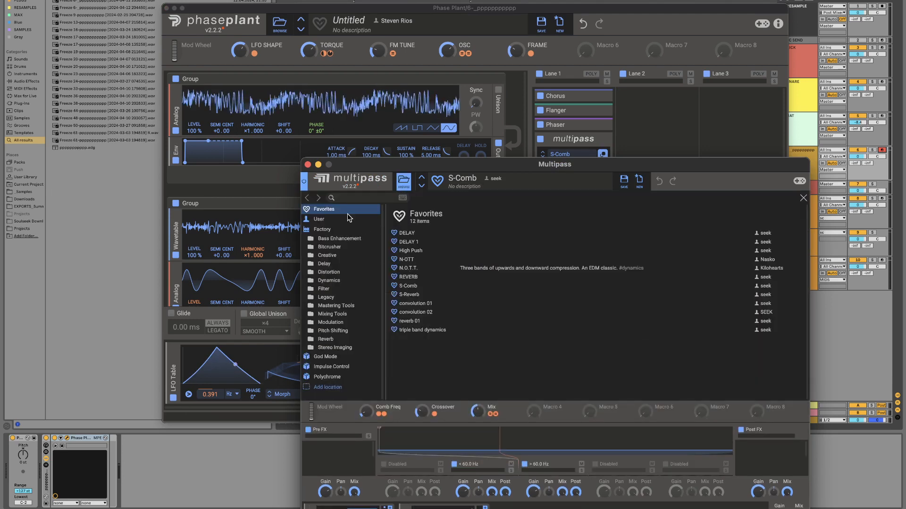
left_click(308, 164)
left_click(607, 138)
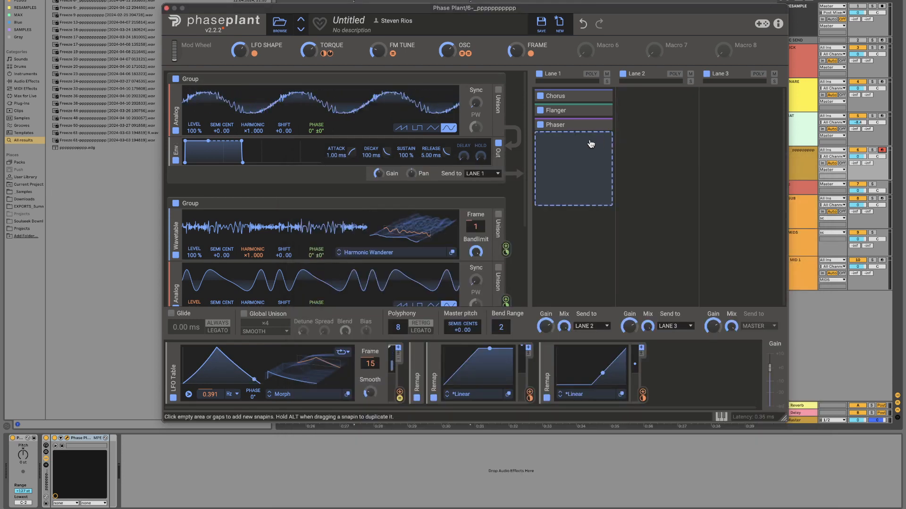
Step: Add a Snap Heap below the Phaser, browse its favorite presets without loading one, and remove it again
left_click(590, 141)
left_click(764, 267)
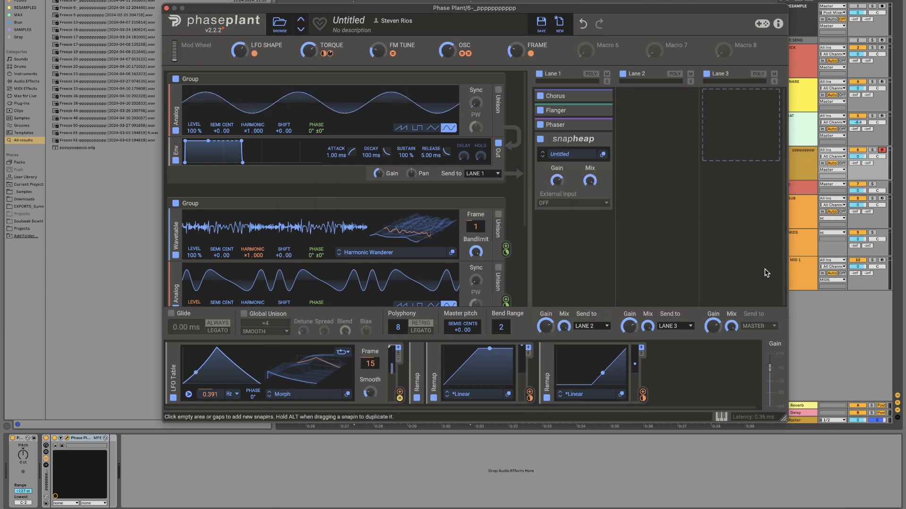
left_click(604, 153)
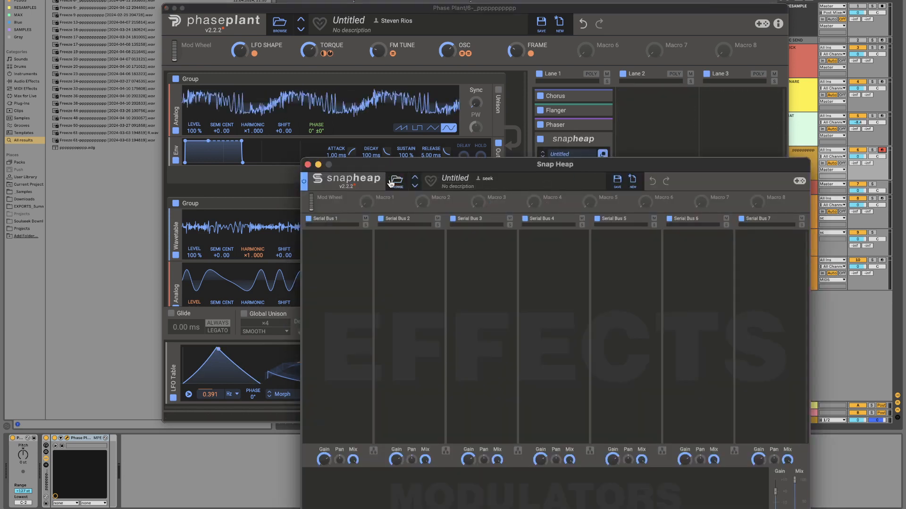
left_click(486, 182)
scroll(438, 309, "down", 2)
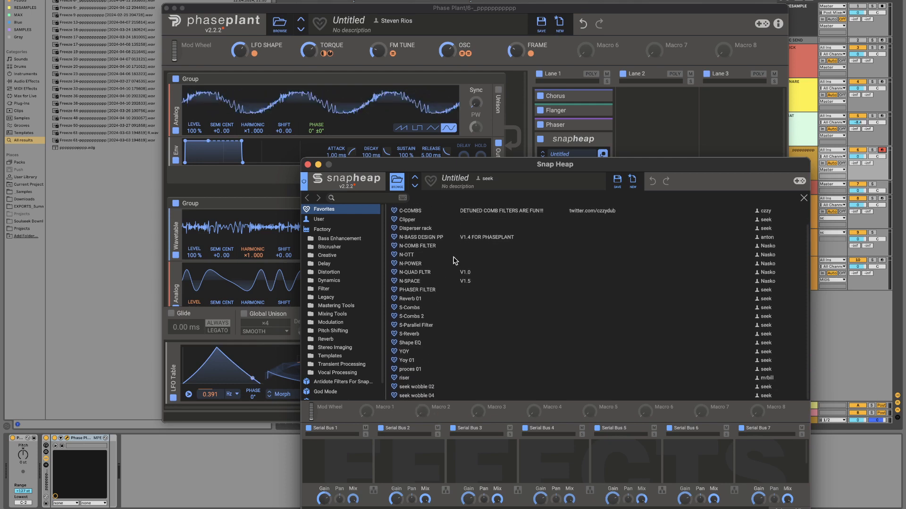
left_click(308, 164)
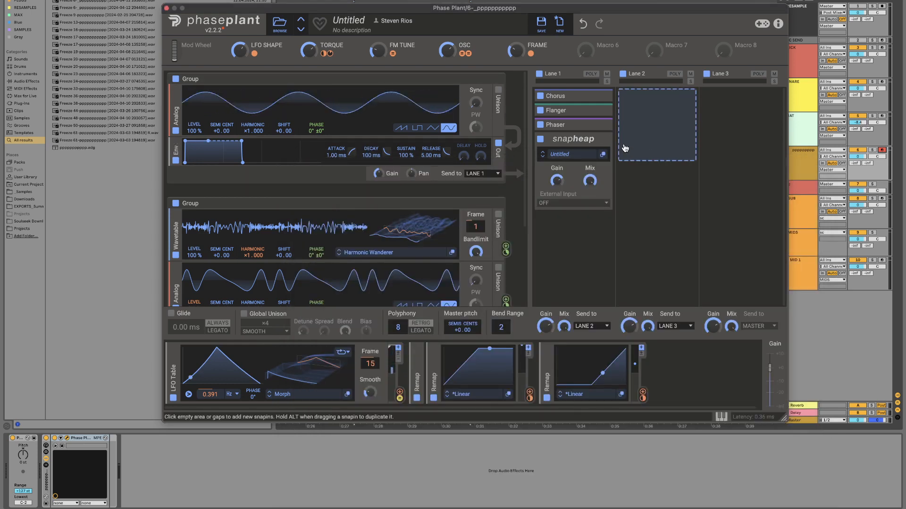
left_click(608, 139)
Step: Add an empty Snap Heap below the Phaser in Lane 1 and insert a Comb Filter in its Serial Bus 3
left_click(578, 152)
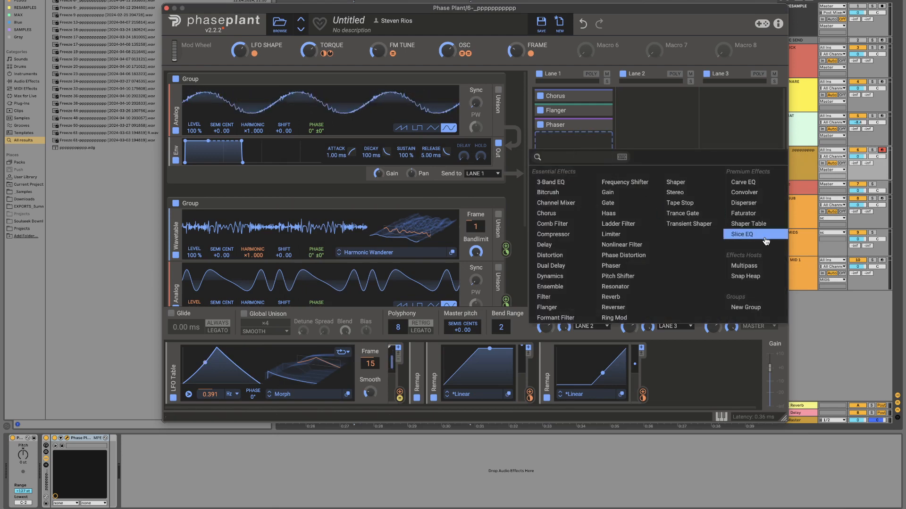
left_click(749, 273)
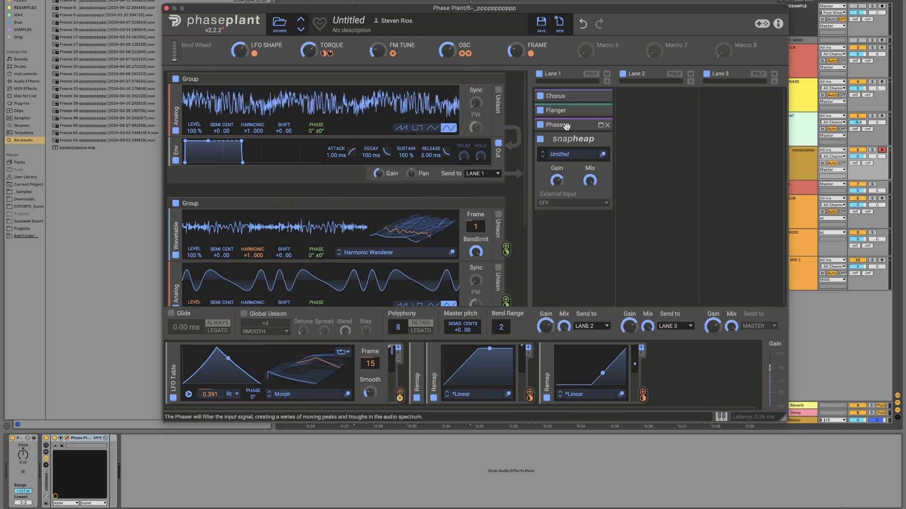
left_click(602, 154)
left_click(479, 247)
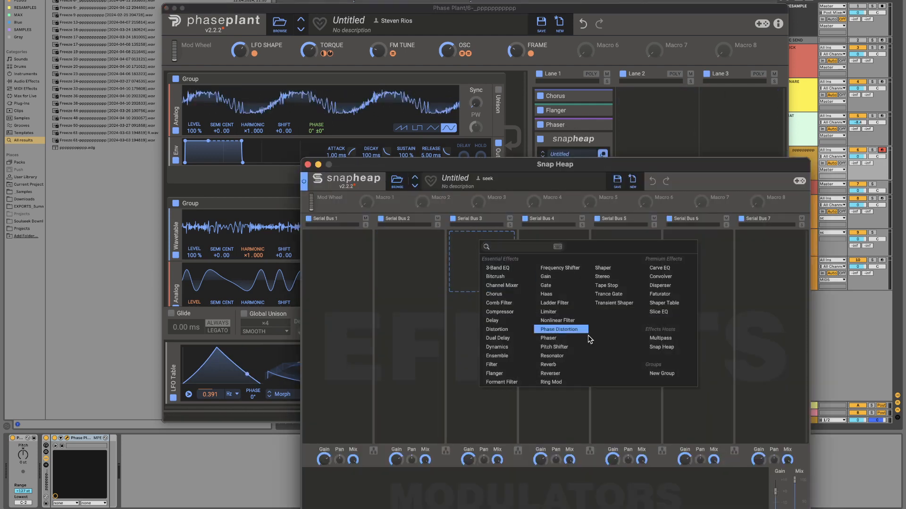
left_click(517, 303)
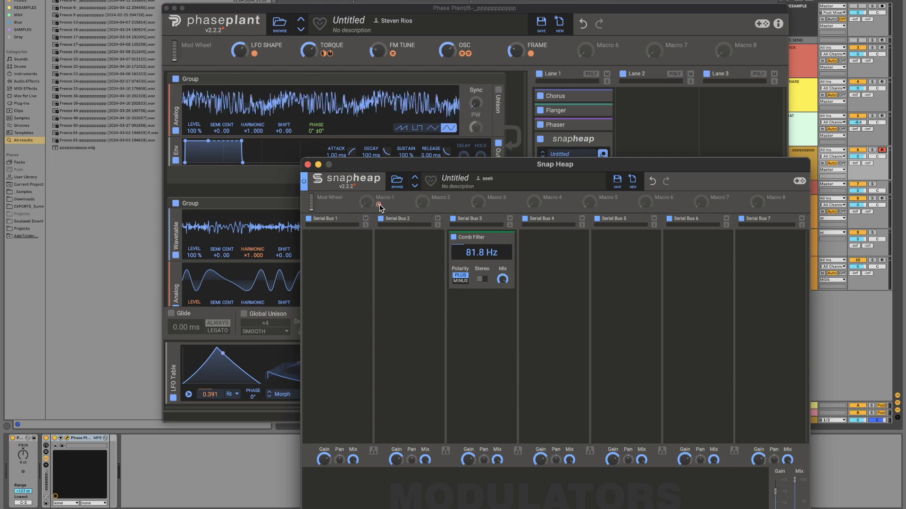
Step: Assign Macro 1 to the Comb Filter's frequency and Macro 2 to its mix, with the base mix turned fully down
left_click_drag(379, 204, 482, 261)
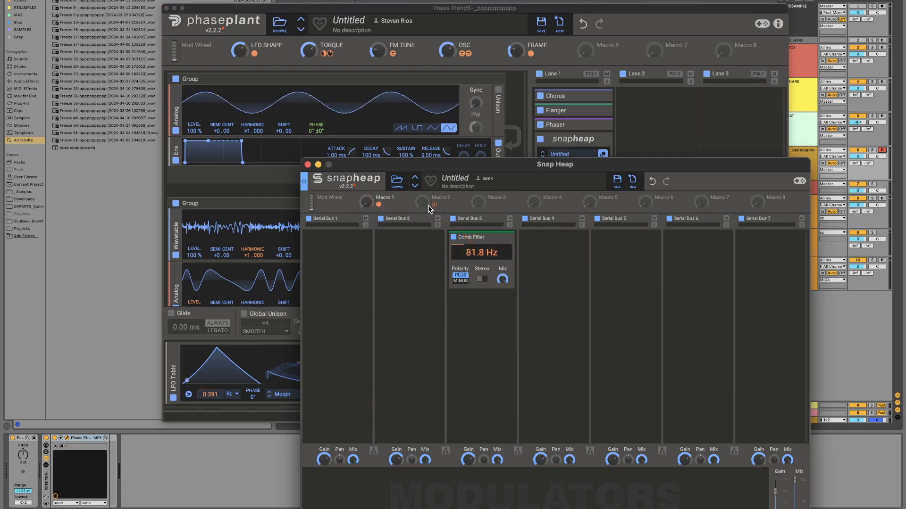
left_click_drag(434, 205, 436, 206)
left_click_drag(518, 307, 504, 280)
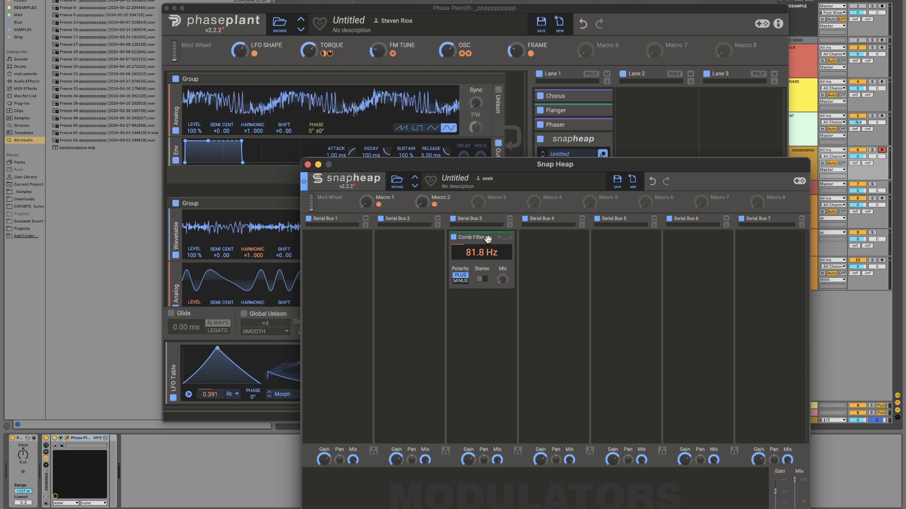
left_click(505, 238)
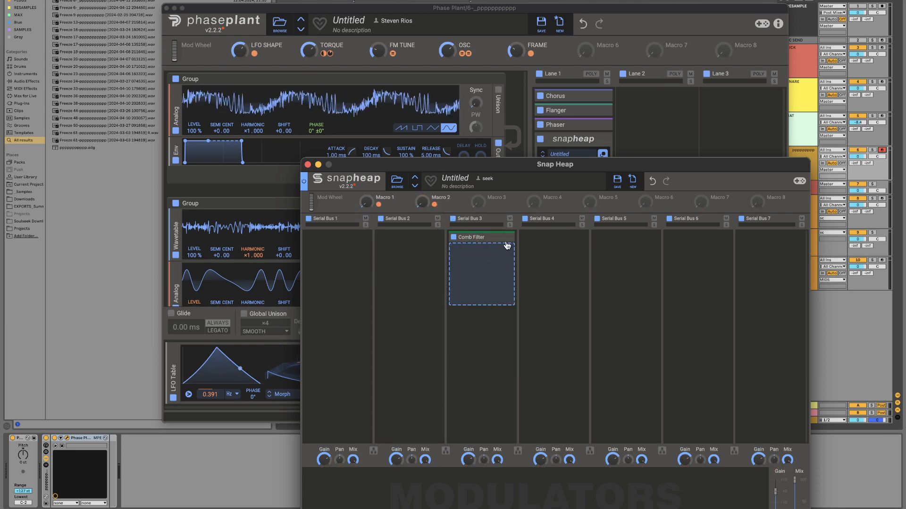
left_click(506, 238)
Step: Add a Note modulator to the Snap Heap and use it to scale Macro 1's modulation of the Comb Filter frequency
left_click_drag(498, 160, 510, 99)
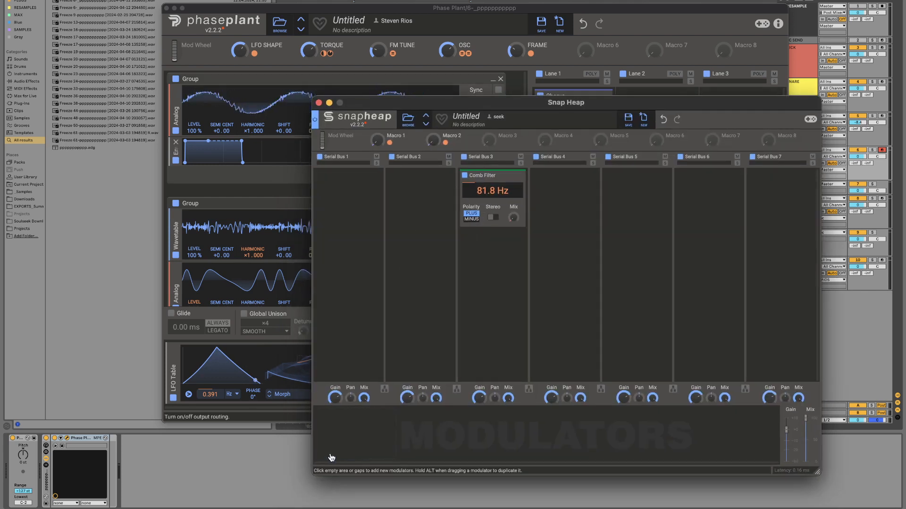
left_click(325, 434)
left_click(409, 403)
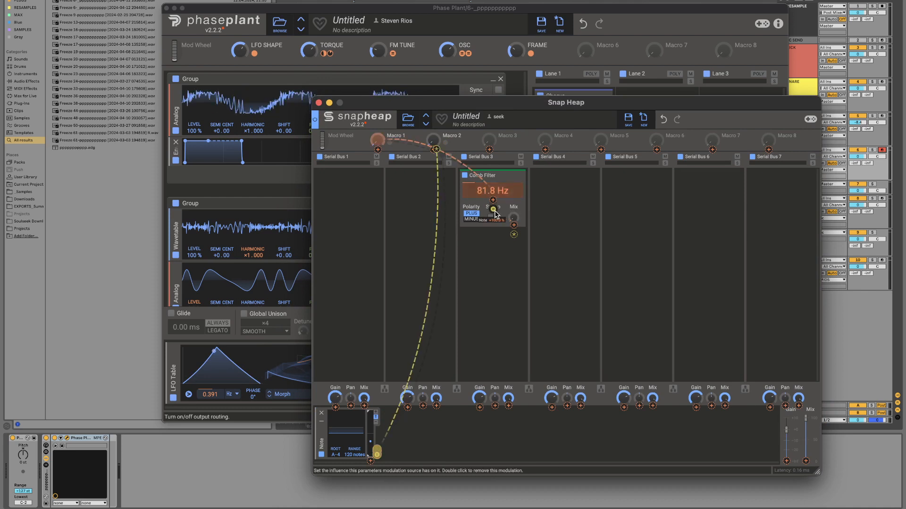
Step: Rename Macro 1 to FREQ and Macro 2 to MIX in the Snap Heap
left_click(377, 140)
double_click(400, 136)
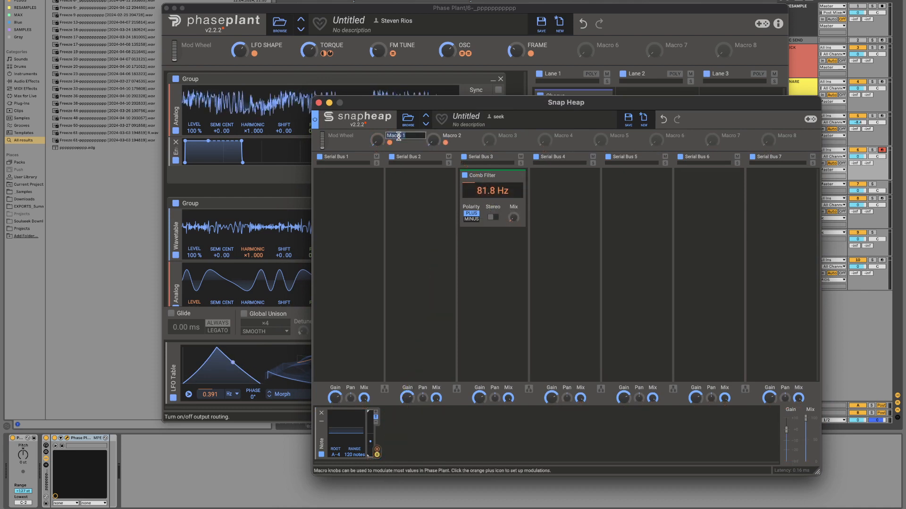
double_click(452, 136)
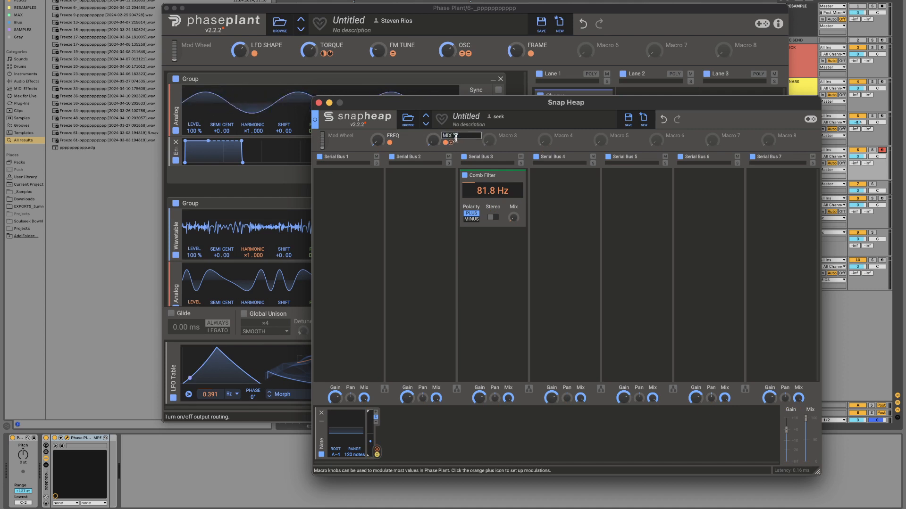
key("Return")
Step: Minimize and duplicate the Comb Filter until Serial Bus 3 holds six, and audition them by adjusting the FREQ and MIX macros
left_click(509, 272)
left_click(510, 188)
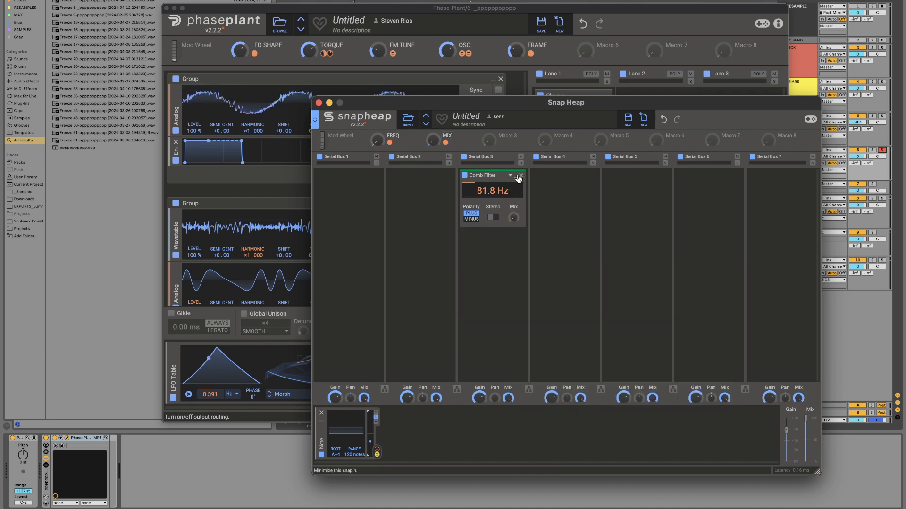
left_click(517, 176)
left_click(489, 176, "alt")
double_click(489, 175)
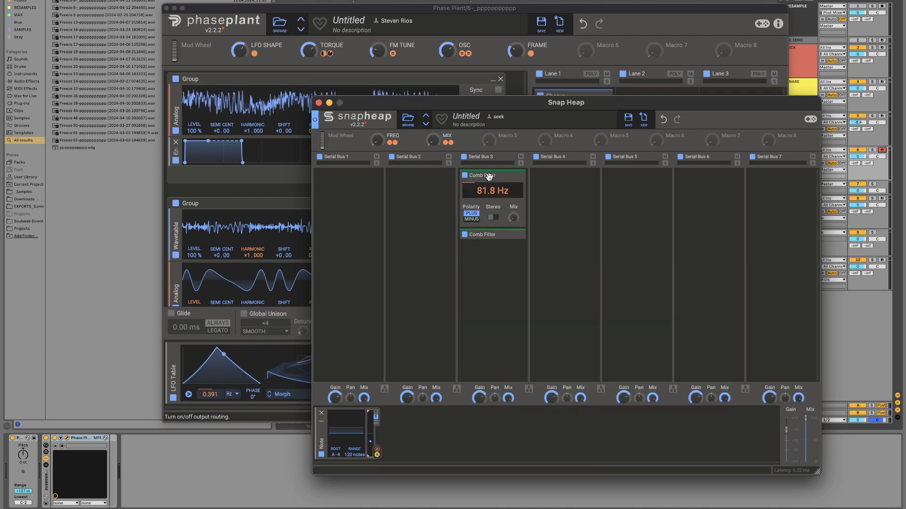
double_click(489, 176)
left_click(490, 176, "alt")
left_click(491, 176, "alt")
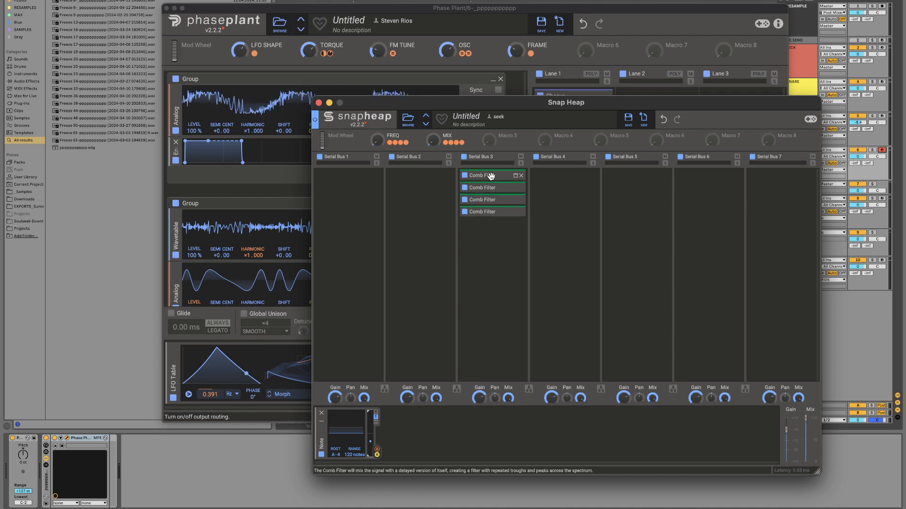
left_click(491, 176, "alt")
left_click(491, 177, "alt")
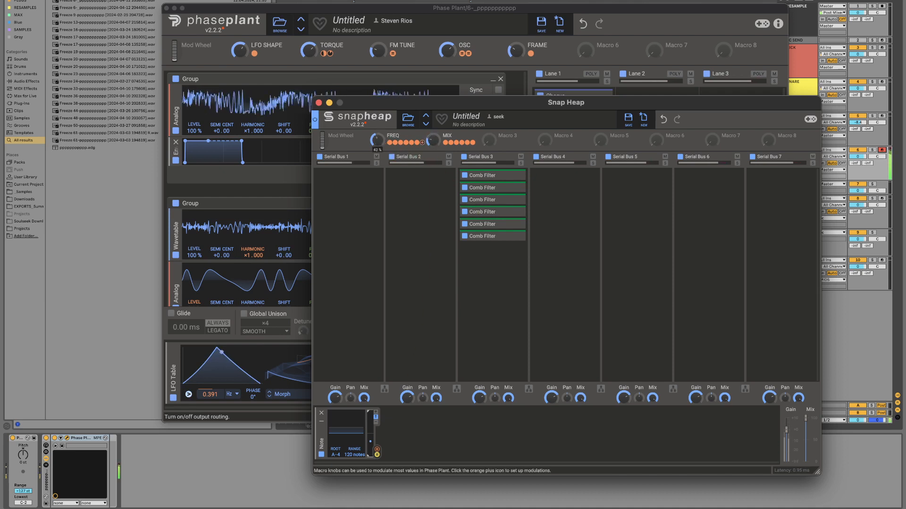
mouse_move(376, 139)
left_mouse_down()
mouse_move(377, 116)
mouse_move(377, 140)
left_mouse_up()
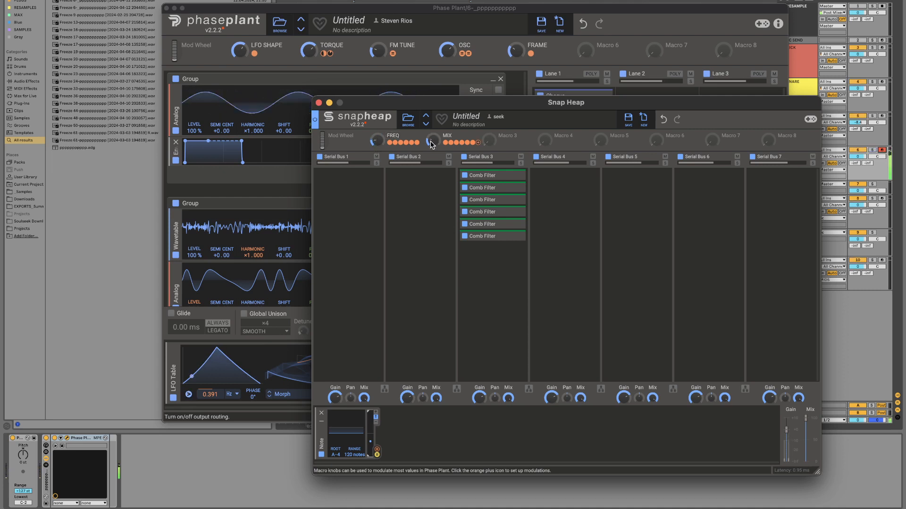
left_click_drag(433, 140, 431, 147)
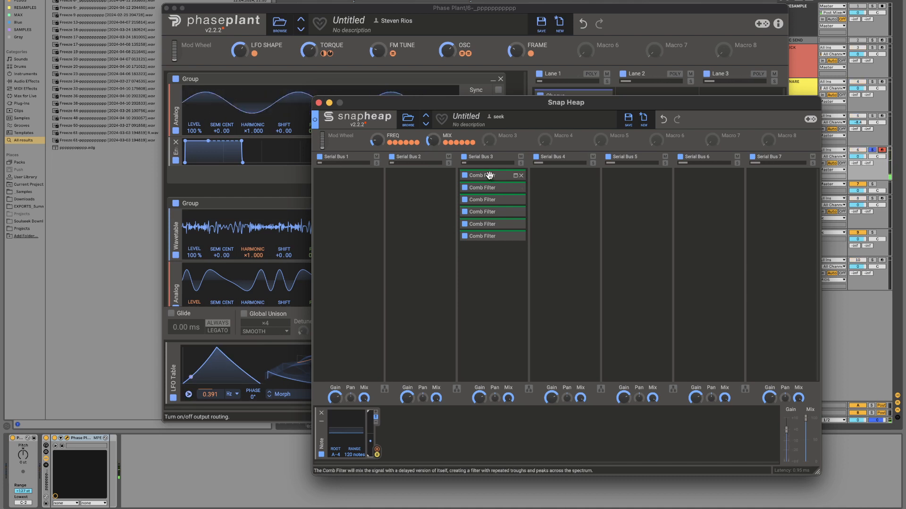
Step: Move one Comb Filter from Serial Bus 3 to Serial Bus 4 and duplicate it there until the bus holds five
left_click_drag(489, 175, 564, 177)
key("super+d")
key("super+d")
key("super+d")
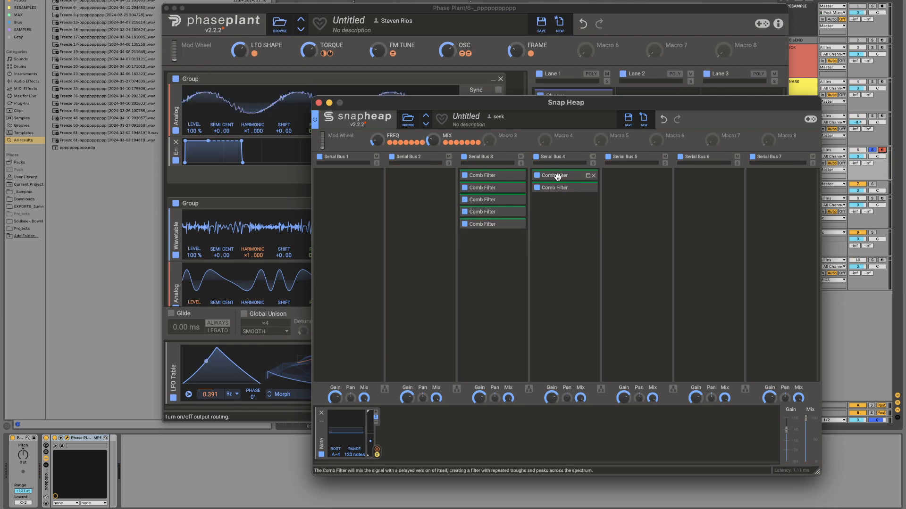
key("super+d")
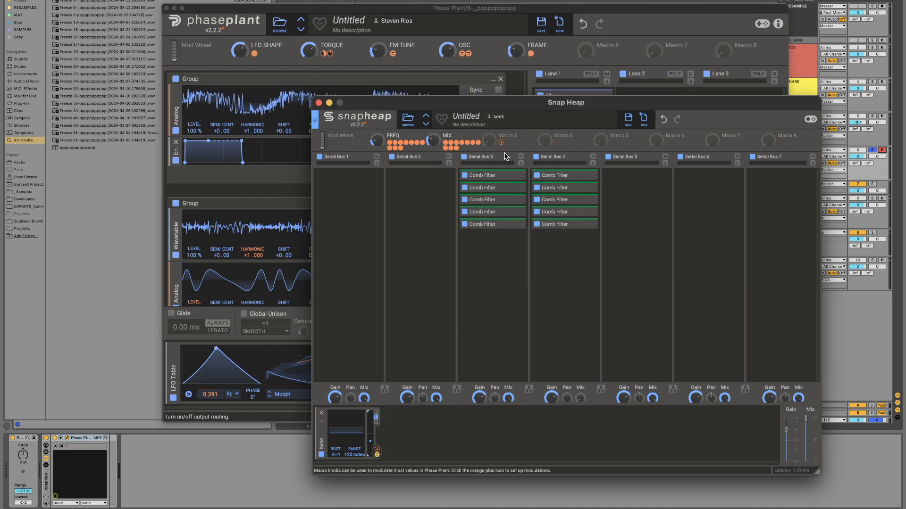
Step: Assign Macro 3 to Serial Bus 4's mix, with the base mix at zero, and rename the macro MULTIPLY
left_click(501, 142)
left_click(581, 406)
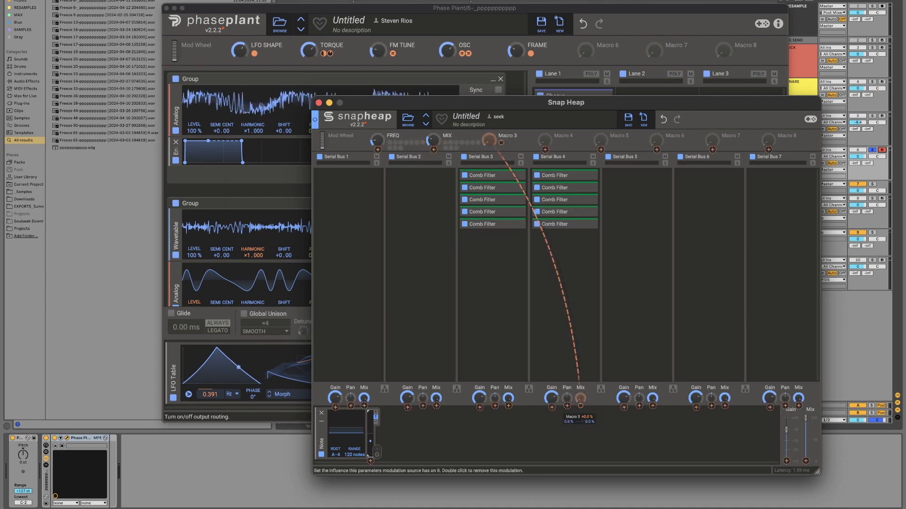
double_click(515, 134)
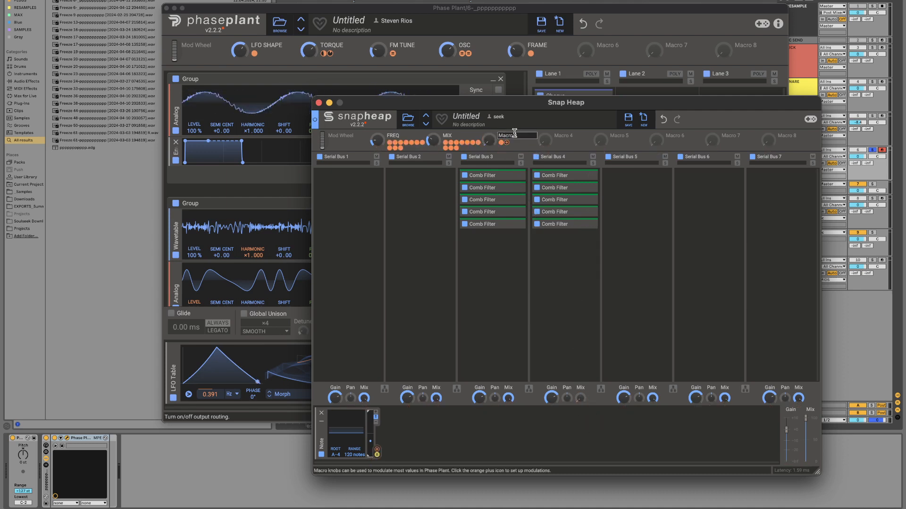
type("MULTIPLY")
key("Return")
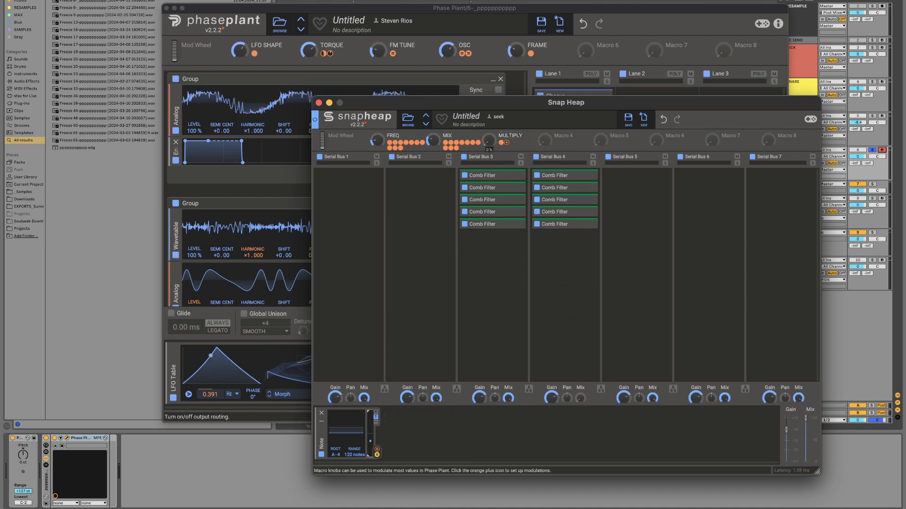
Step: Audition the MULTIPLY macro and save the Snap Heap rack as a user preset named COMBS 4
left_click_drag(489, 140, 488, 133)
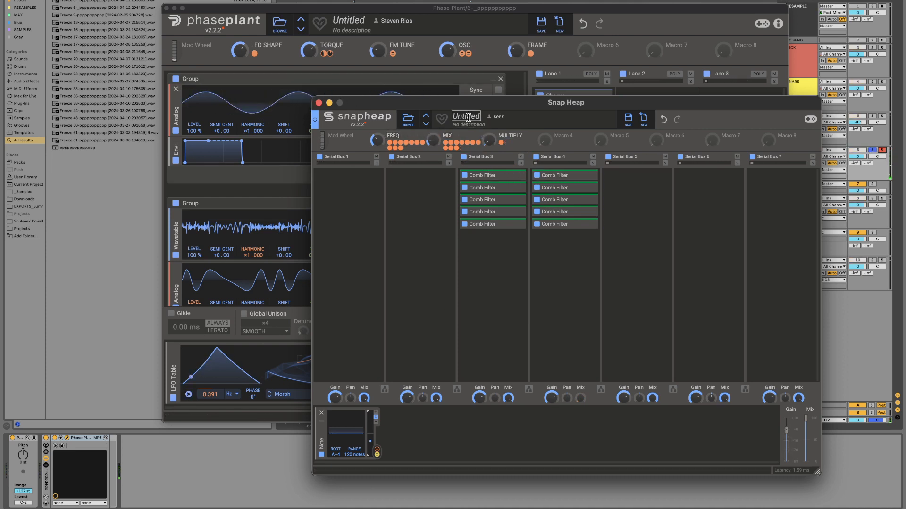
left_click(629, 123)
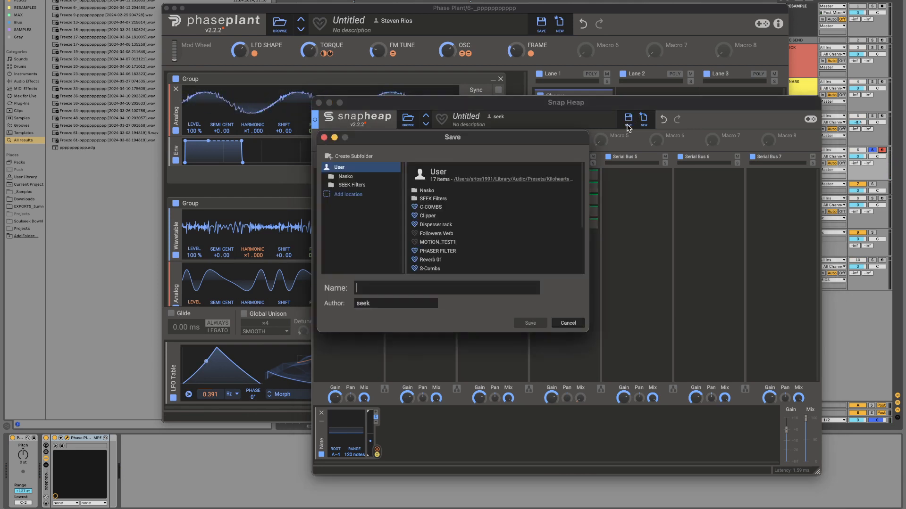
type("COMBS 4")
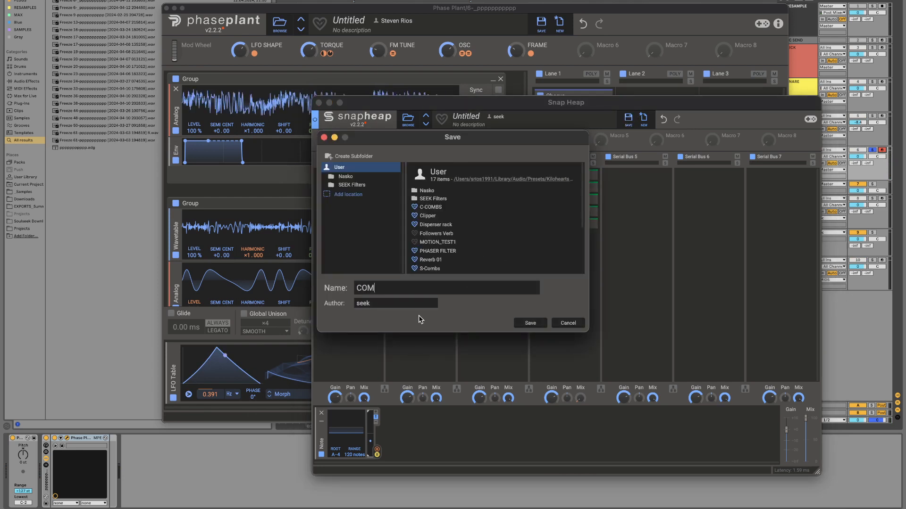
key("Return")
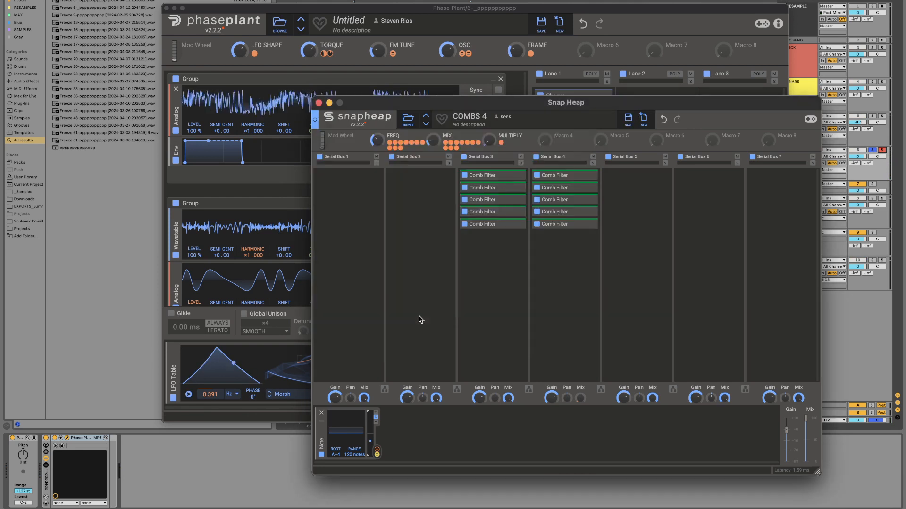
Step: Replace the Snap Heap in Lane 1 with a Multipass after the Phaser and open the Multipass editor
left_click(319, 102)
left_click(609, 141)
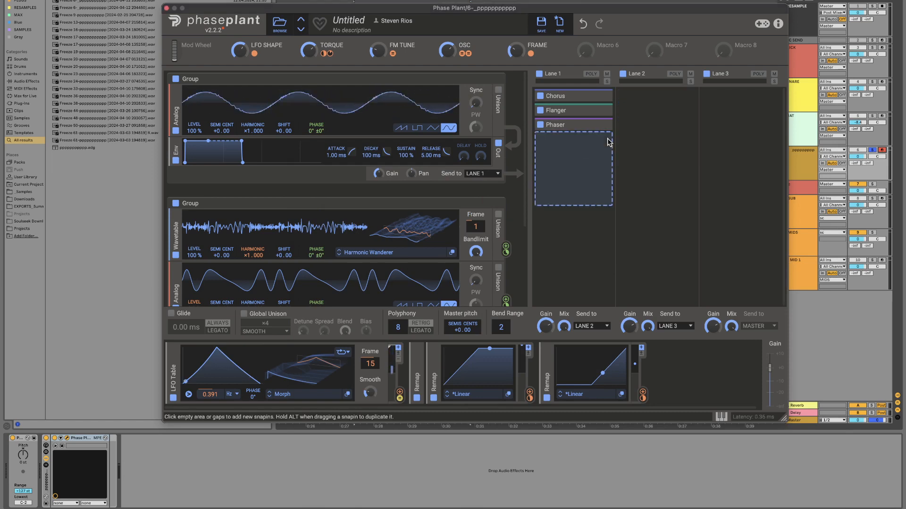
left_click(609, 142)
left_click(750, 257)
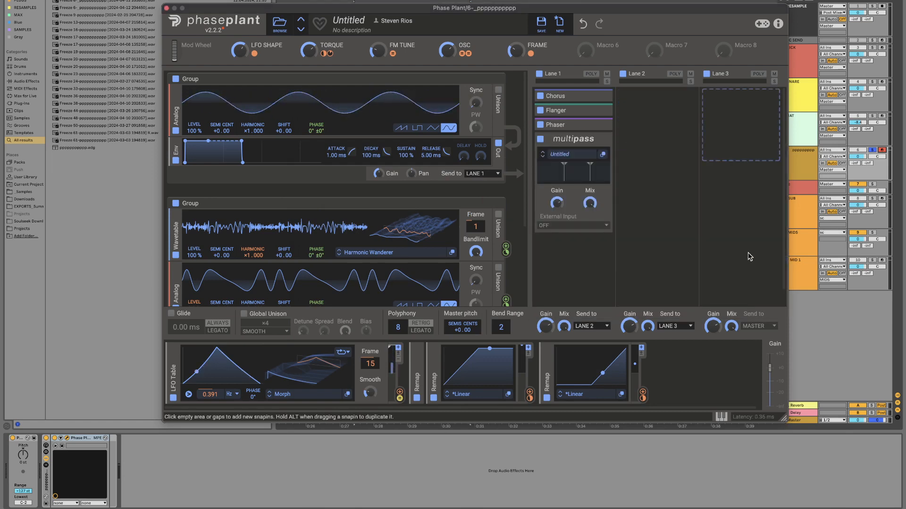
left_click(605, 154)
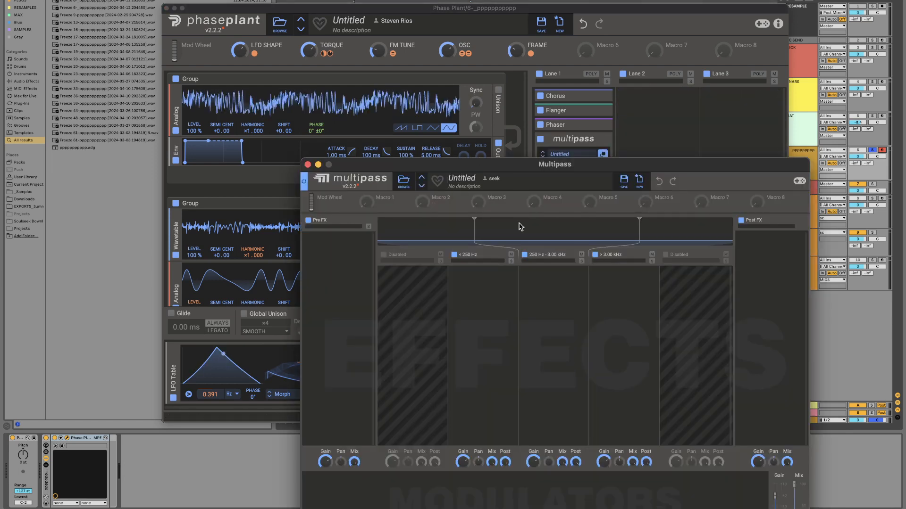
Step: Remove the Multipass band above 3.00 kHz and add a Snap Heap to the band above 250 Hz
left_click(595, 254)
left_click(560, 281)
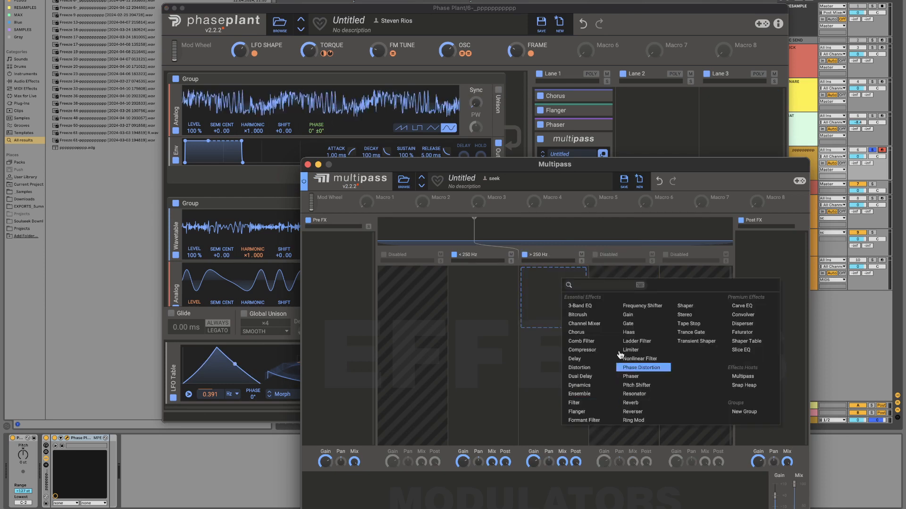
left_click(764, 387)
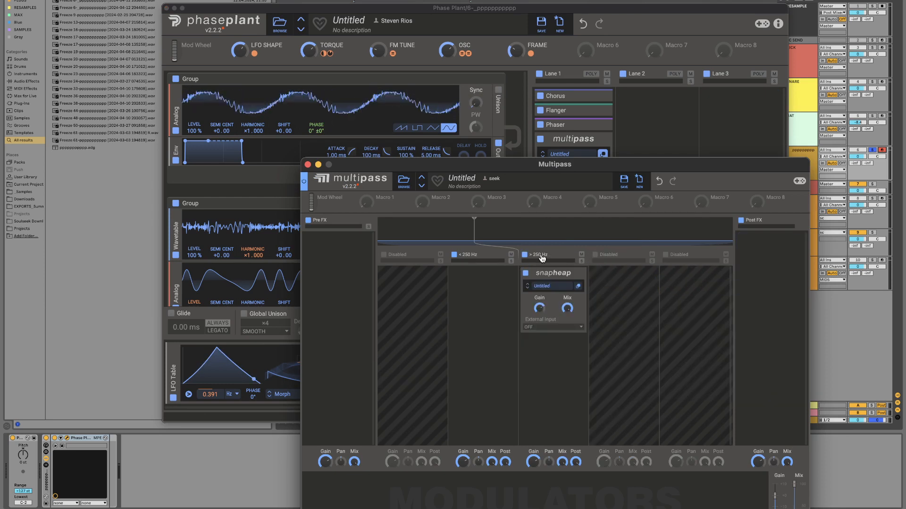
Step: Load the user preset COMBS 4 into the Snap Heap inside the Multipass
left_click(541, 288)
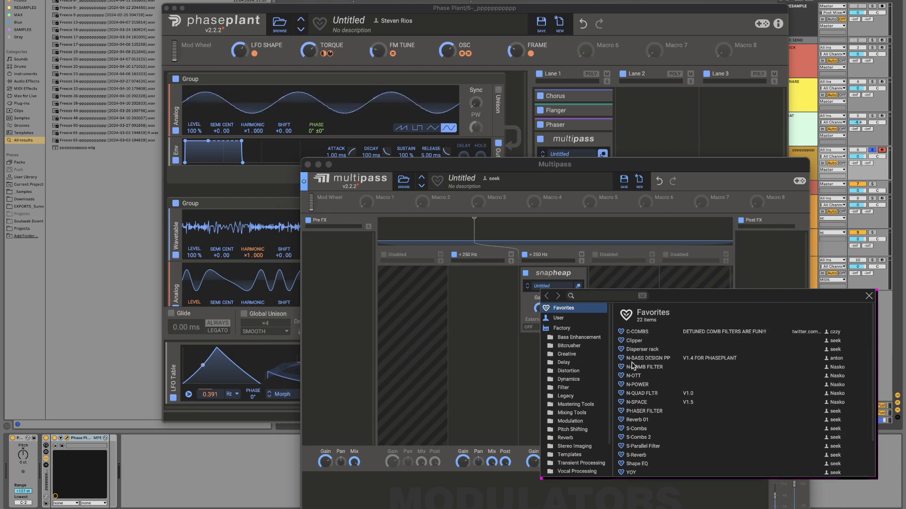
scroll(639, 455, "down", 3)
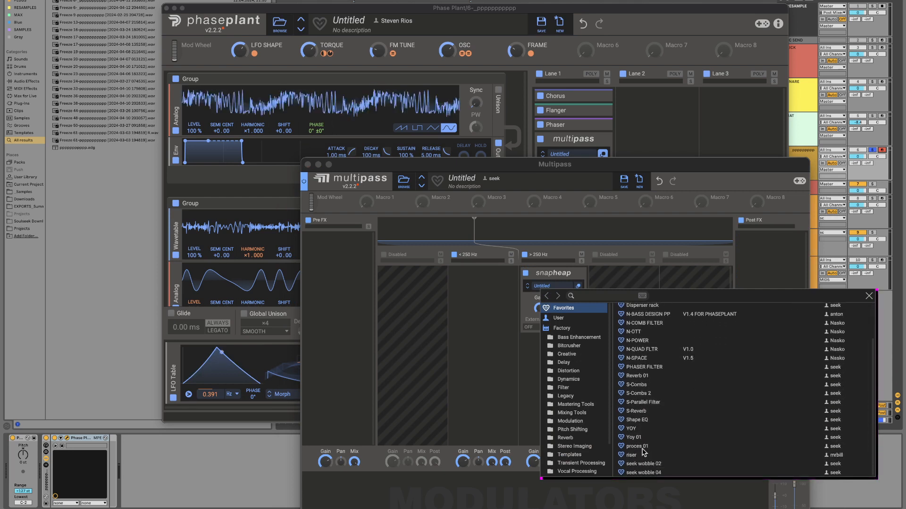
left_click(558, 319)
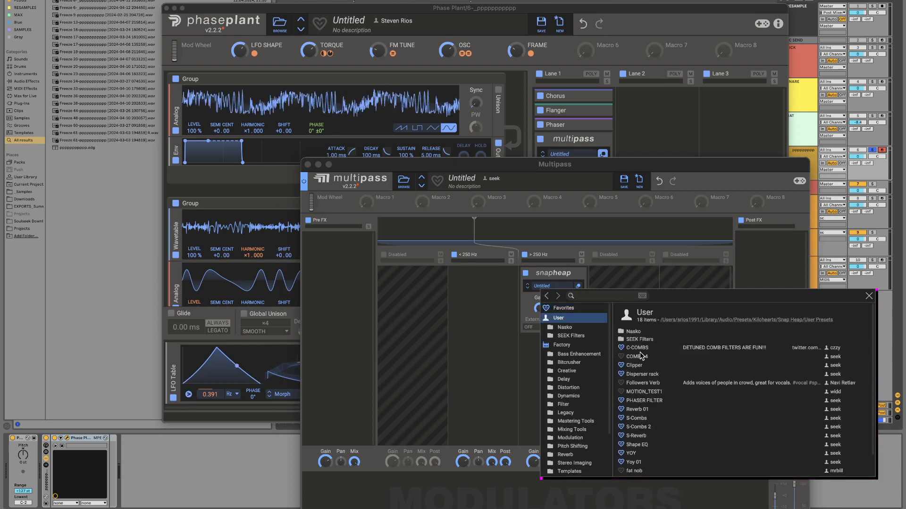
double_click(640, 354)
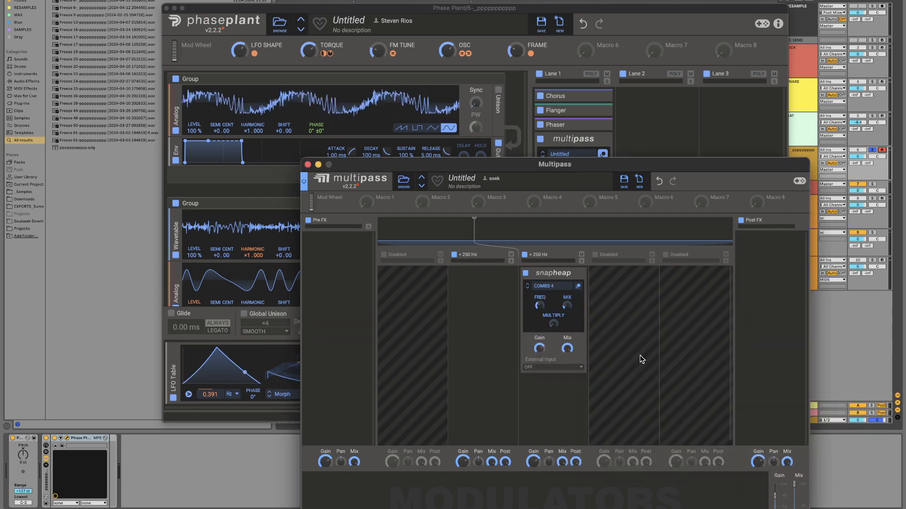
Step: Assign Multipass Macros 1, 2 and 3 to the Snap Heap's FREQ, MIX and MULTIPLY controls
left_click_drag(380, 207, 554, 322)
left_click(434, 207)
left_click(434, 204)
left_click(489, 205)
left_click(490, 205)
left_click(541, 257)
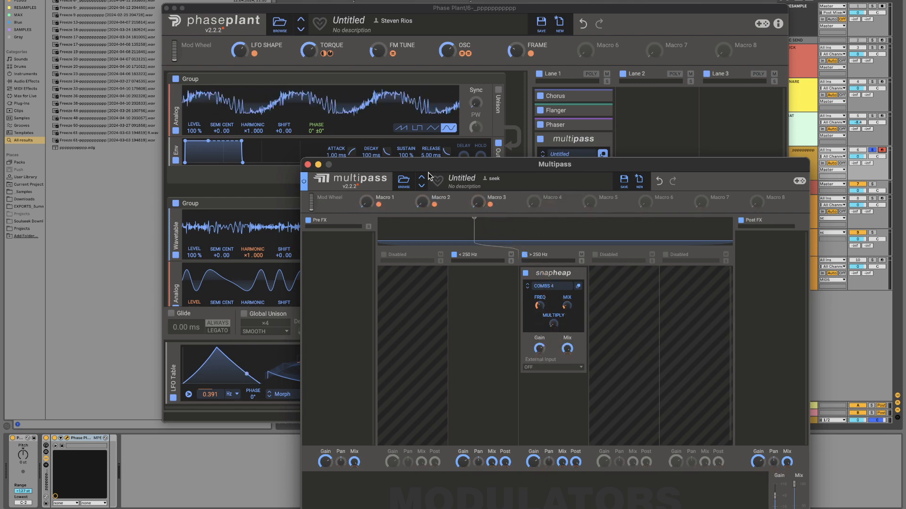
Step: Assign Multipass Macro 4 to the 250 Hz band-split frequency and rename the macro CUTOFF
left_click(545, 205)
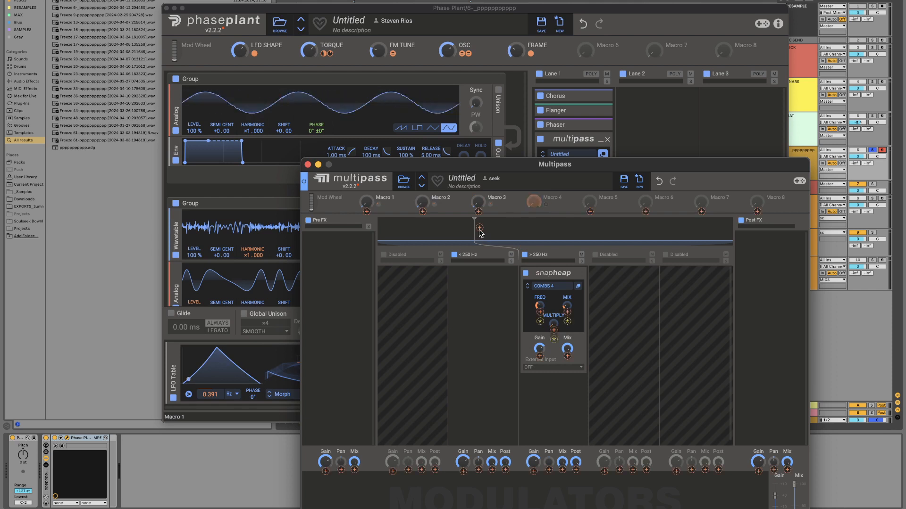
left_click_drag(479, 228, 480, 221)
double_click(557, 194)
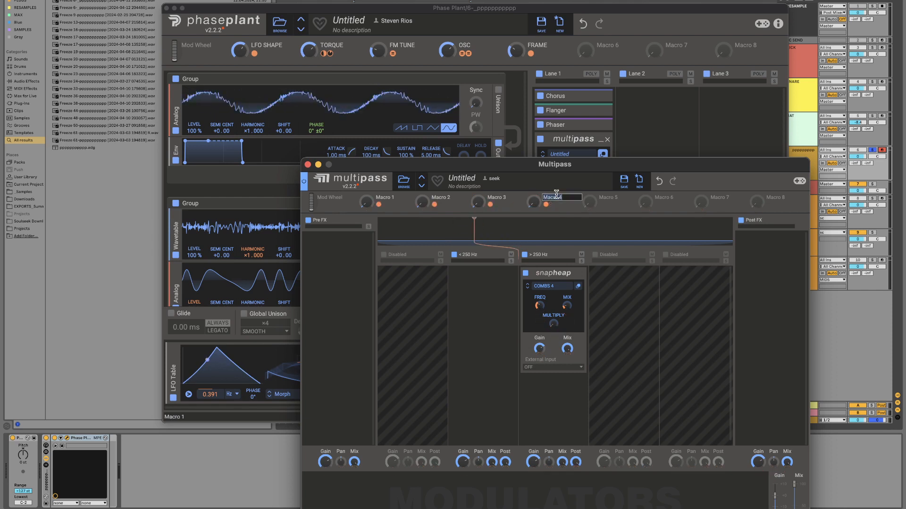
key("Return")
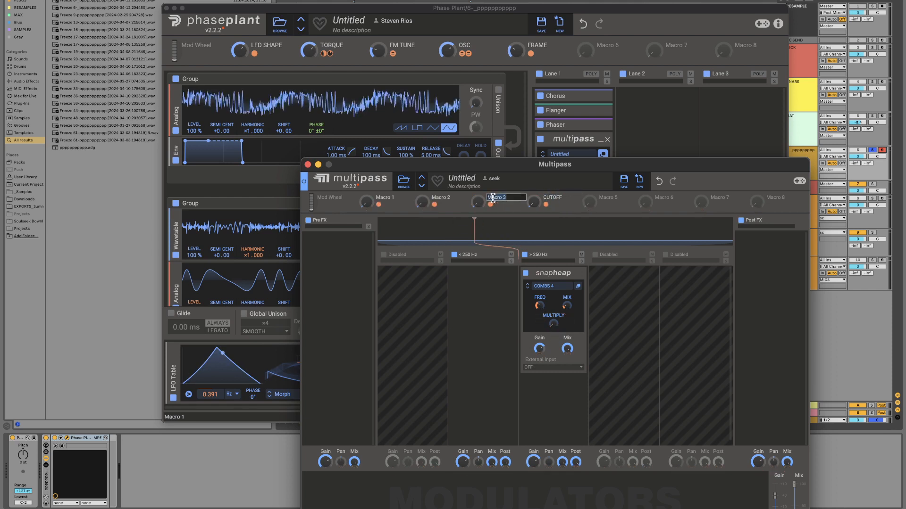
Step: Rename Multipass Macros 1 to 3 as FREQ, MXI and MULTIPLY, and close the Multipass editor
left_click(459, 206)
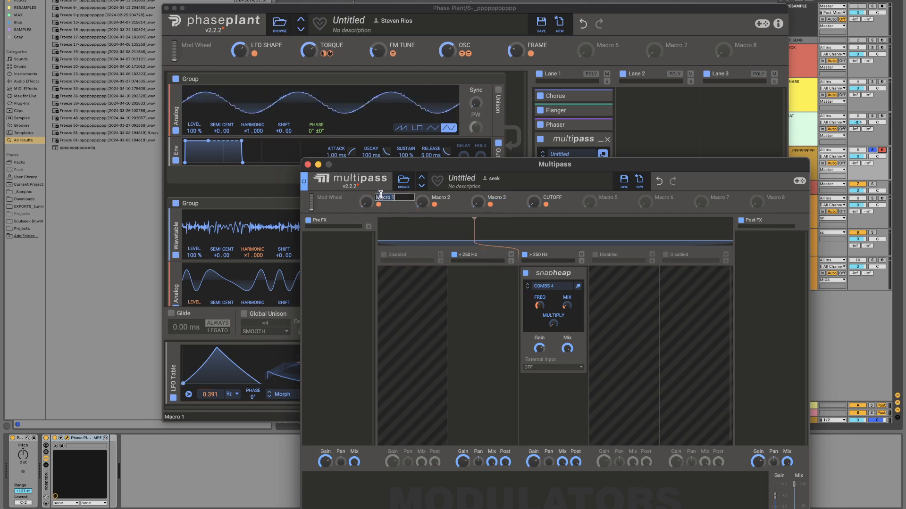
double_click(448, 198)
double_click(508, 197)
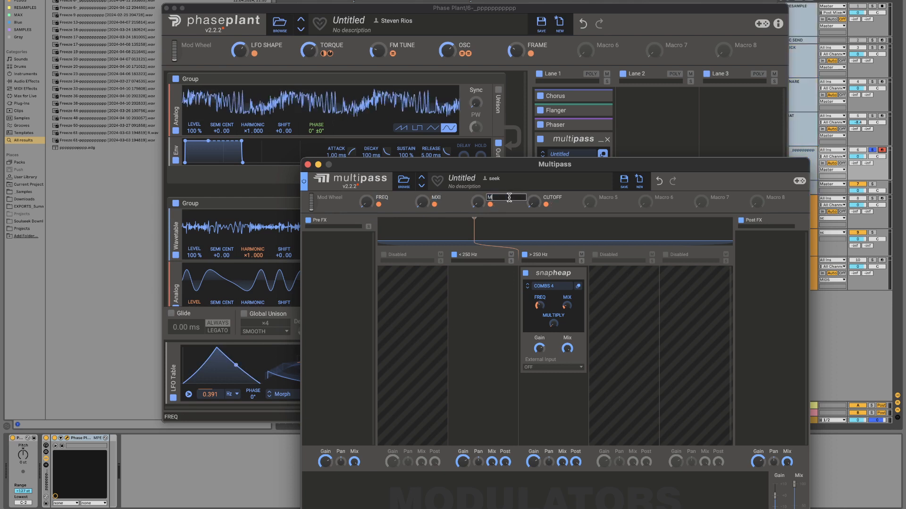
type("MULTIPLY")
key("Return")
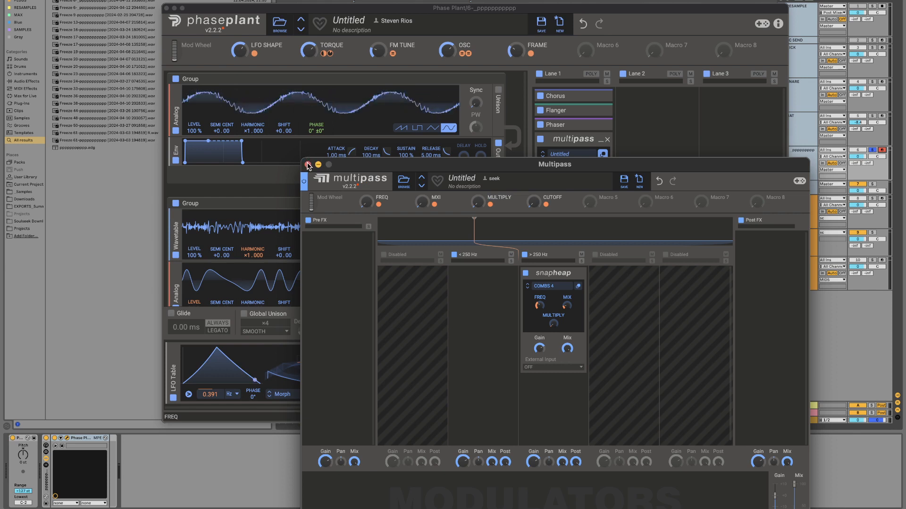
left_click(308, 164)
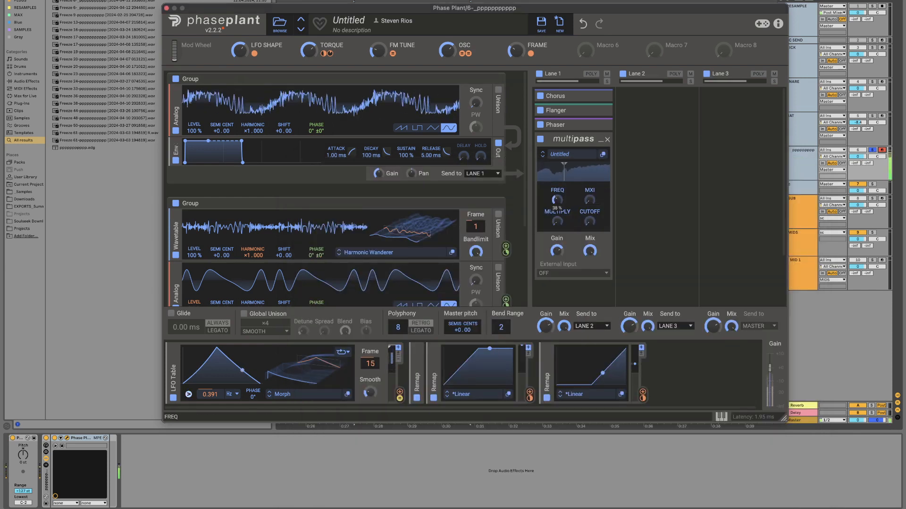
Step: Audition the Multipass in Lane 1 by adjusting its FREQ, MXI, MULTIPLY and CUTOFF macros, and minimize it
left_click_drag(589, 200, 589, 174)
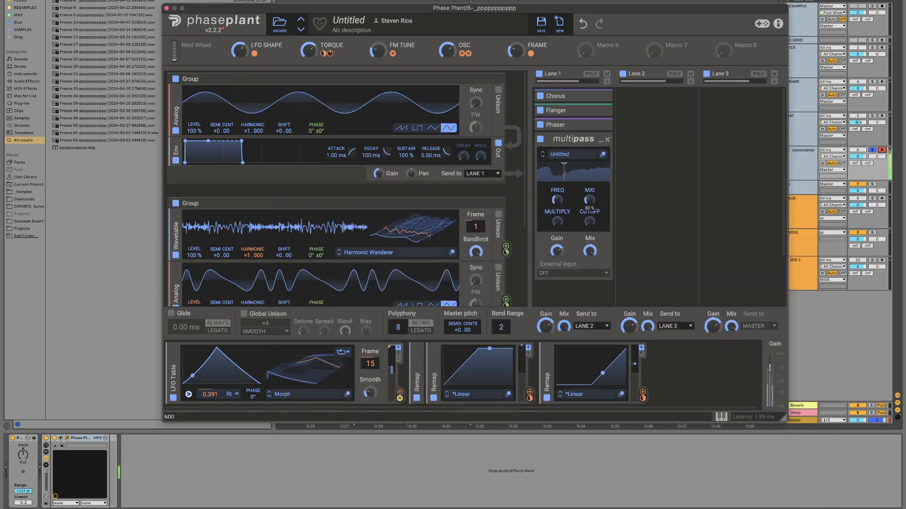
left_click_drag(557, 200, 589, 216)
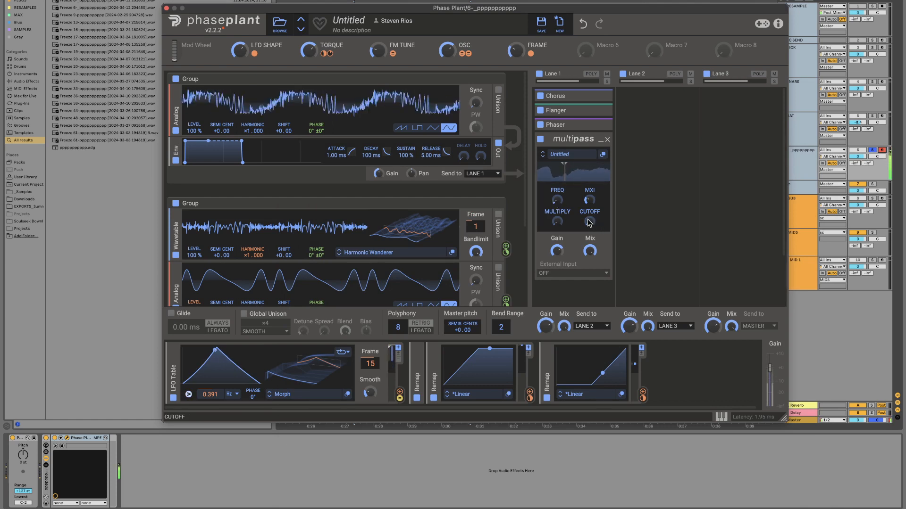
left_click_drag(558, 209, 557, 222)
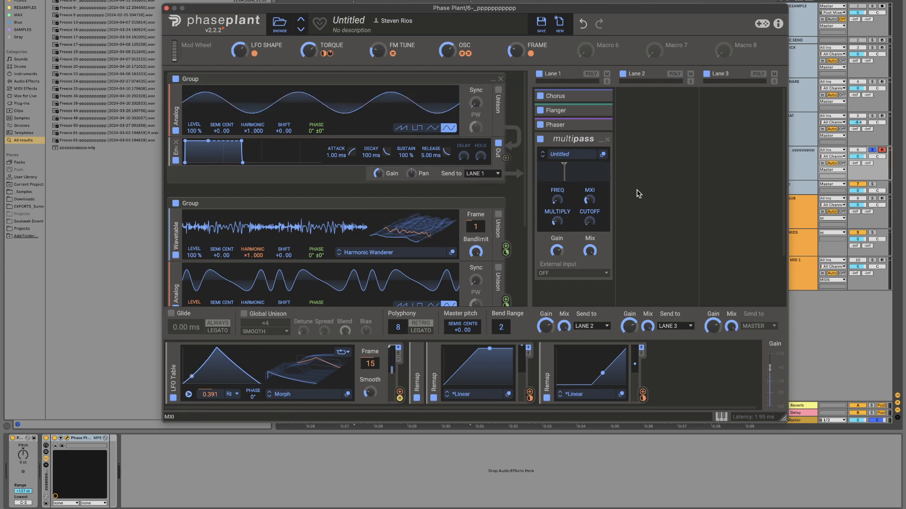
left_click(600, 145)
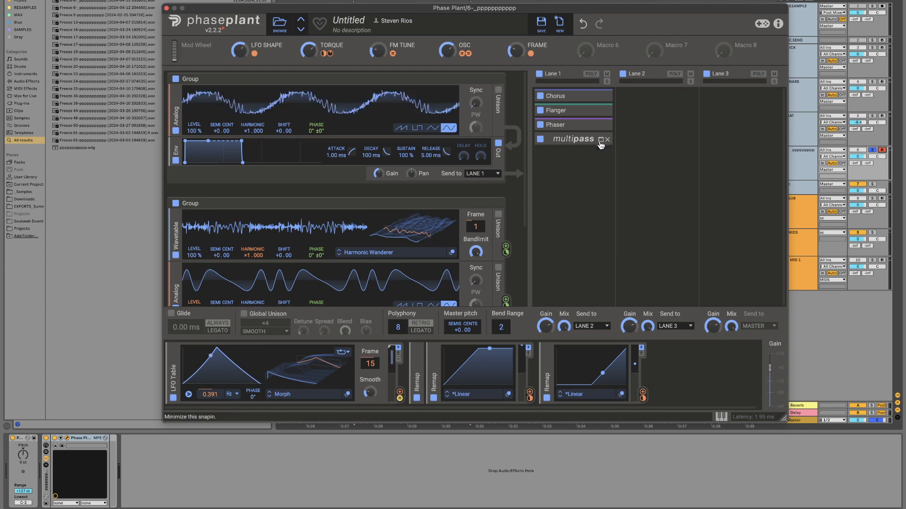
left_click(661, 113)
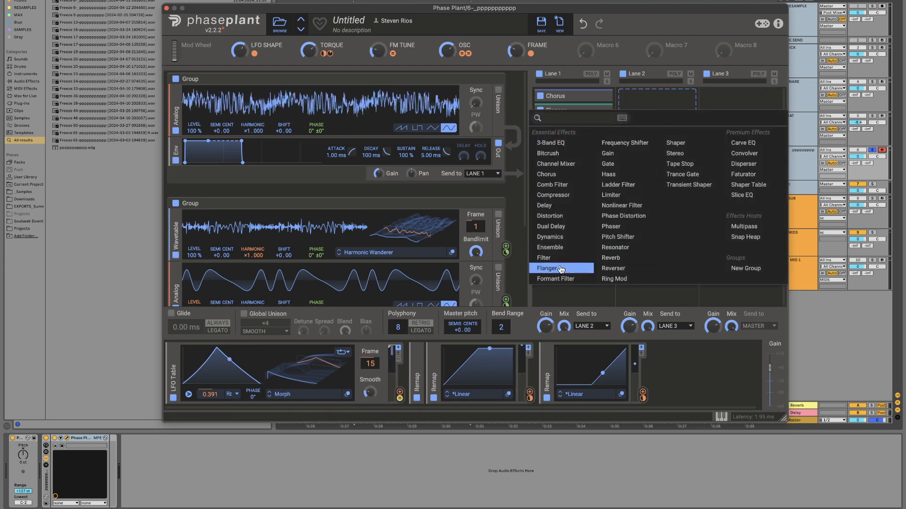
left_click(571, 217)
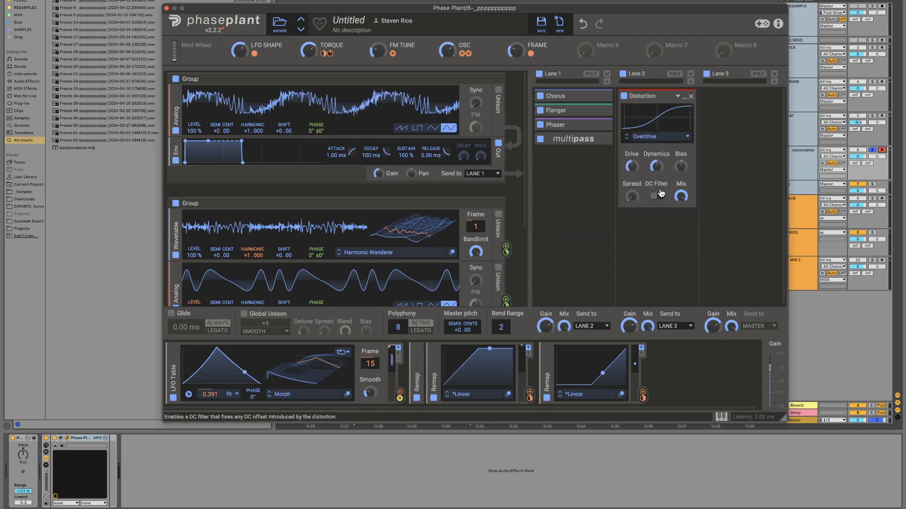
left_click(690, 97)
Step: Add a Shaper to Lane 2 with a new node mid-curve, and bypass the Multipass in Lane 1
left_click(658, 100)
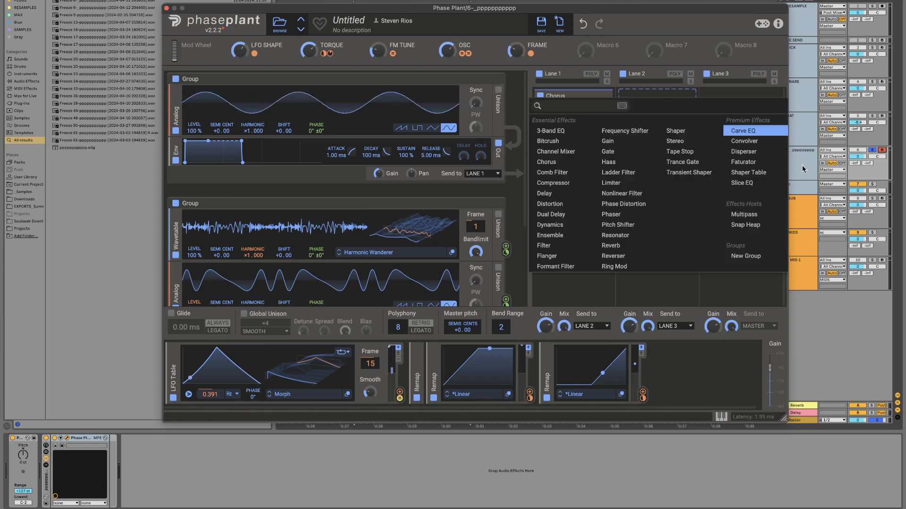
left_click(671, 125)
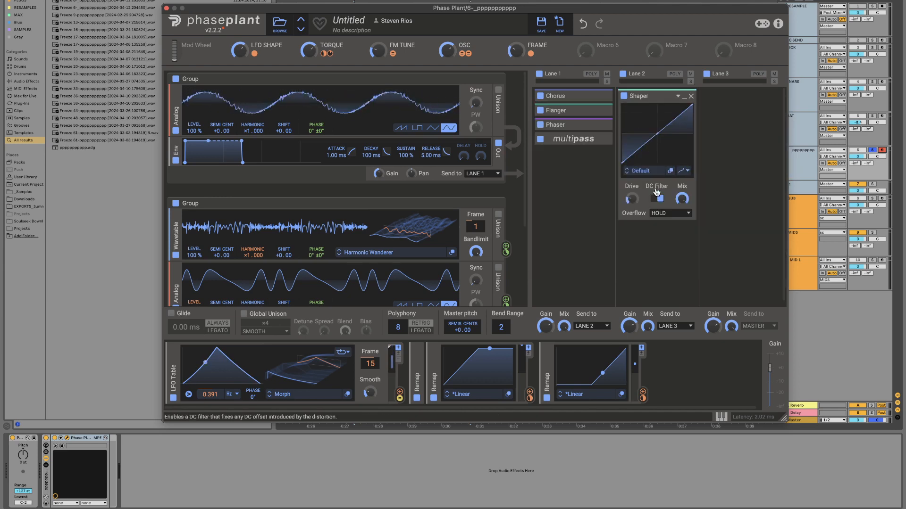
double_click(656, 135)
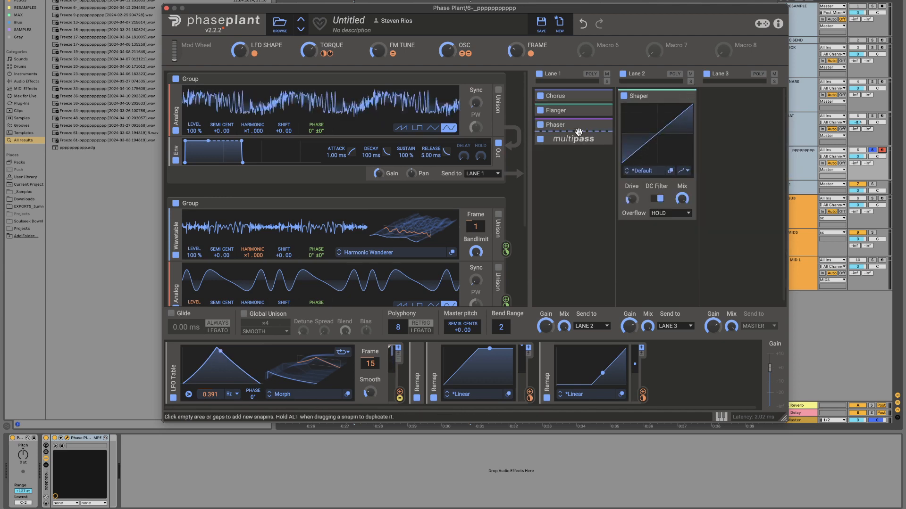
left_click(540, 140)
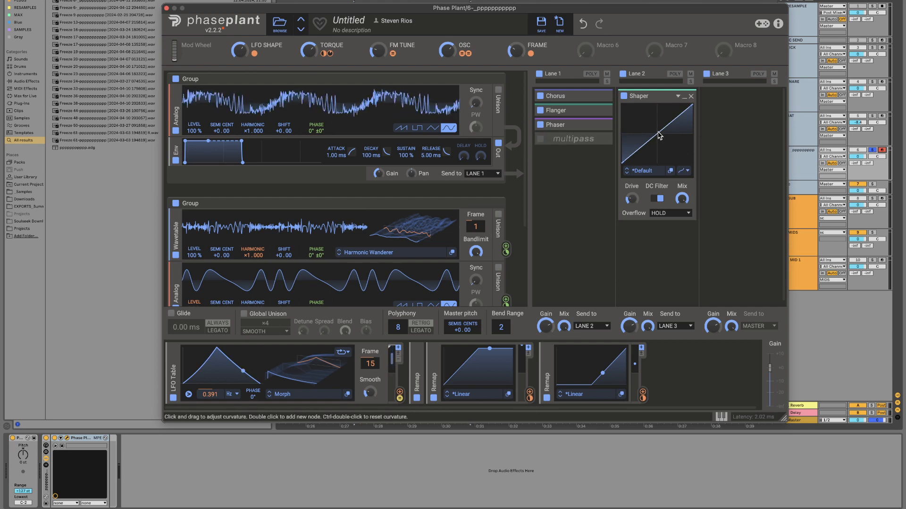
Step: Raise the Shaper's middle node to bow the curve upward, disable its DC filter, tweak the drive and minimize it
mouse_move(659, 136)
left_mouse_down()
mouse_move(652, 122)
mouse_move(638, 152)
mouse_move(670, 111)
mouse_move(653, 120)
left_mouse_up()
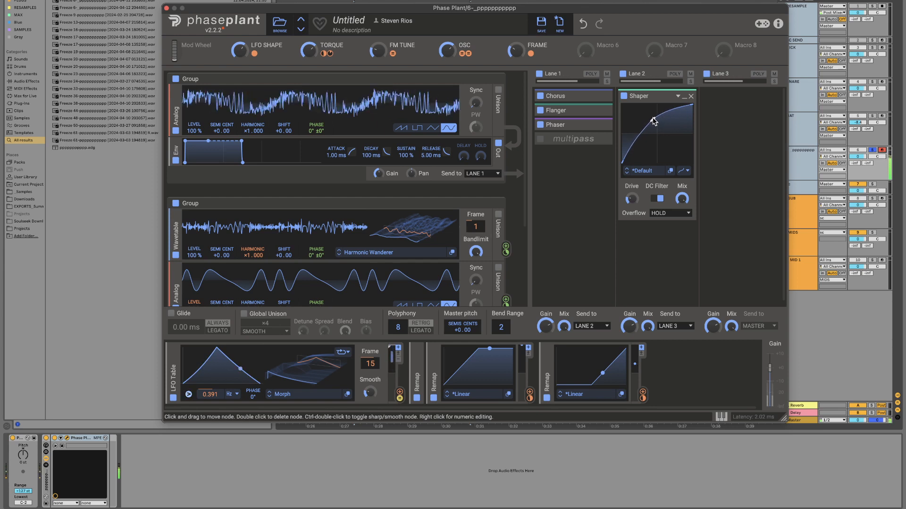
left_click(659, 198)
left_click_drag(631, 199, 631, 197)
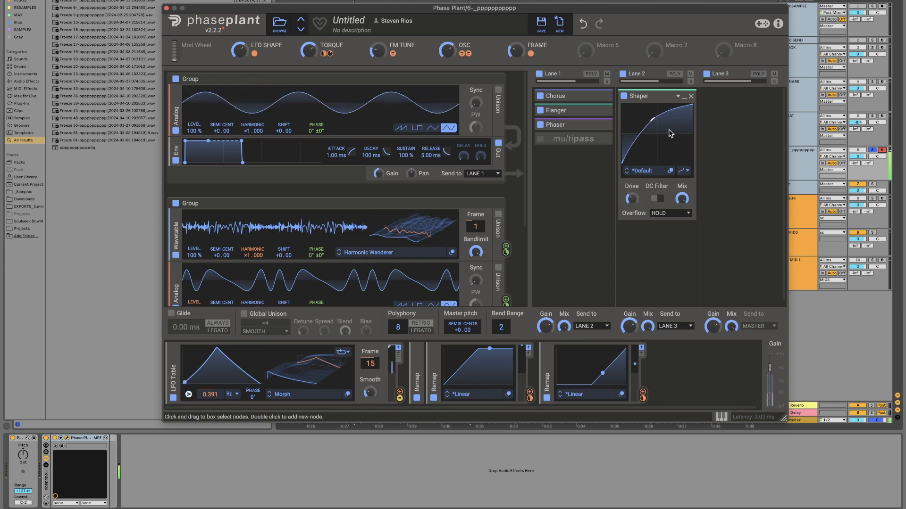
left_click(684, 96)
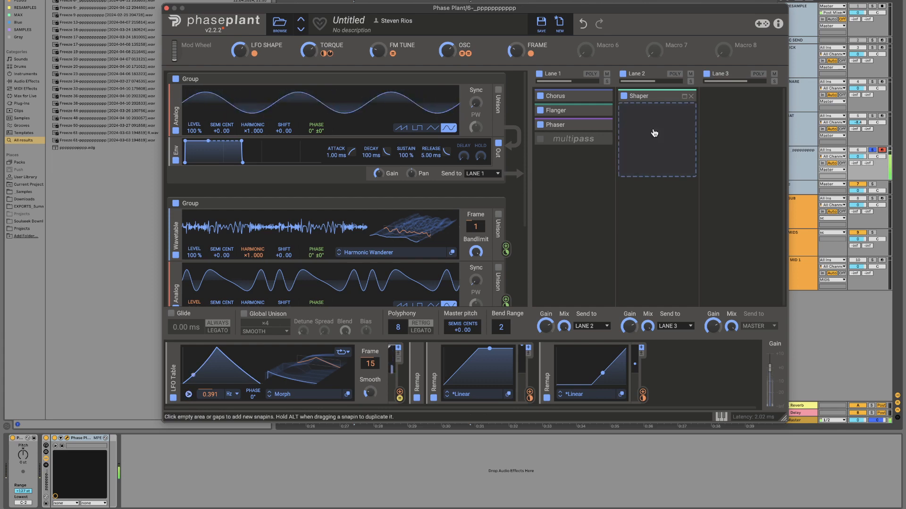
left_click(666, 108)
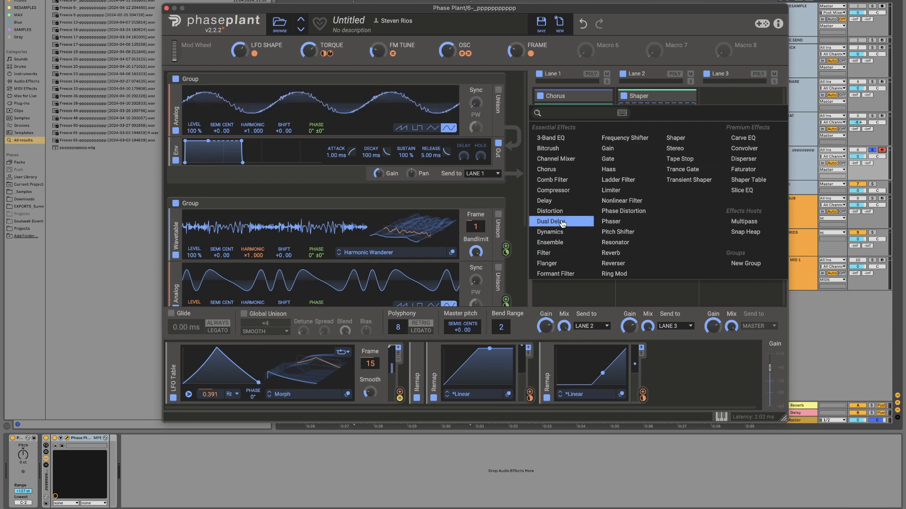
left_click(755, 163)
left_click(691, 111)
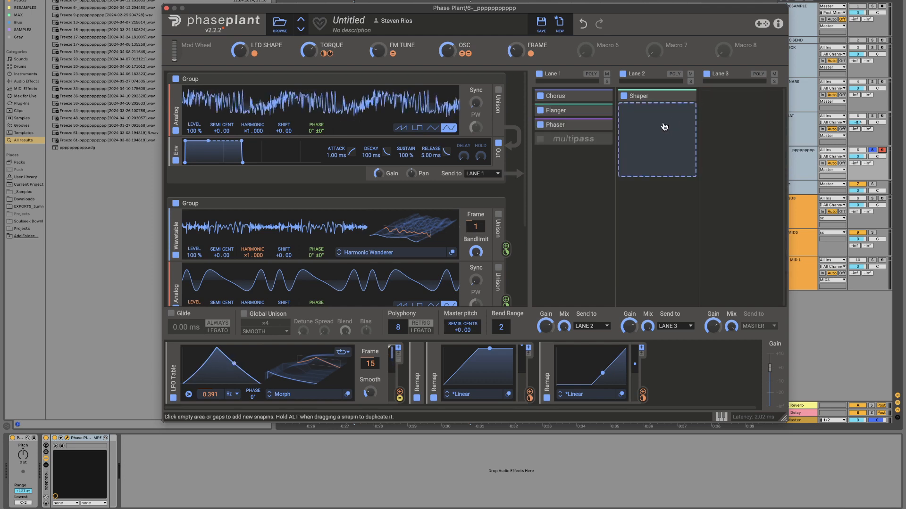
Step: Add a Snap Heap below the Shaper in Lane 2 and insert a Disperser in its Serial Bus 3
left_click(659, 126)
left_click(776, 253)
left_click(687, 125)
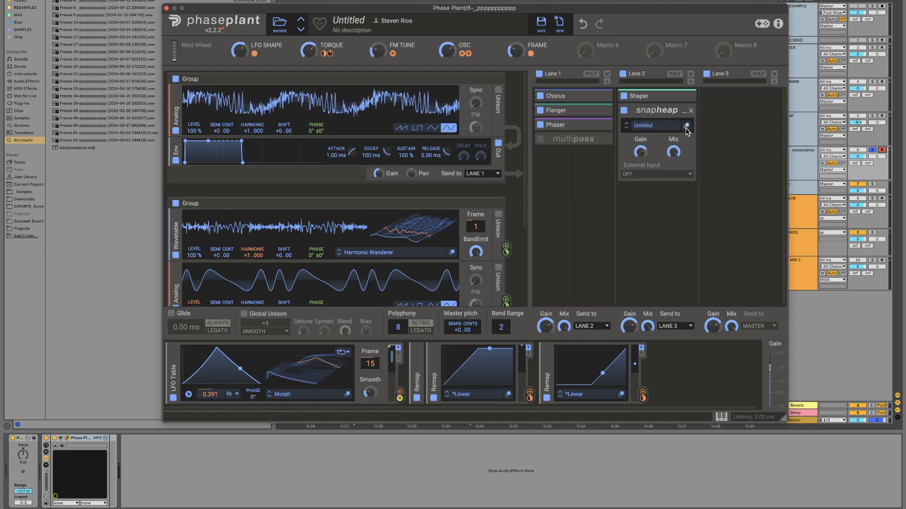
left_click(477, 214)
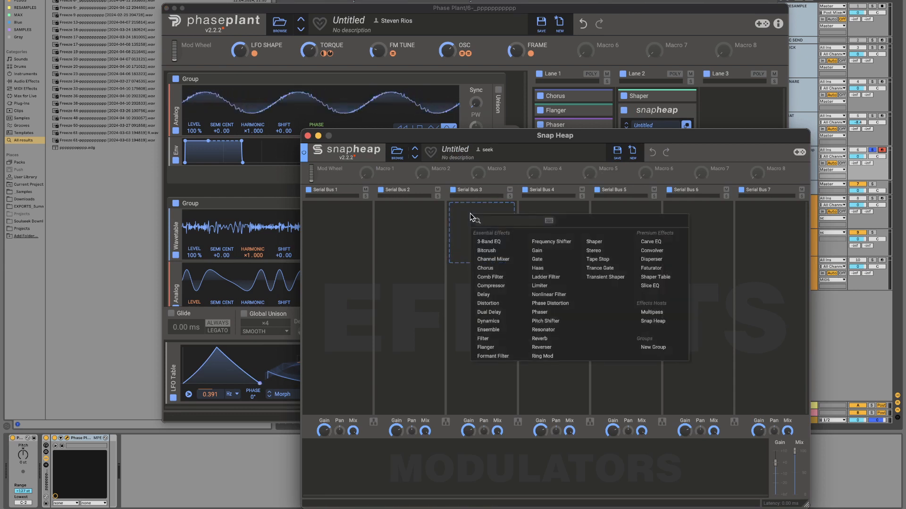
left_click(660, 259)
Step: Assign Snap Heap's Macro 1 to the Disperser's frequency and rename the macro FREQ
left_click_drag(379, 176, 477, 246)
left_click(481, 250)
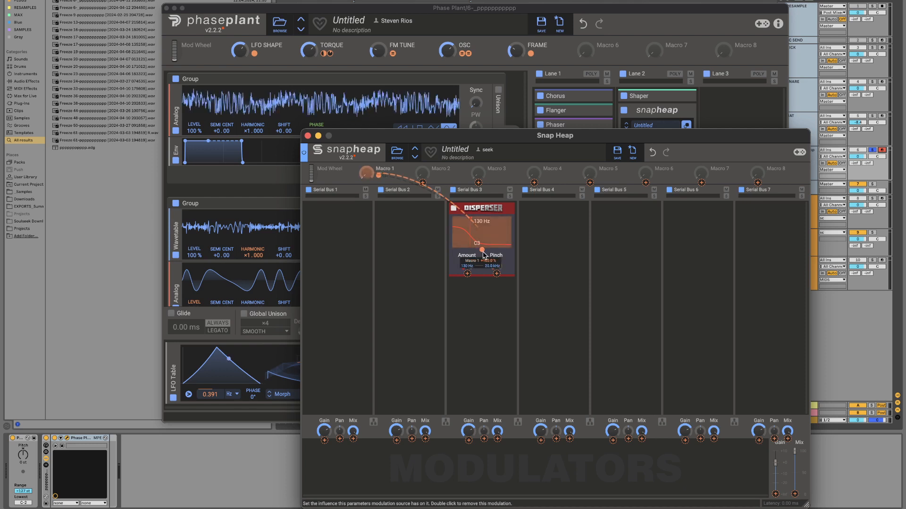
double_click(381, 171)
type("FR")
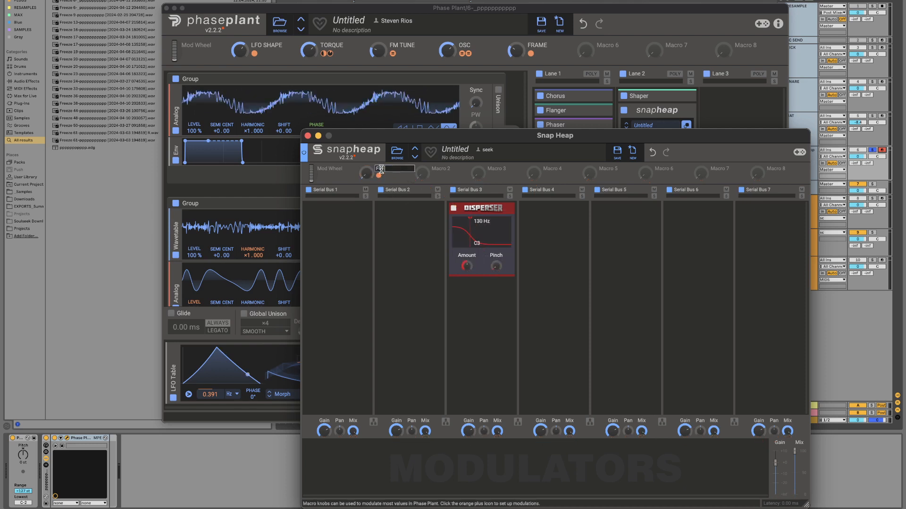
type("EQ")
key("Return")
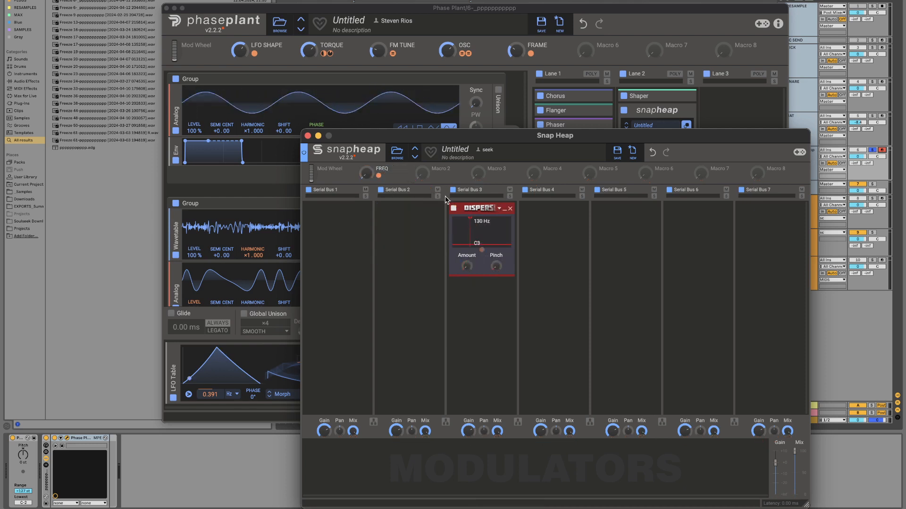
Step: Assign Macro 2 to the Disperser's Amount and Macro 3 to its Pinch, and rename the macros AMOUNT and PINCH
left_click_drag(435, 176, 466, 266)
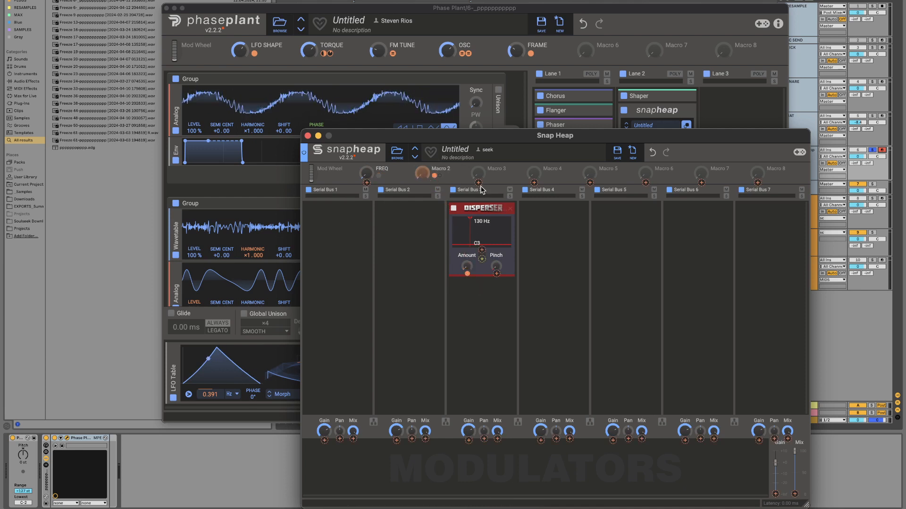
left_click_drag(491, 176, 496, 266)
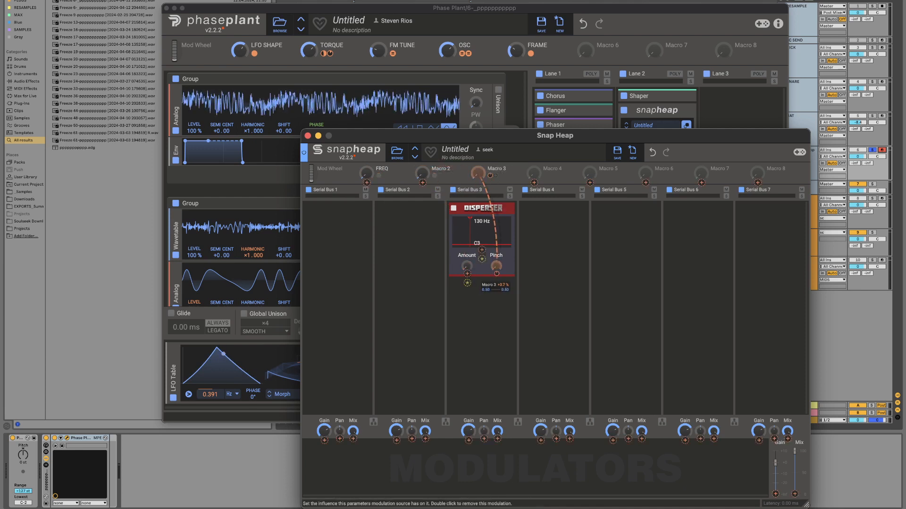
double_click(500, 168)
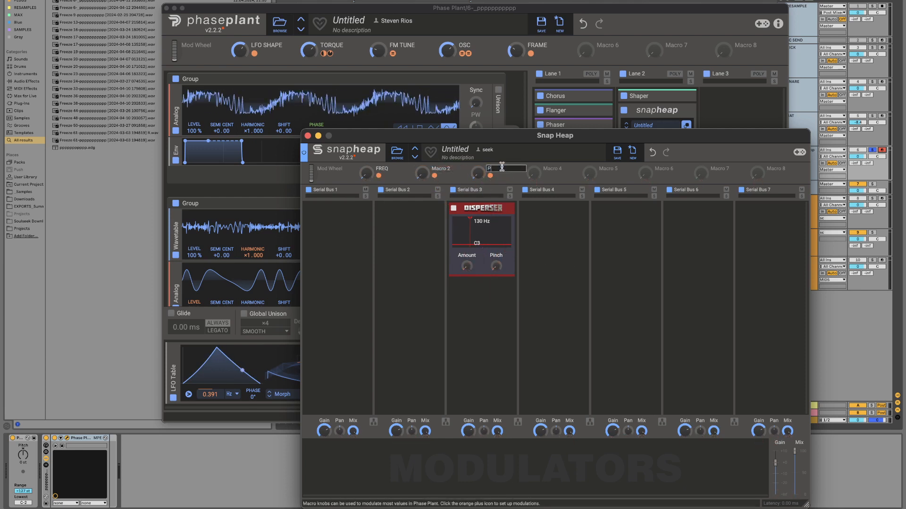
double_click(444, 168)
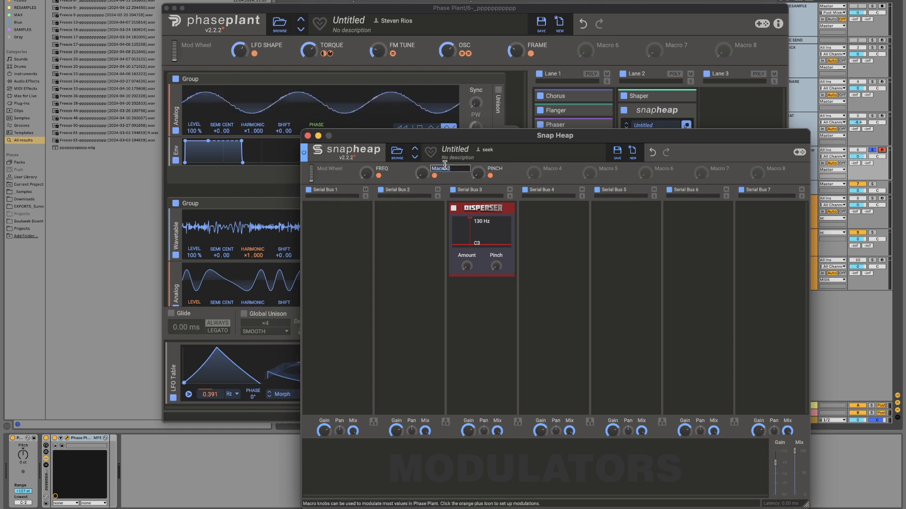
key("Return")
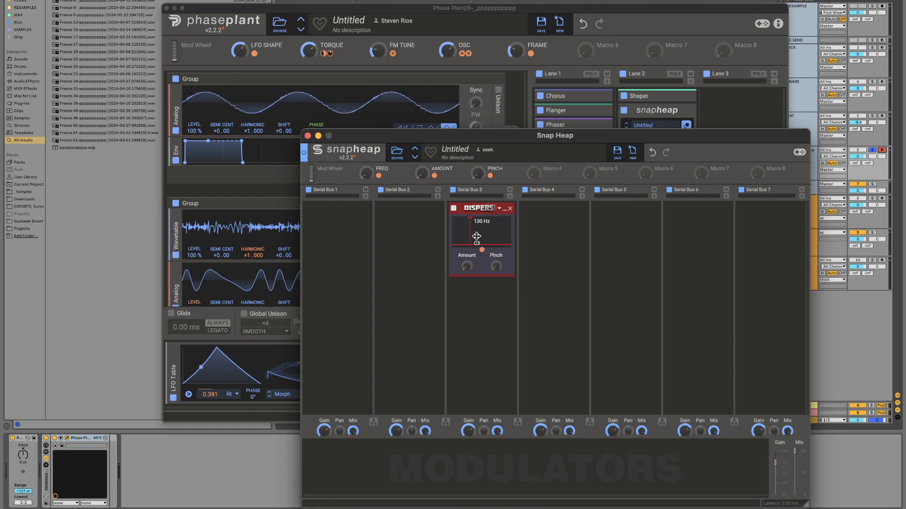
Step: Minimize the Disperser and duplicate it into a stack of four in Serial Bus 3
left_click(505, 209)
key("super+d")
Step: Copy the Disperser to Serial Bus 4 and keep duplicating until Serial Buses 3 and 4 hold eight Dispersers each
key("super+d")
key("super+d")
key("super+d")
key("super+d")
key("super+d")
key("super+d")
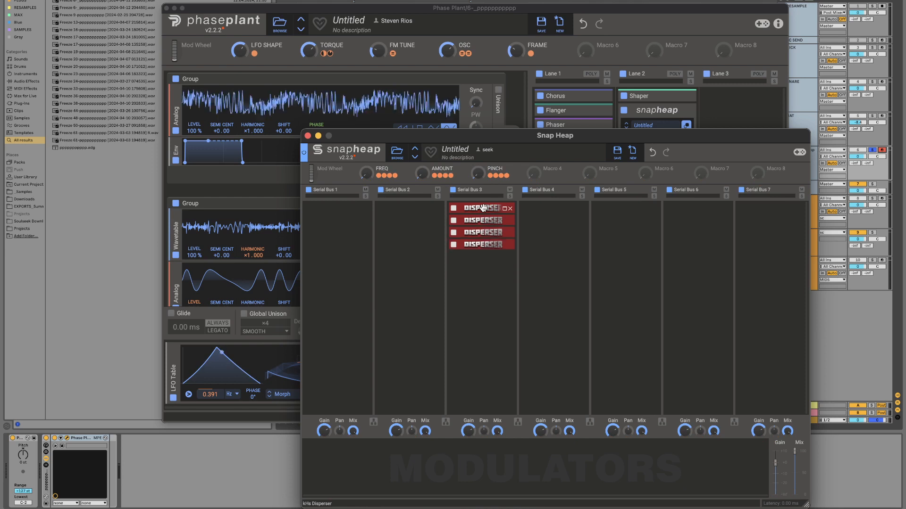
left_click_drag(474, 206, 552, 208)
key("super+d")
key("super+d")
key("super+d")
key("super+d")
key("super+d")
key("super+d")
key("super+d")
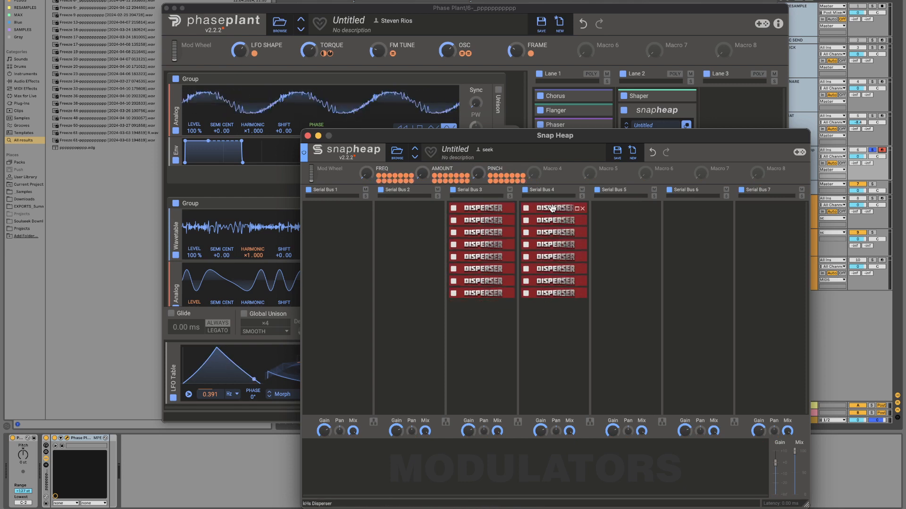
Step: Turn down Serial Bus 4's Mix, assign Macro 4 to it, rename the macro MULTIPLY, and close the Snap Heap editor
left_click_drag(534, 480, 569, 431)
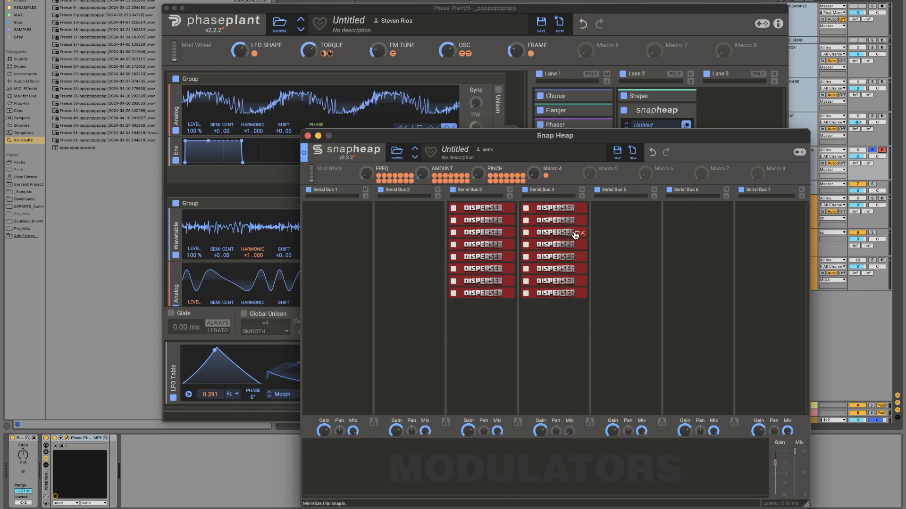
double_click(552, 169)
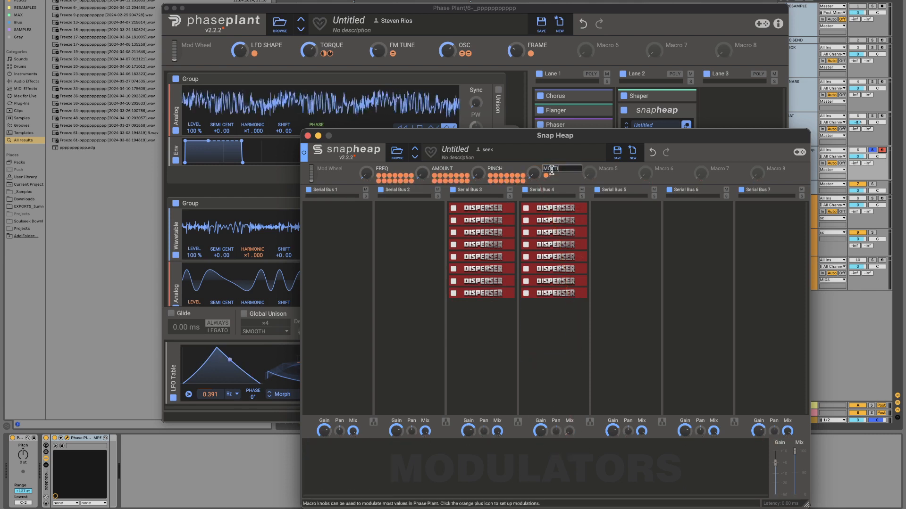
type("MULTIPLY")
key("Return")
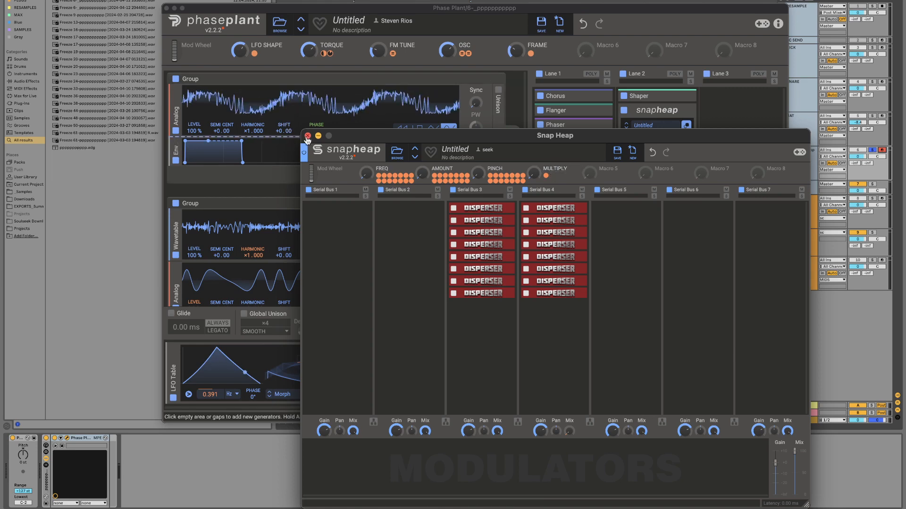
left_click(308, 136)
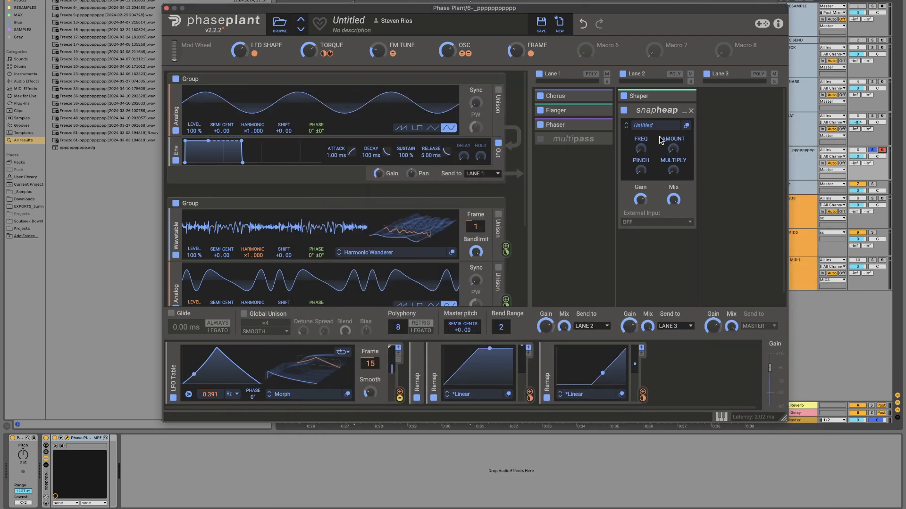
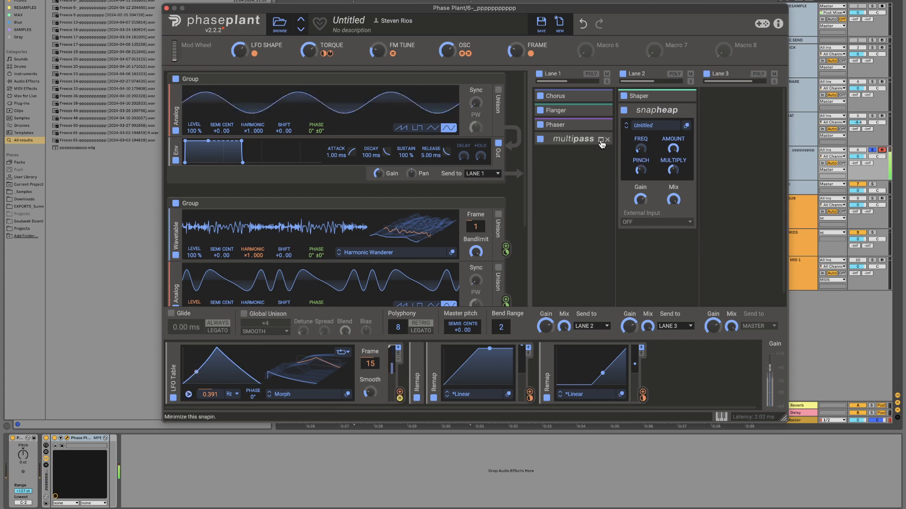
Step: Expand the Multipass, then adjust its FREQ, set LFO SHAPE to 60% and TORQUE to 75%, and set the Snap Heap's FREQ to about 25%
left_click(601, 139)
left_click_drag(588, 201, 557, 193)
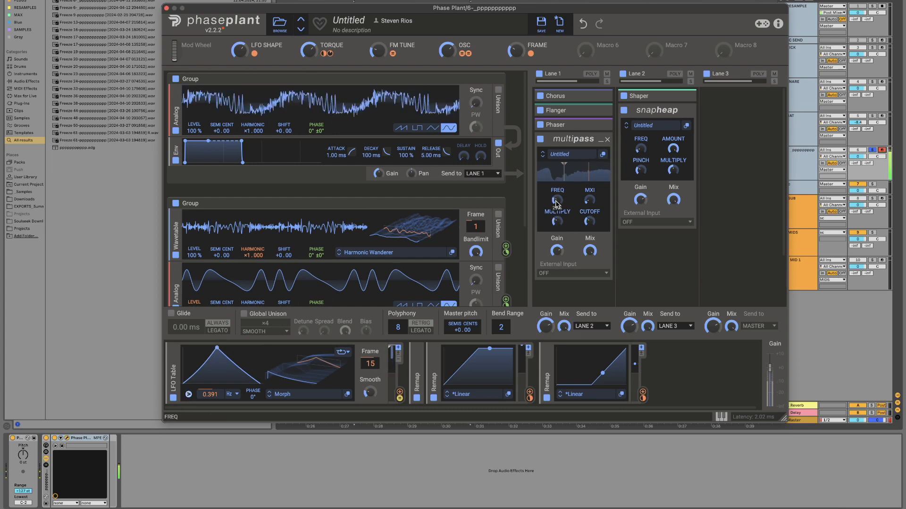
left_click_drag(240, 50, 239, 45)
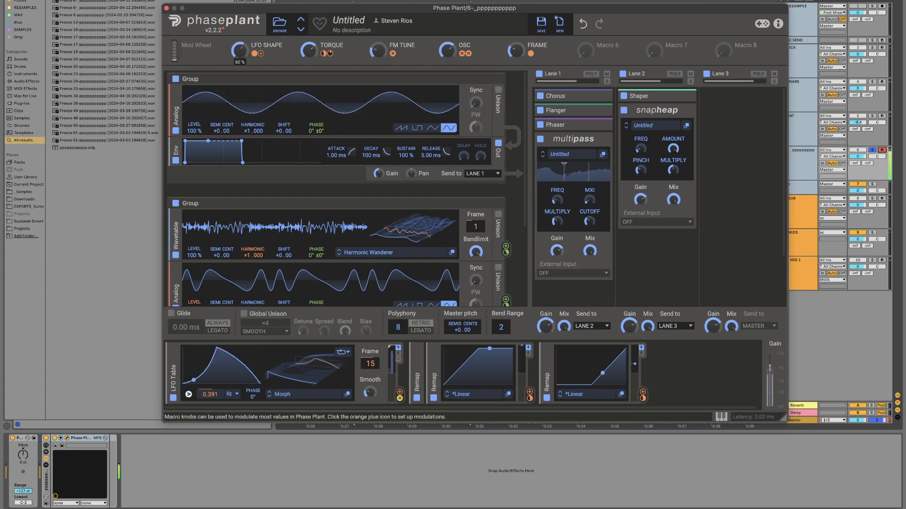
left_click_drag(309, 50, 309, 46)
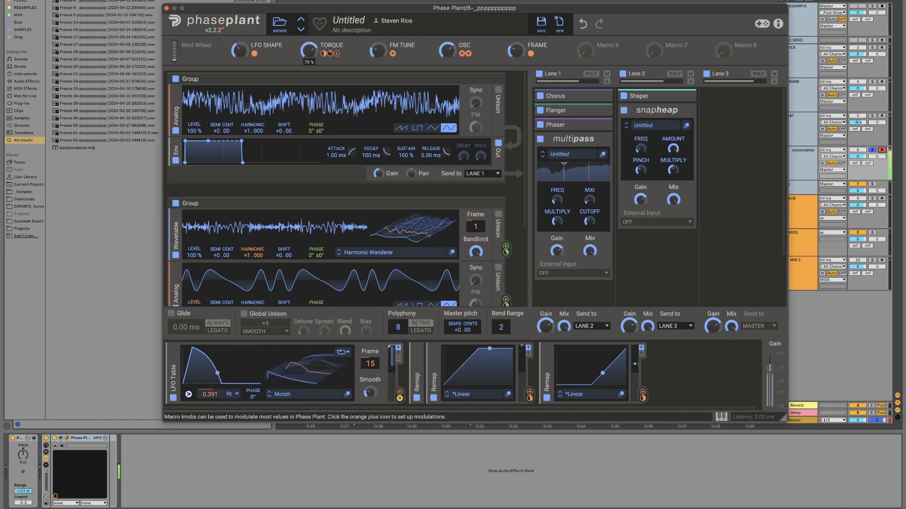
left_click_drag(640, 148, 641, 147)
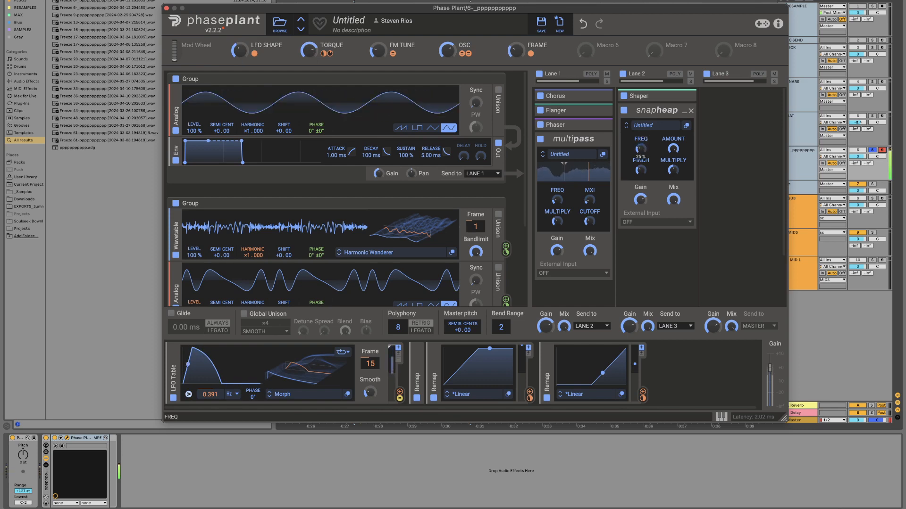
left_click_drag(641, 148, 641, 148)
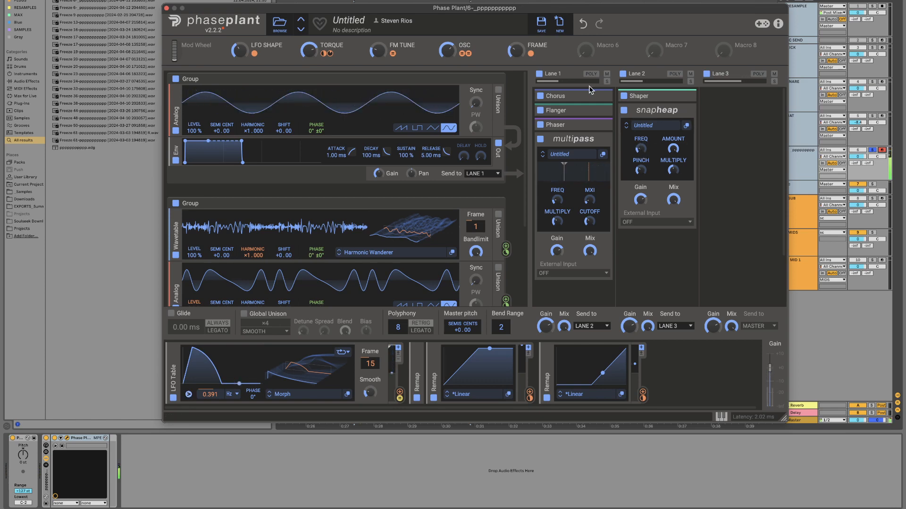
Step: Collapse both existing generator groups and add a new Analog oscillator in a group beneath them
left_click(491, 203)
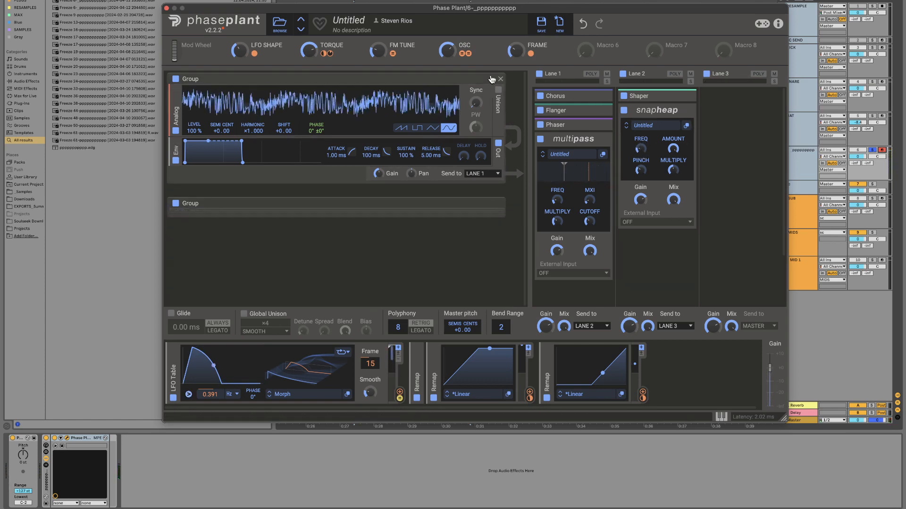
left_click(491, 78)
left_click(326, 166)
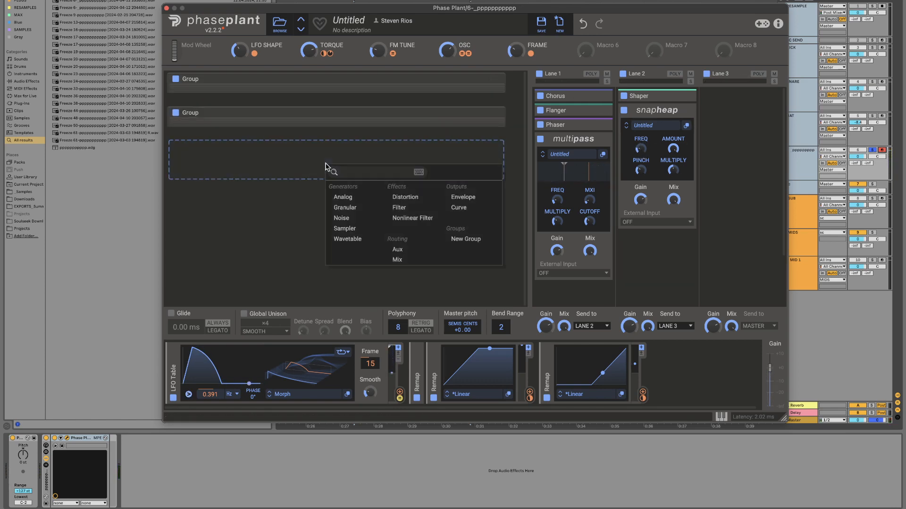
left_click(345, 198)
Step: Route the new Analog oscillator group to Lane 3 and switch its waveform to sine
left_click(486, 243)
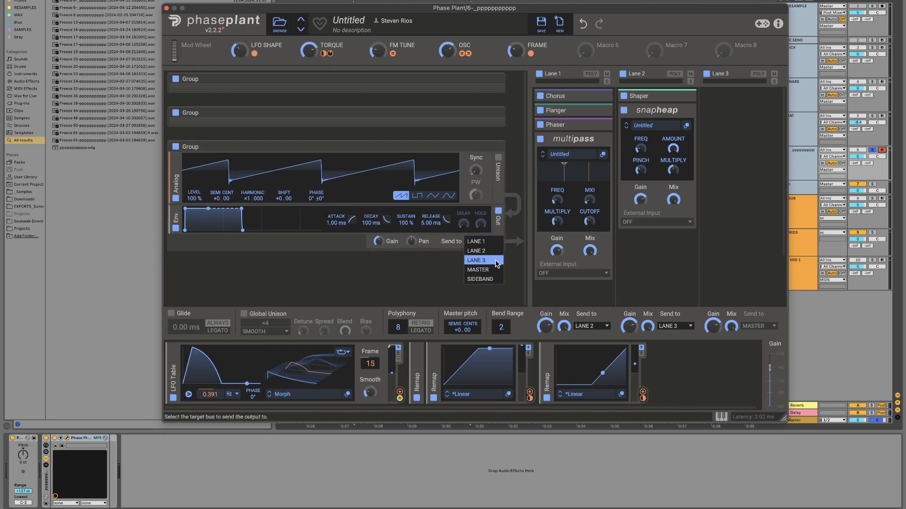
left_click(483, 262)
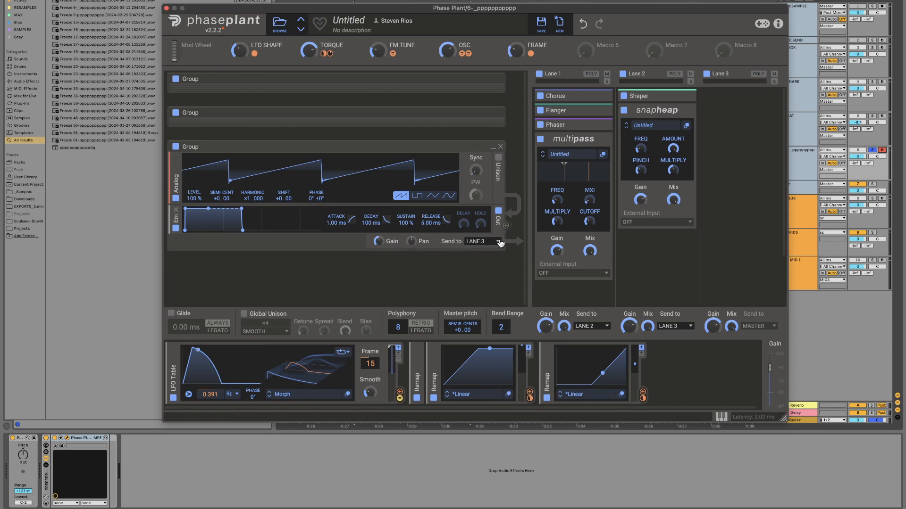
left_click(450, 195)
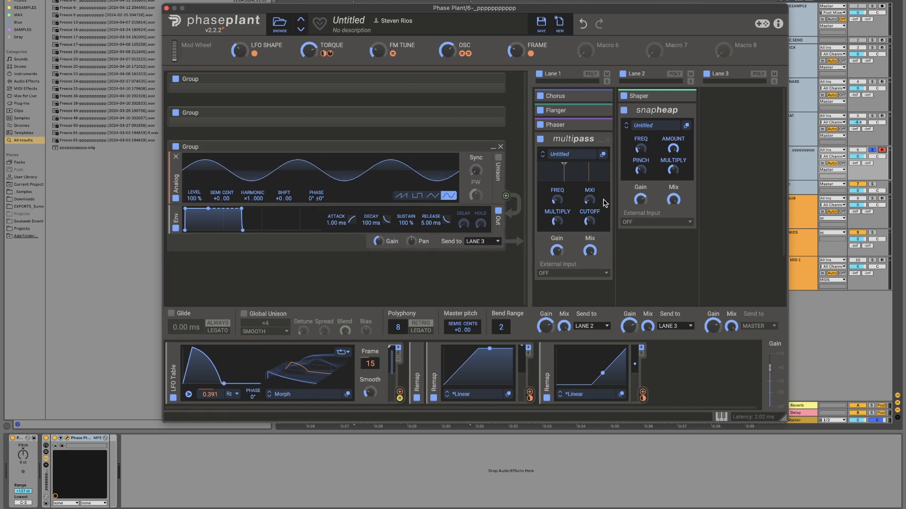
Step: Send Lane 2's output to Master and add a Distortion to Lane 3 with its Drive at about 9.87 dB
left_click(676, 326)
left_click(678, 337)
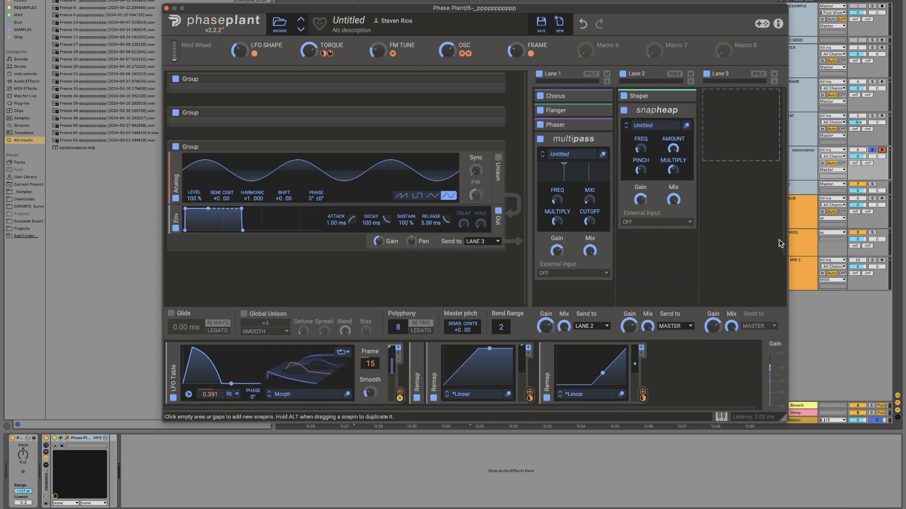
left_click(647, 75)
left_click(645, 74)
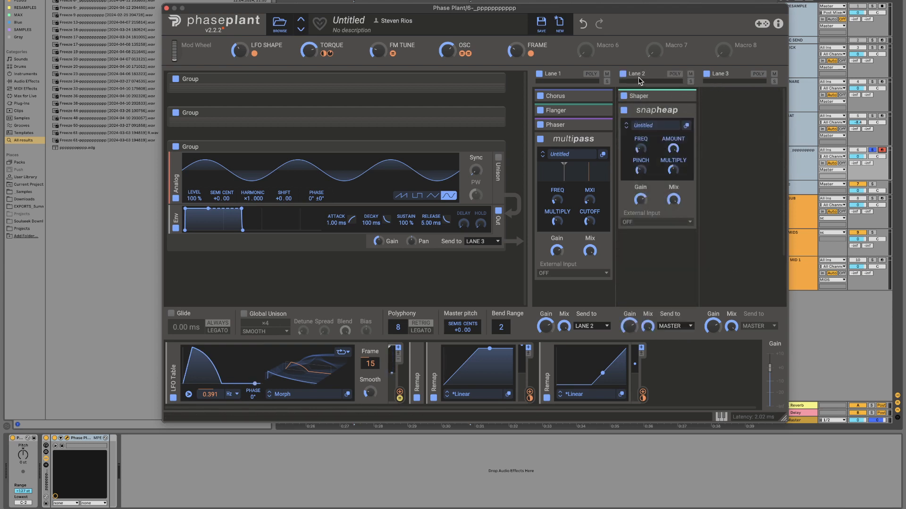
left_click(744, 129)
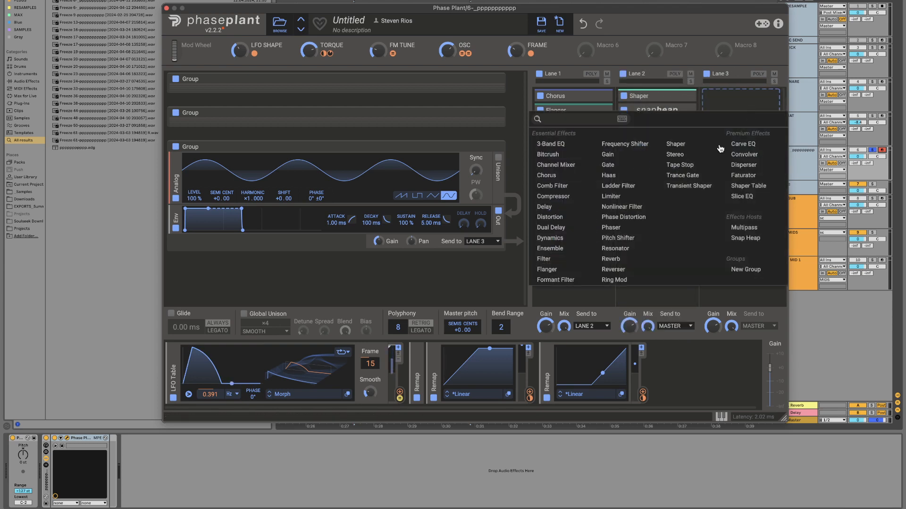
left_click(550, 217)
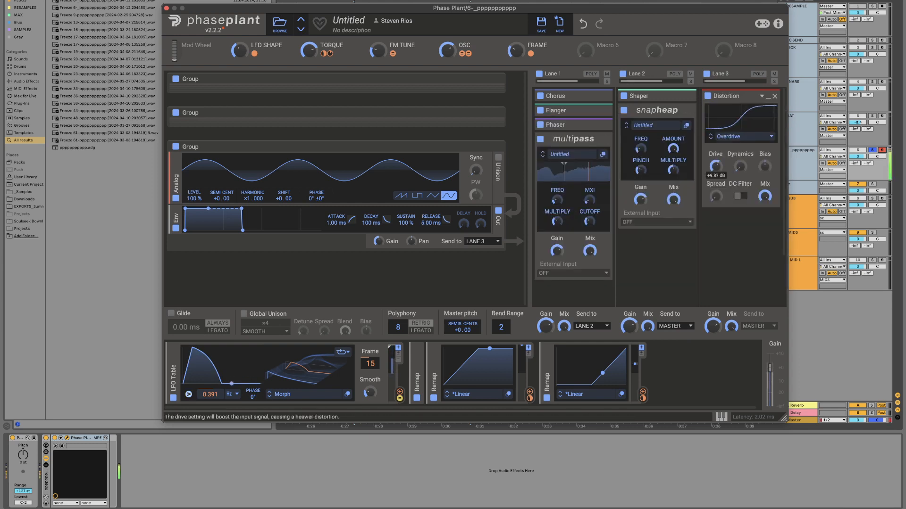
Step: Add a Slice EQ below the Snap Heap in Lane 2 and create a low-cut filter in its editor
left_click(657, 241)
left_click(761, 324)
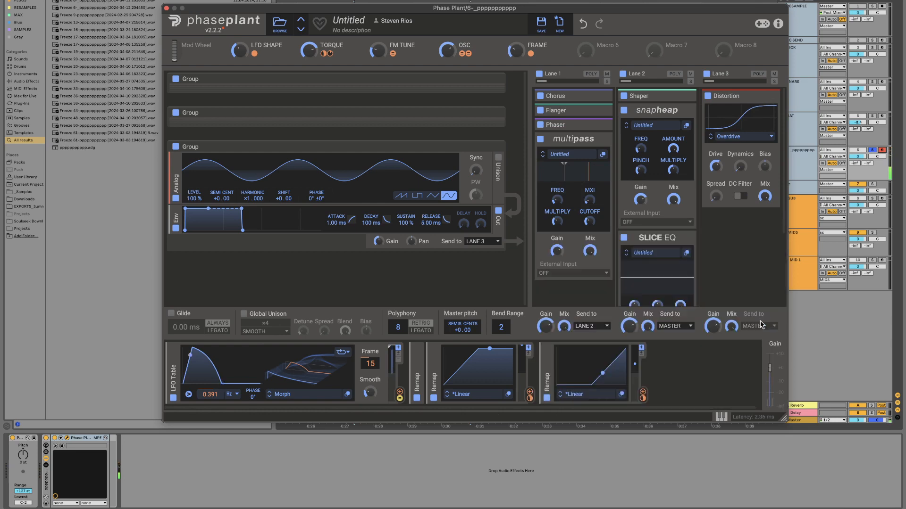
left_click(686, 253)
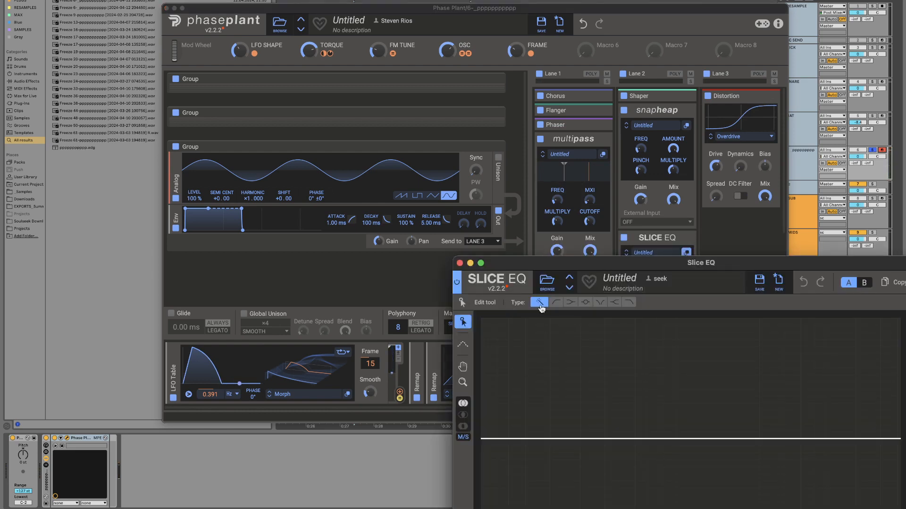
left_click(555, 303)
left_click(551, 440)
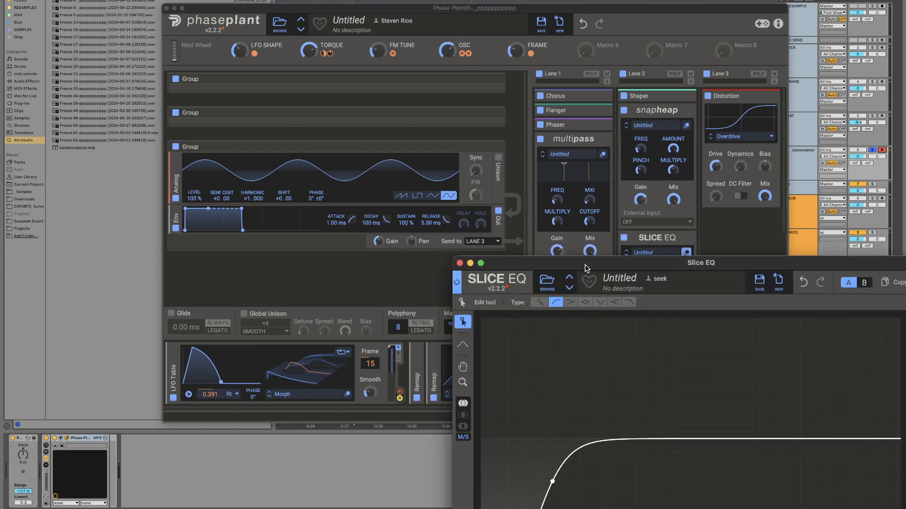
left_click_drag(575, 268, 405, 146)
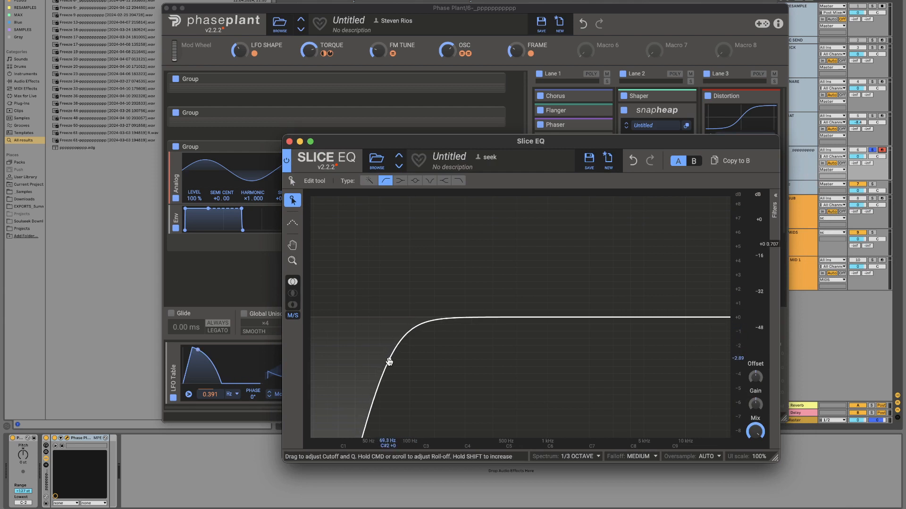
Step: Set the low-cut filter's cutoff to 103 Hz, close the Slice EQ editor and adjust the EQ's Offset
left_click(774, 203)
left_click_drag(704, 231, 704, 219)
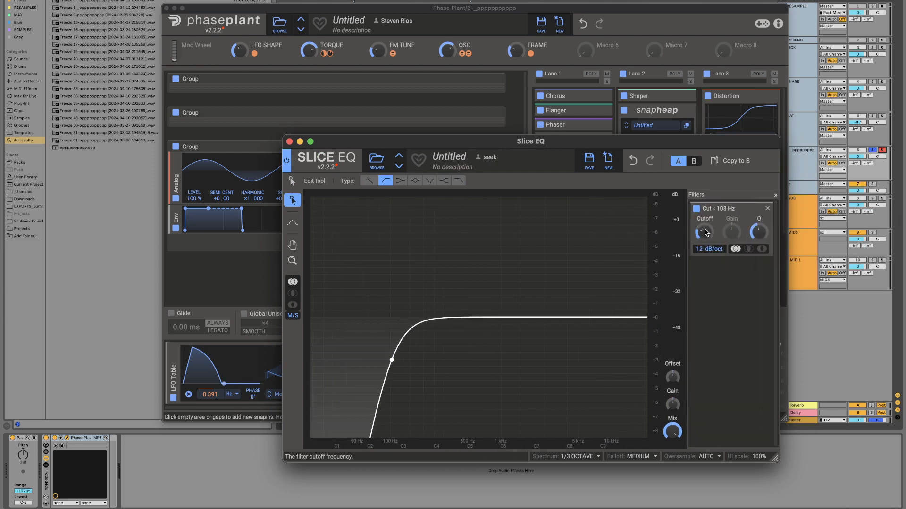
left_click_drag(361, 140, 103, 94)
scroll(635, 228, "down", 3)
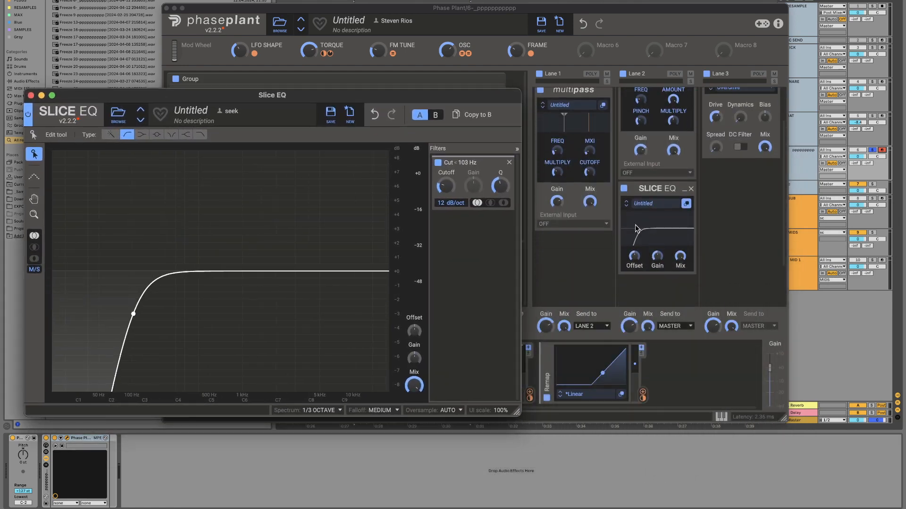
left_click(30, 95)
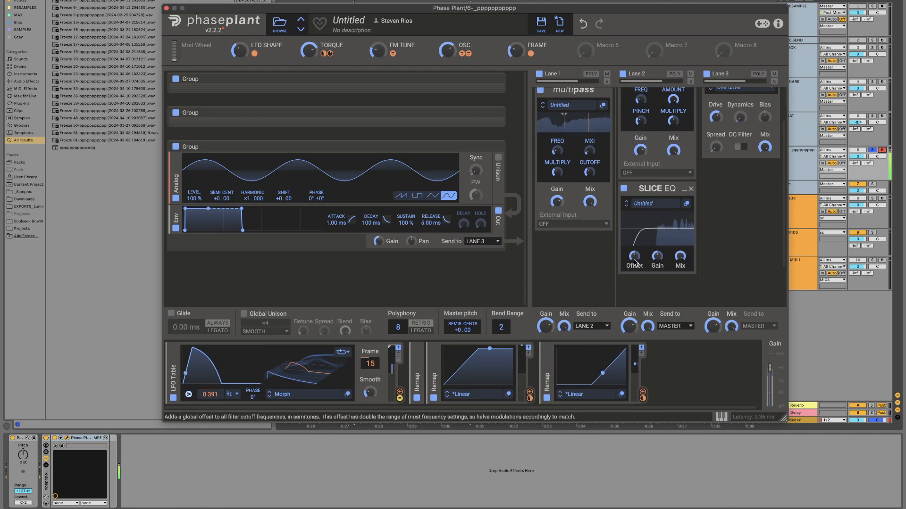
left_click_drag(634, 258, 634, 246)
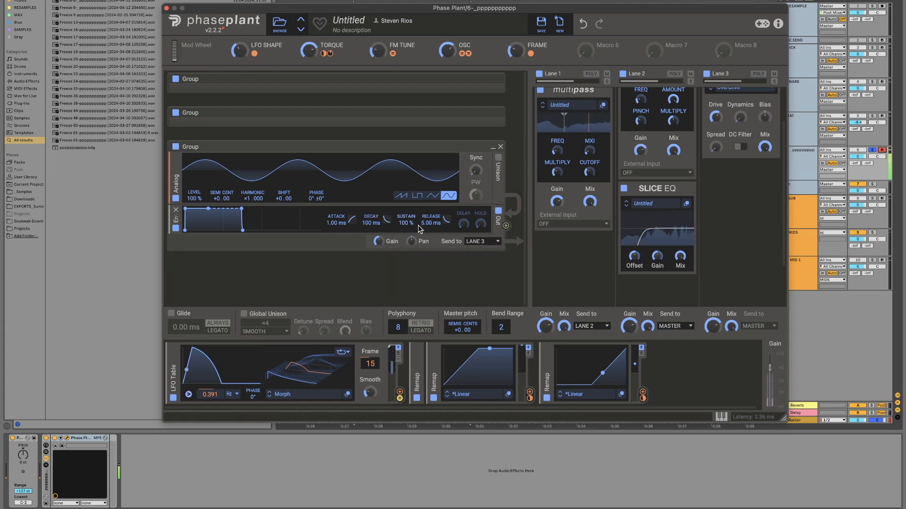
Step: Set the sine oscillator's envelope to 24.4 ms attack, 87% sustain and 33.0 ms release, and raise the Distortion's Drive to about 12.47 dB
left_click_drag(431, 223, 430, 211)
left_click_drag(340, 223, 339, 208)
left_click_drag(404, 223, 404, 229)
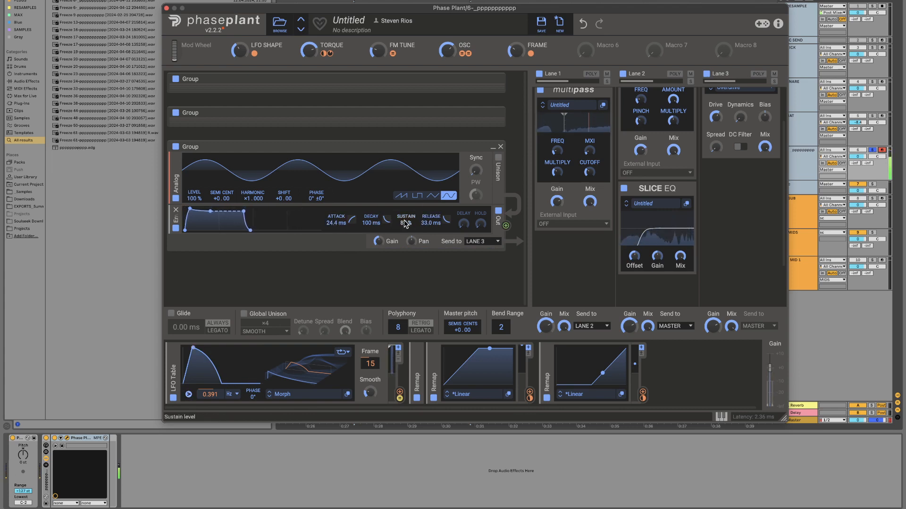
left_click_drag(717, 117, 717, 115)
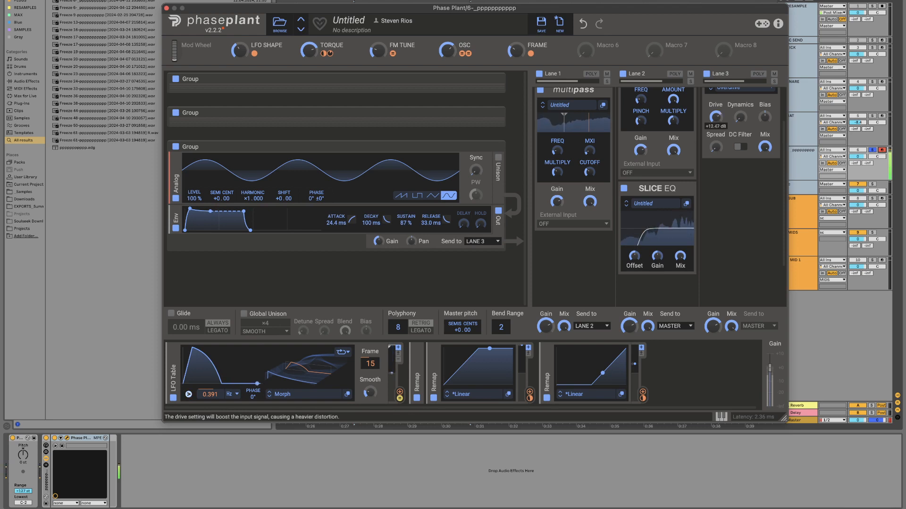
Step: Minimize the Snap Heap and Slice EQ in Lane 2 and add a Filter below them
scroll(619, 204, "up", 3)
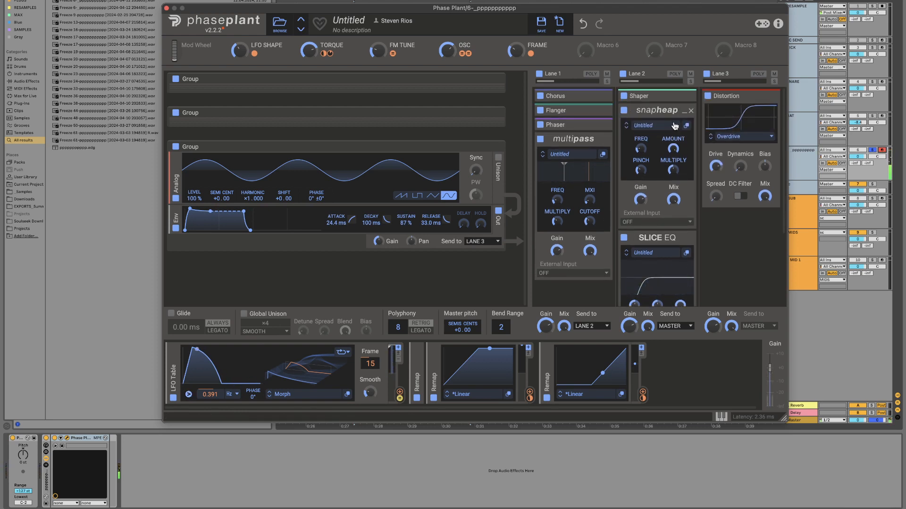
left_click(685, 110)
left_click(684, 124)
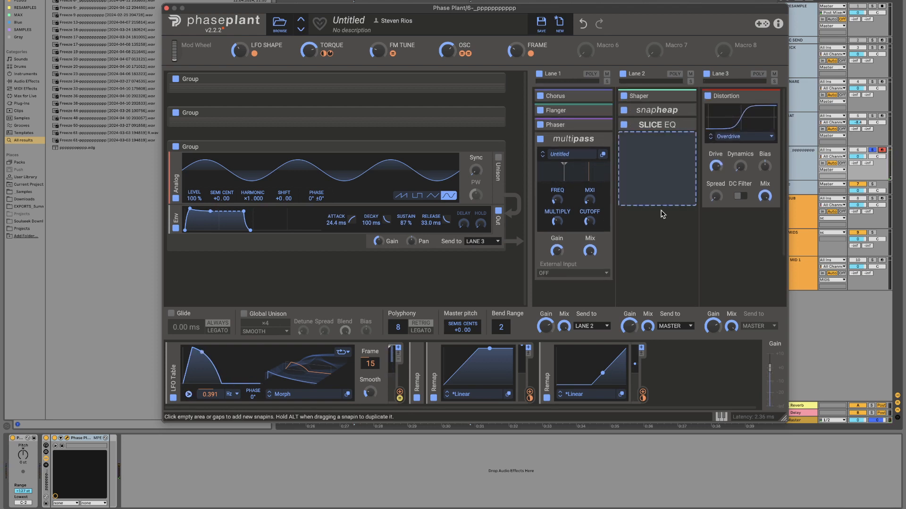
left_click(649, 139)
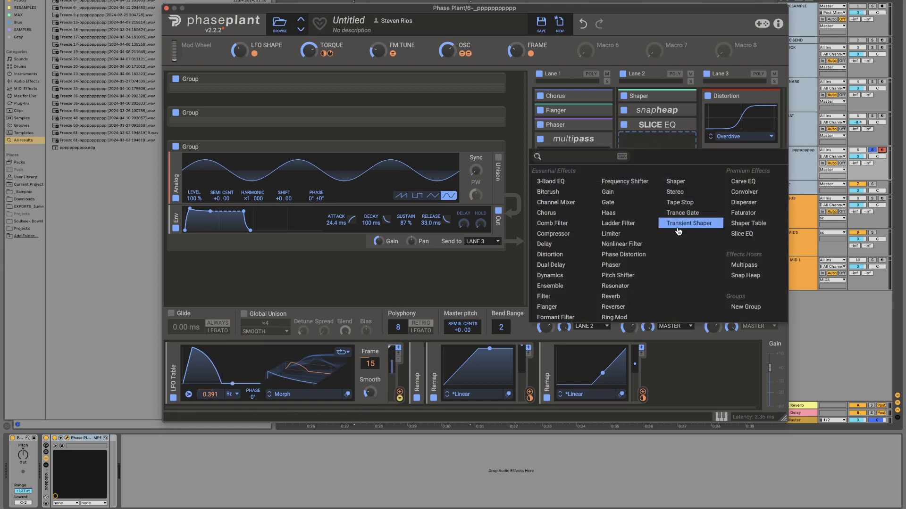
left_click(547, 296)
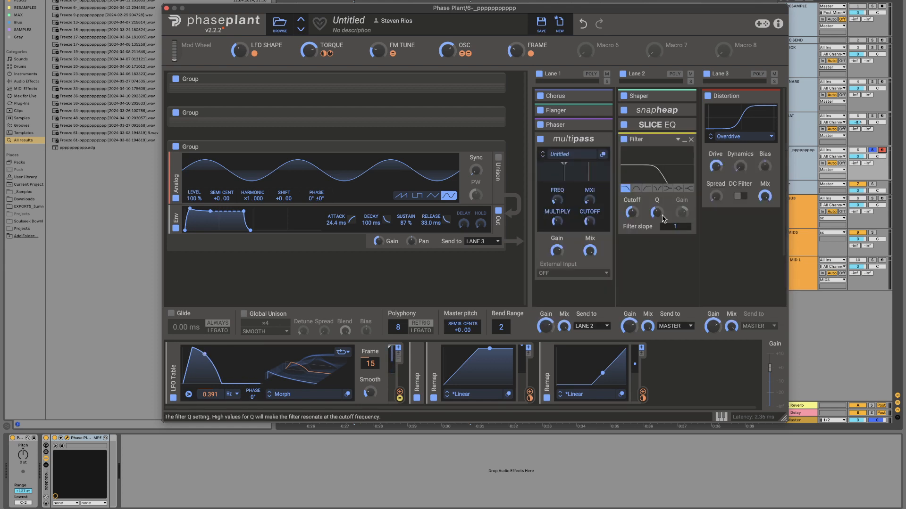
Step: Assign the LFO Table to modulate the Cutoff of the Filter in Lane 2
left_click(399, 394)
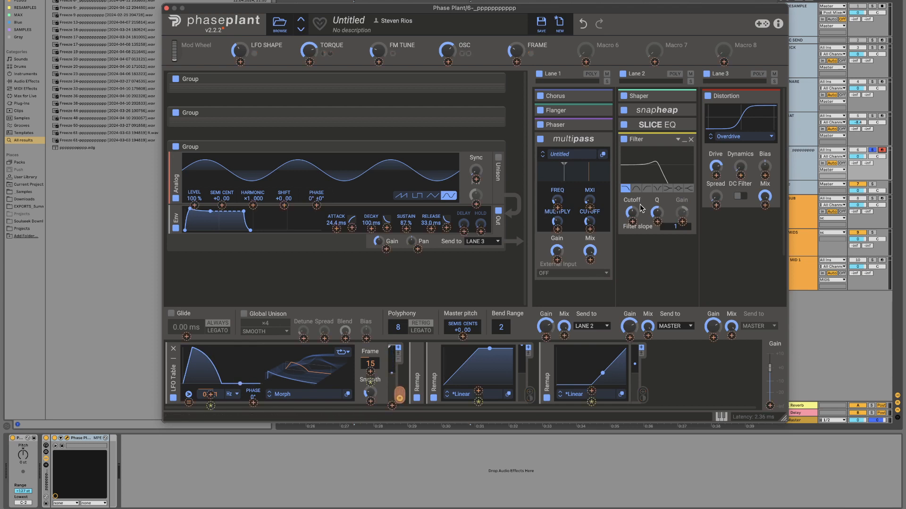
left_click_drag(632, 222, 632, 203)
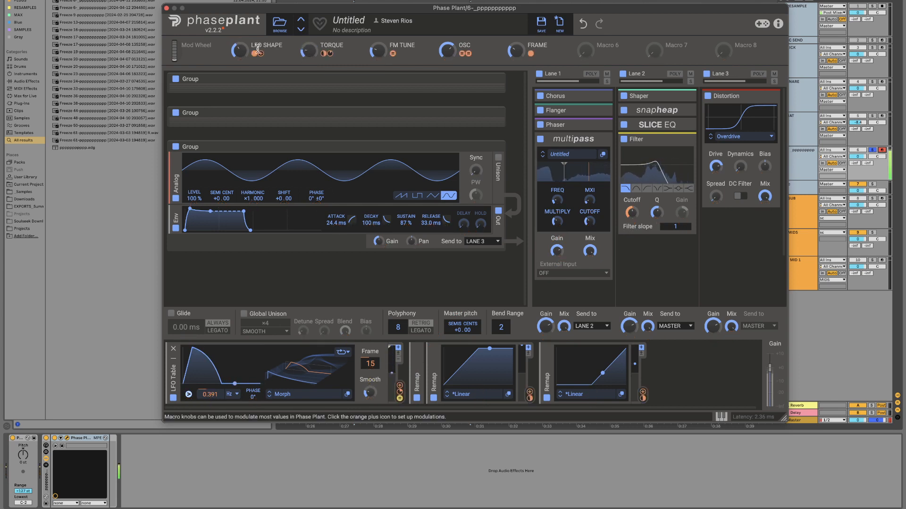
Step: Rebalance the LFO SHAPE macro, set TORQUE to 75%, and set the Filter's Cutoff to about 1.47 kHz
mouse_move(234, 50)
left_mouse_down()
mouse_move(234, 35)
mouse_move(234, 55)
left_mouse_up()
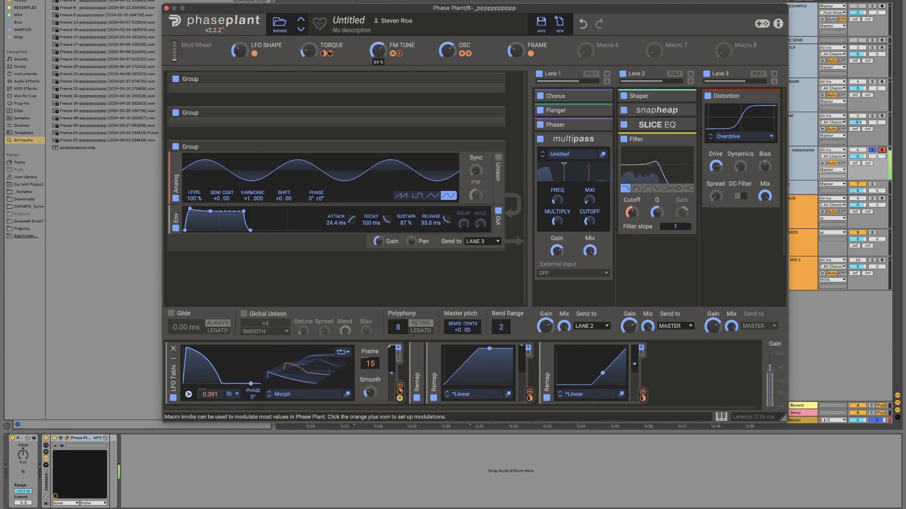
left_click_drag(308, 51, 309, 61)
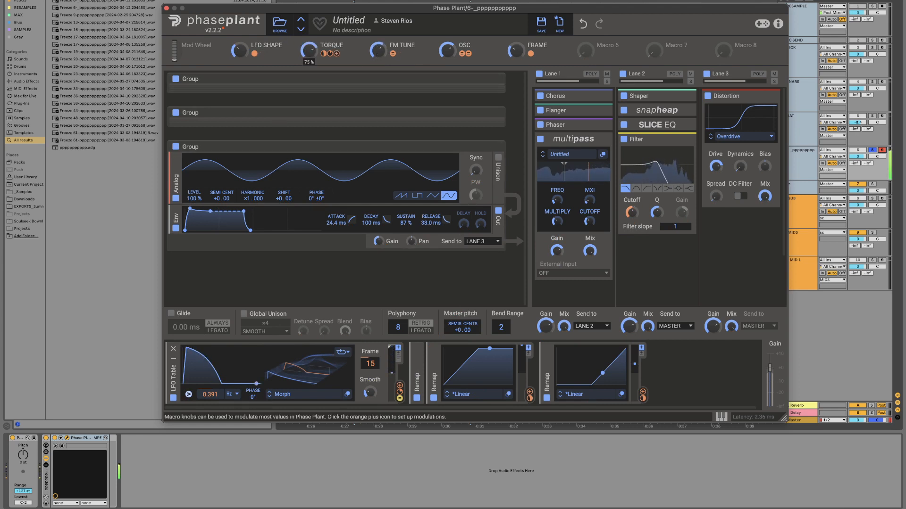
mouse_move(240, 51)
left_mouse_down()
mouse_move(239, 42)
mouse_move(239, 50)
left_mouse_up()
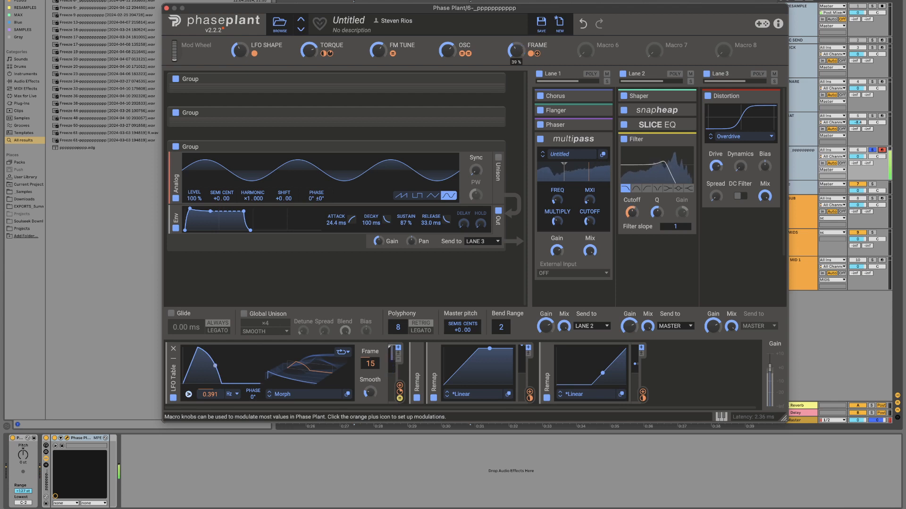
left_click_drag(631, 212, 632, 212)
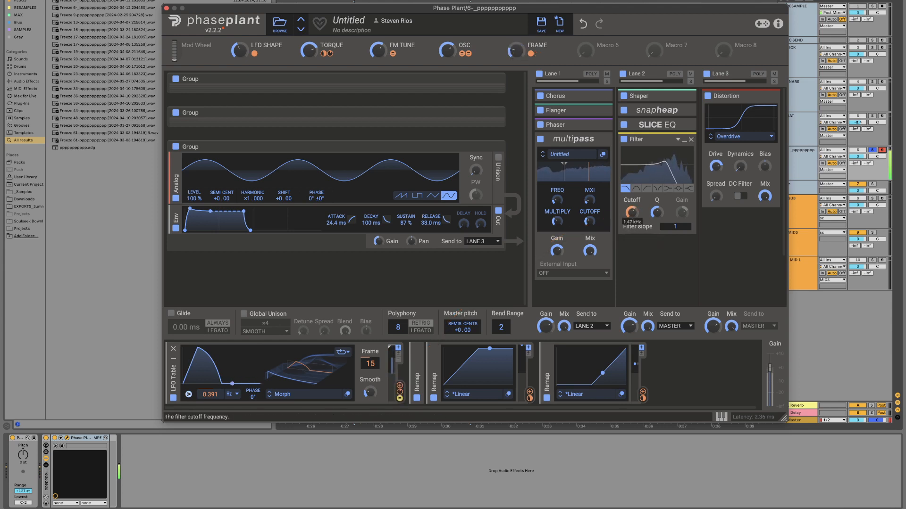
Step: Add a Snap Heap below the Filter in Lane 2 and load the S-Reverb preset from its favorites
left_click(641, 243)
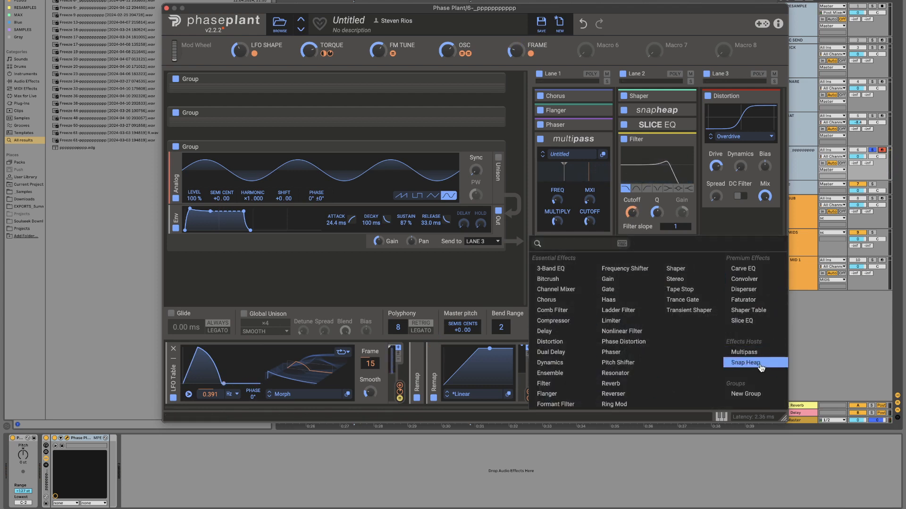
left_click(745, 362)
left_click(686, 258)
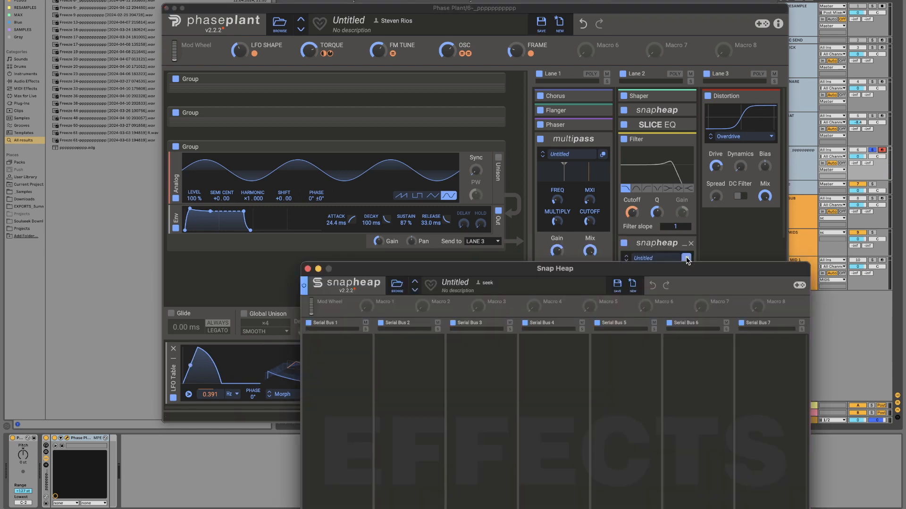
left_click(396, 283)
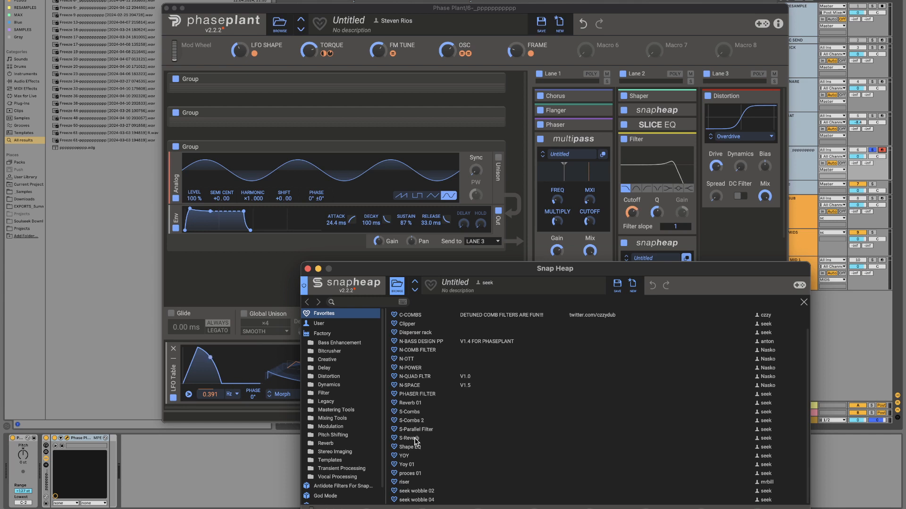
double_click(409, 439)
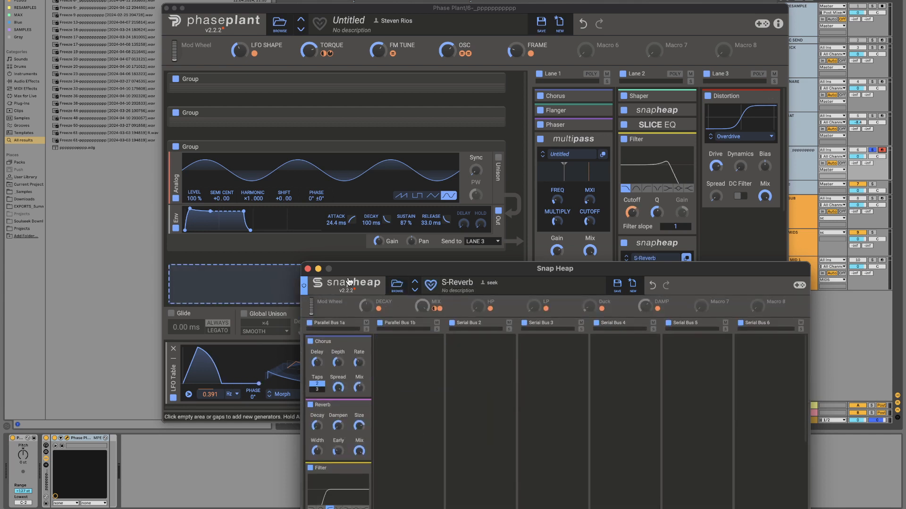
left_click_drag(352, 267, 287, 201)
left_click(243, 203)
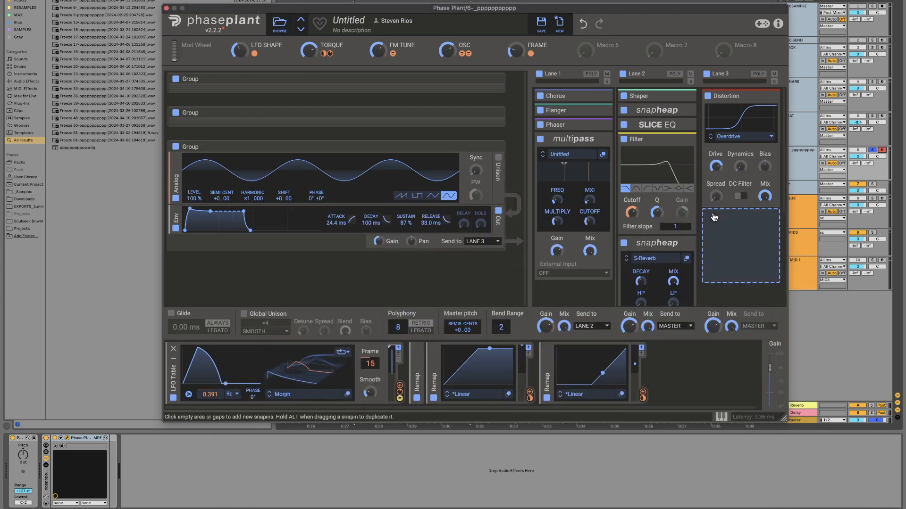
Step: Set the S-Reverb's MIX to about 33% and reduce its DECAY slightly
scroll(704, 267, "down", 2)
scroll(705, 267, "down", 5)
left_click_drag(673, 174, 673, 219)
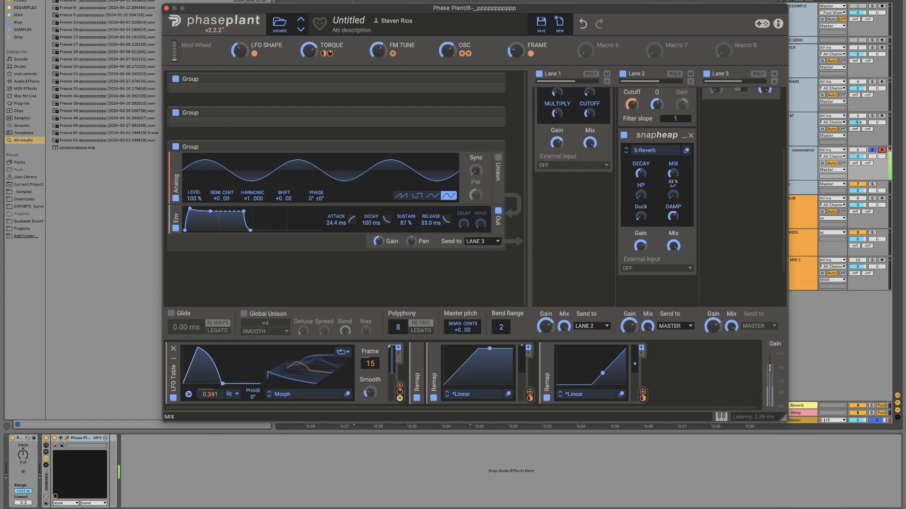
left_click_drag(641, 174, 641, 184)
Step: Add a Limiter at the end of Lane 2 and minimize it together with the S-Reverb Snap Heap
left_click(658, 271)
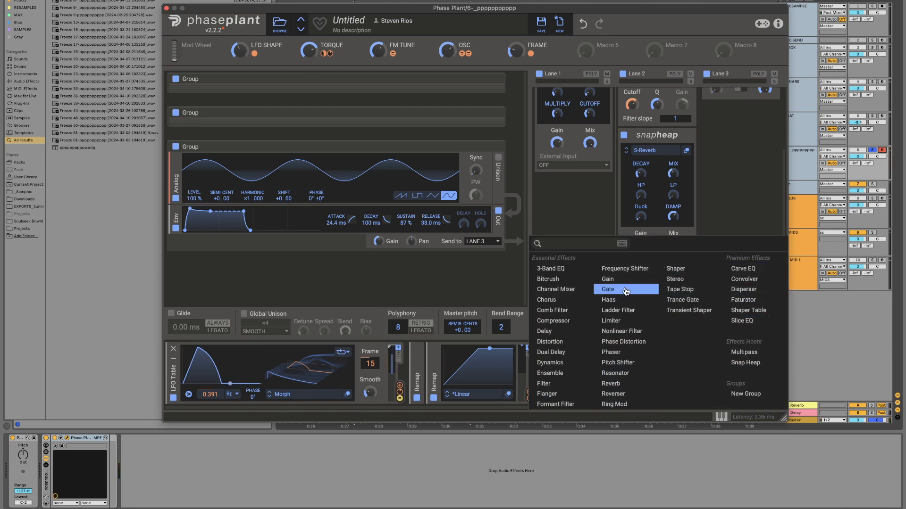
left_click(612, 321)
left_click(685, 136)
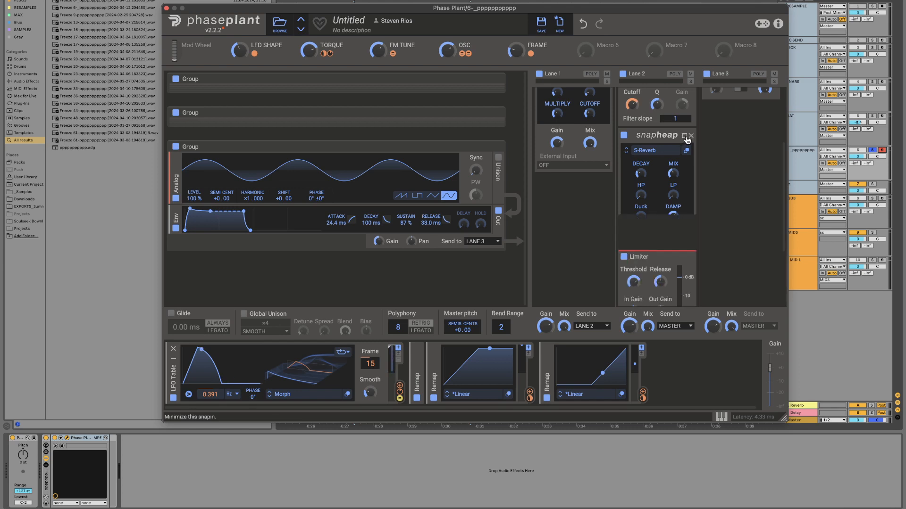
left_click(684, 151)
scroll(686, 154, "up", 2)
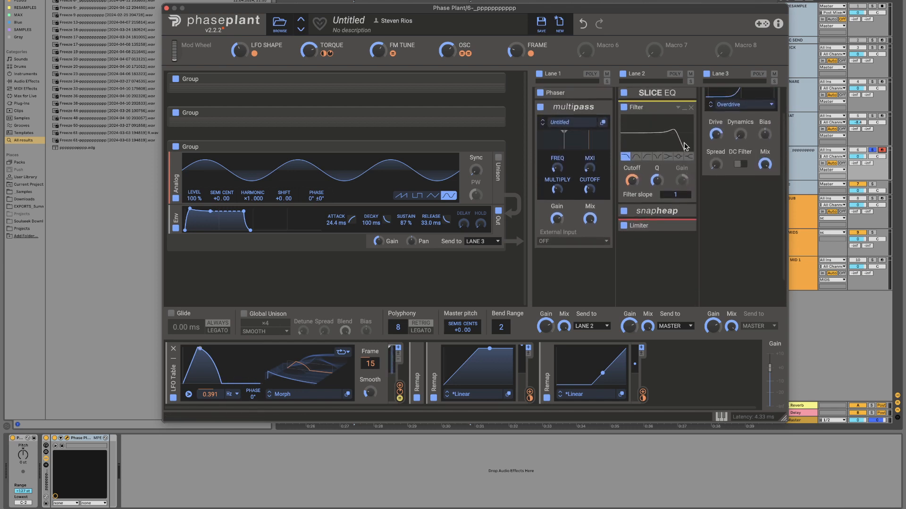
Step: Minimize the Filter, move the Slice EQ below the Limiter in Lane 2, and expand the S-Reverb Snap Heap
left_click(685, 109)
left_click_drag(662, 95, 660, 165)
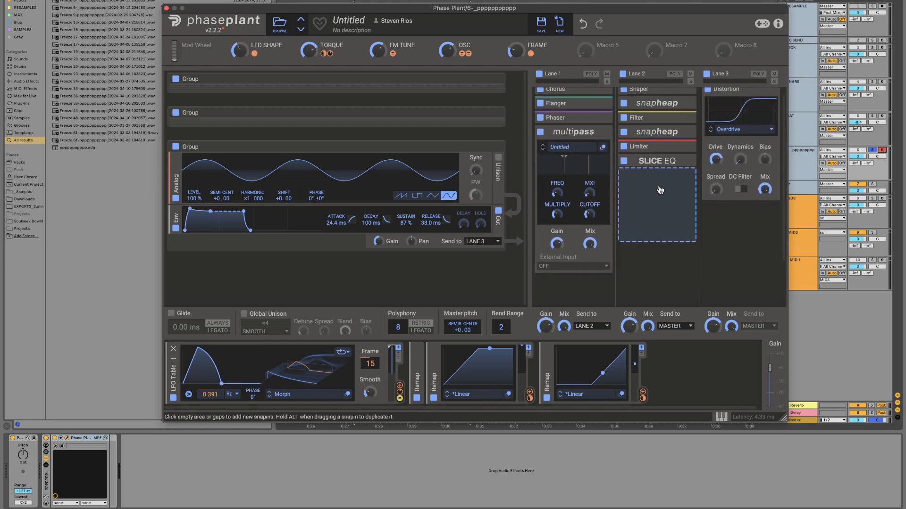
left_click(685, 133)
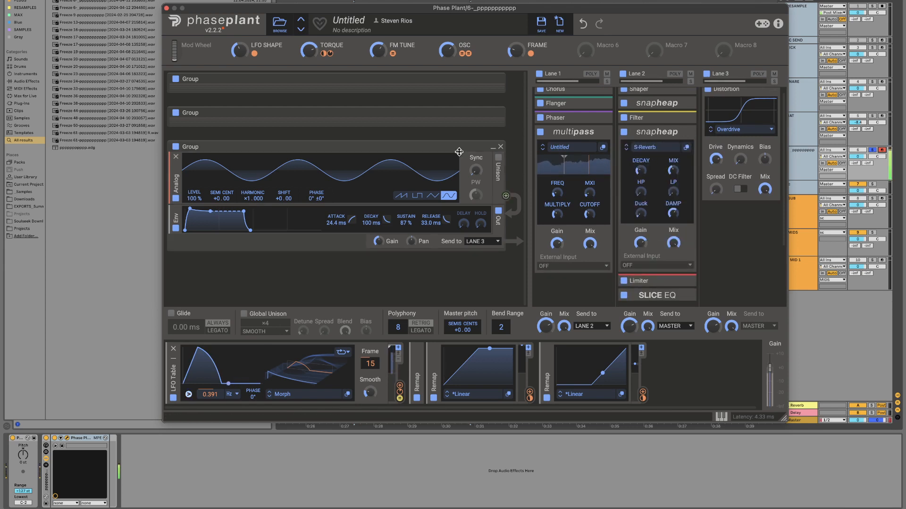
Step: Rebalance the TORQUE, LFO SHAPE and FM TUNE macros and turn the OSC macro down
left_click_drag(310, 52, 310, 51)
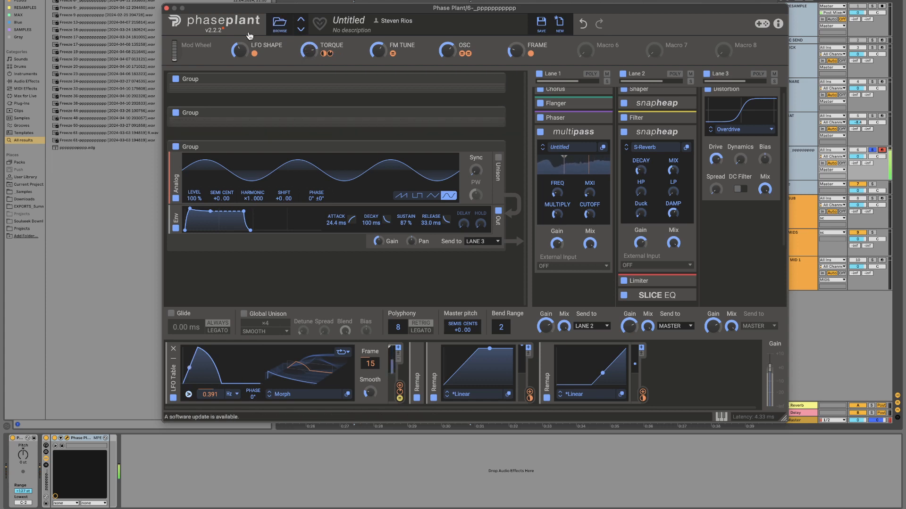
left_click_drag(239, 51, 239, 50)
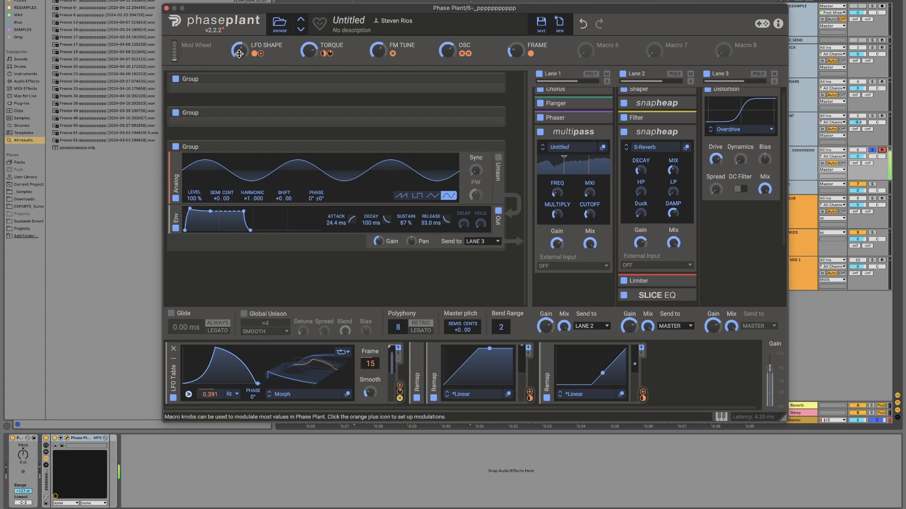
left_click_drag(378, 50, 378, 52)
left_click_drag(447, 50, 446, 51)
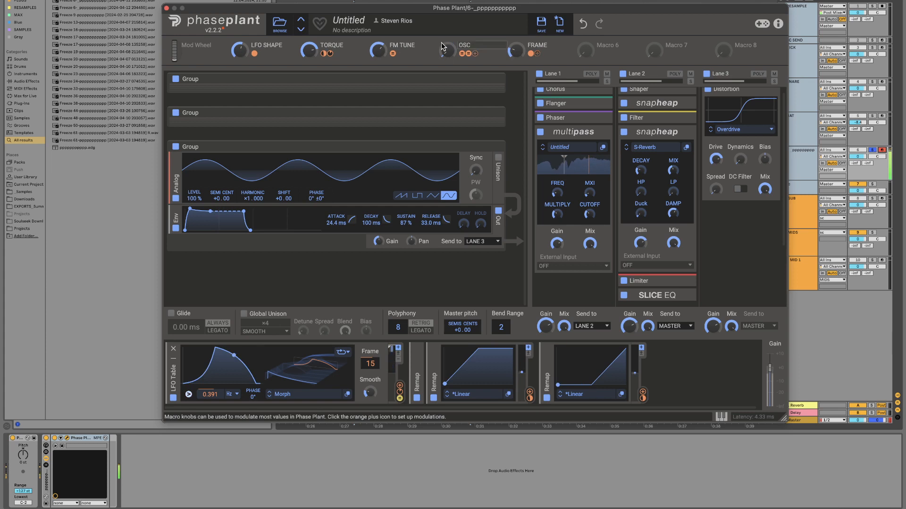
Step: Expand the first Snap Heap in Lane 2 and assign Macro 6 to modulate its Mix
scroll(687, 115, "up", 1)
left_click(684, 113)
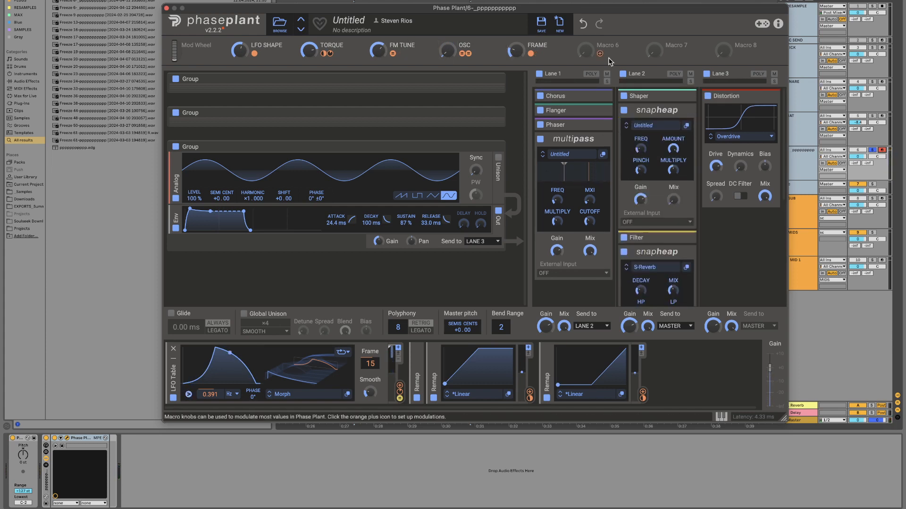
left_click(600, 54)
left_click(674, 209)
left_click(712, 225)
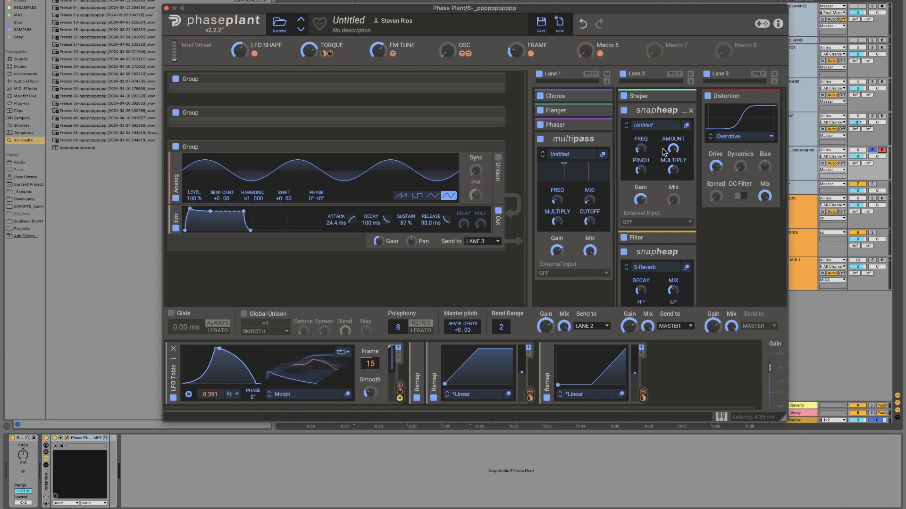
Step: Rename Macro 6 as DISPERSERT
double_click(609, 45)
type("DIST")
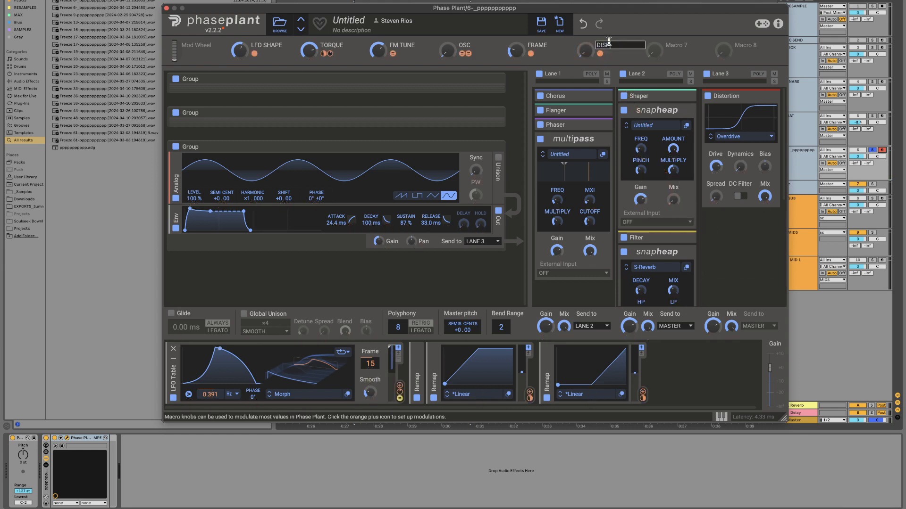
type("ERSERT")
key("Return")
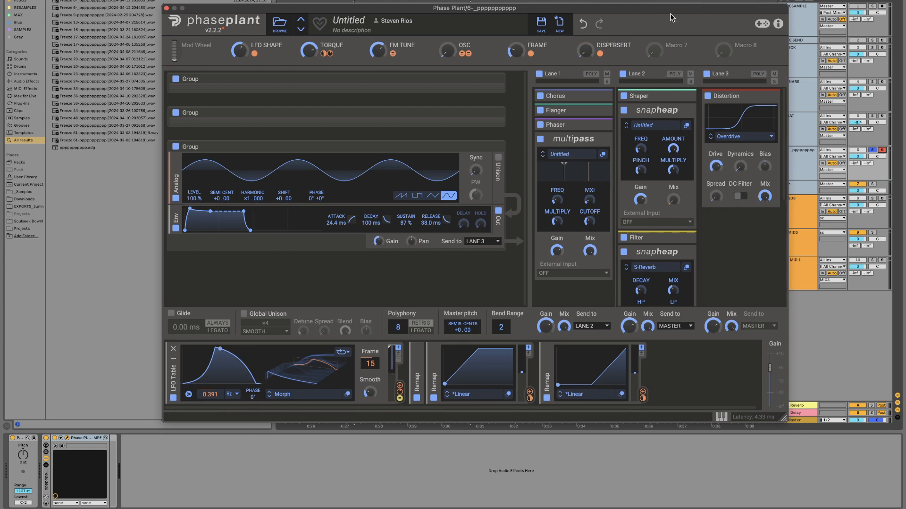
Step: Assign Macro 7 to the Mix of the Multipass in Lane 1 and rename the macro COMB
left_click_drag(653, 50, 590, 283)
left_click(601, 218)
double_click(676, 45)
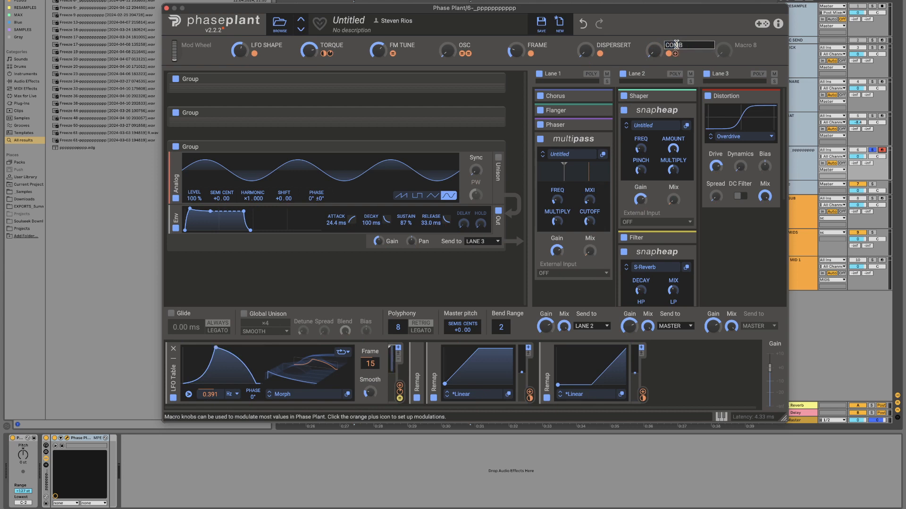
key("Return")
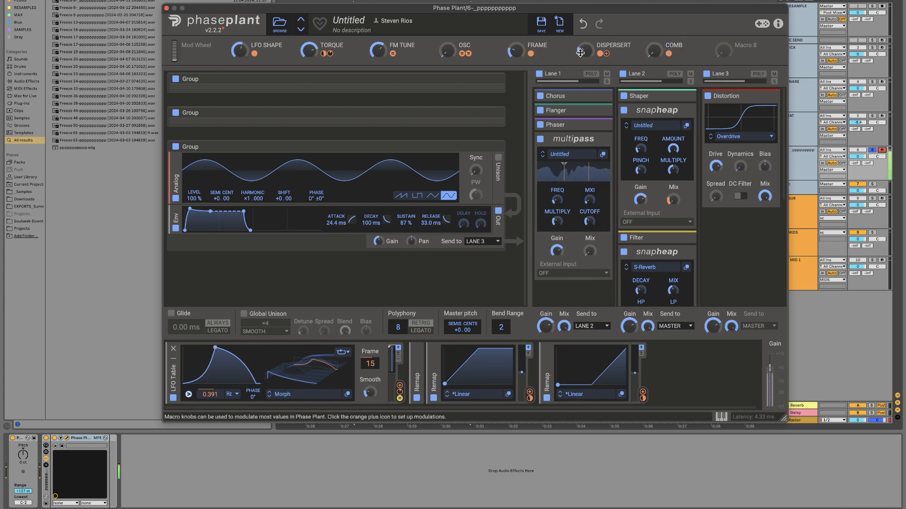
Step: Raise the COMB and DISPERSERT macros and fine-tune the MXI and CUTOFF knobs of the Multipass in Lane 1
left_click_drag(654, 51, 654, 21)
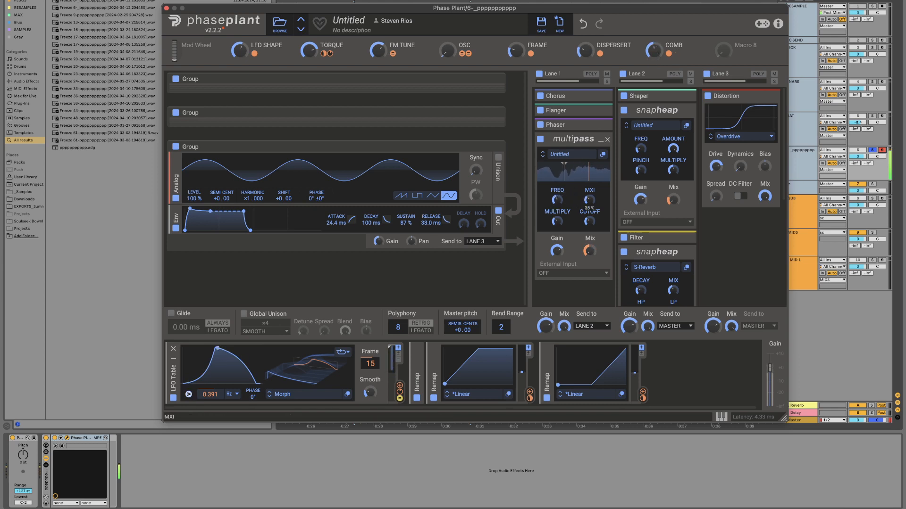
left_click_drag(591, 223, 591, 236)
left_click_drag(590, 200, 557, 223)
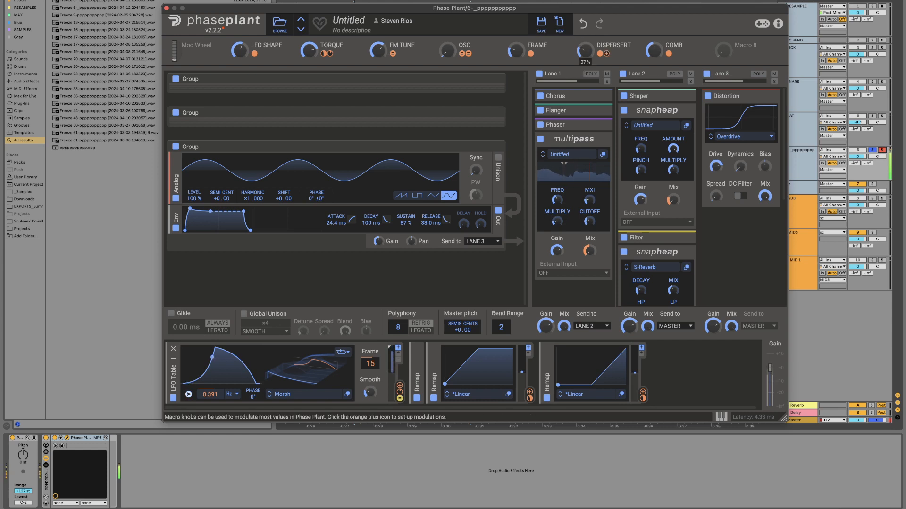
left_click_drag(584, 50, 585, 45)
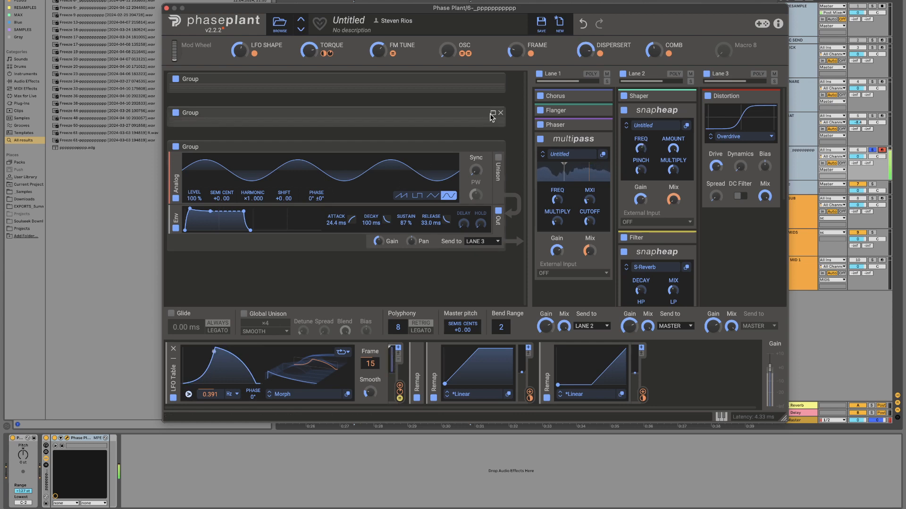
Step: Switch the second group's wavetable to Manip and rebalance the macros, with OSC at about 47%
left_click(493, 115)
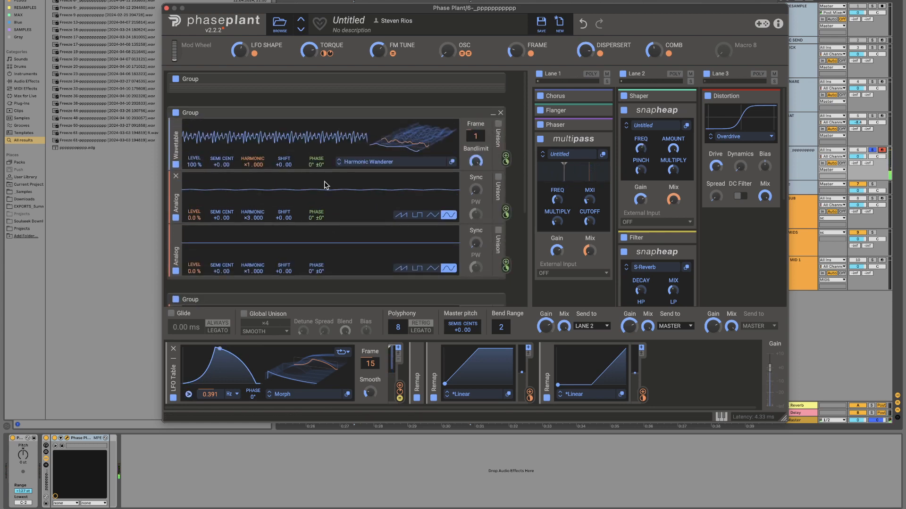
left_click(338, 164)
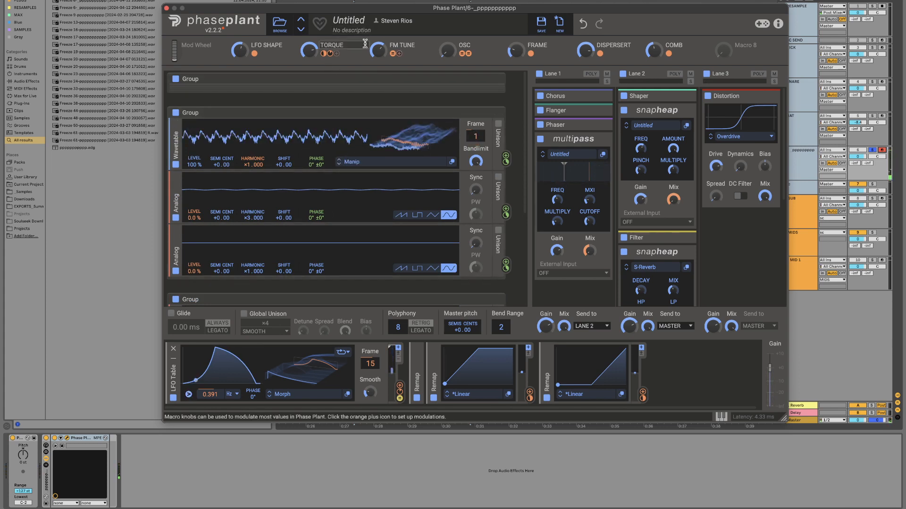
mouse_move(378, 47)
left_mouse_down()
mouse_move(378, 71)
mouse_move(378, 55)
left_mouse_up()
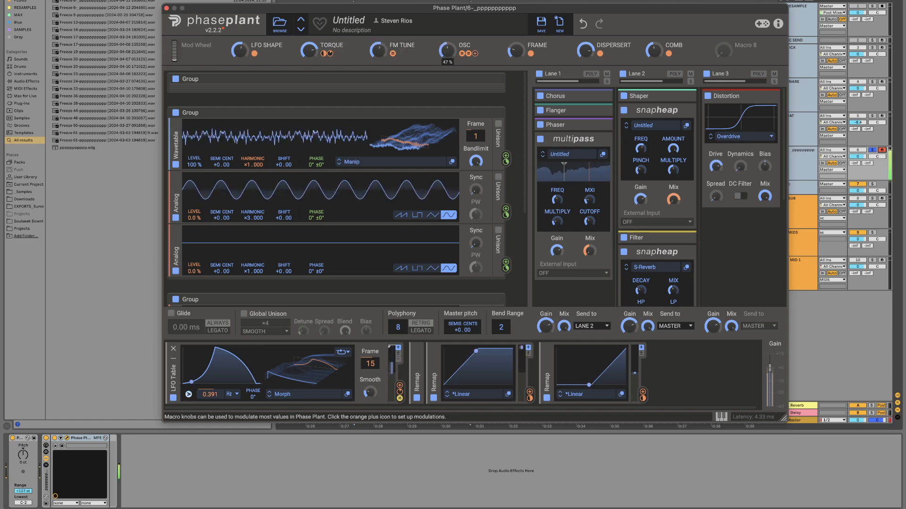
left_click_drag(516, 50, 516, 55)
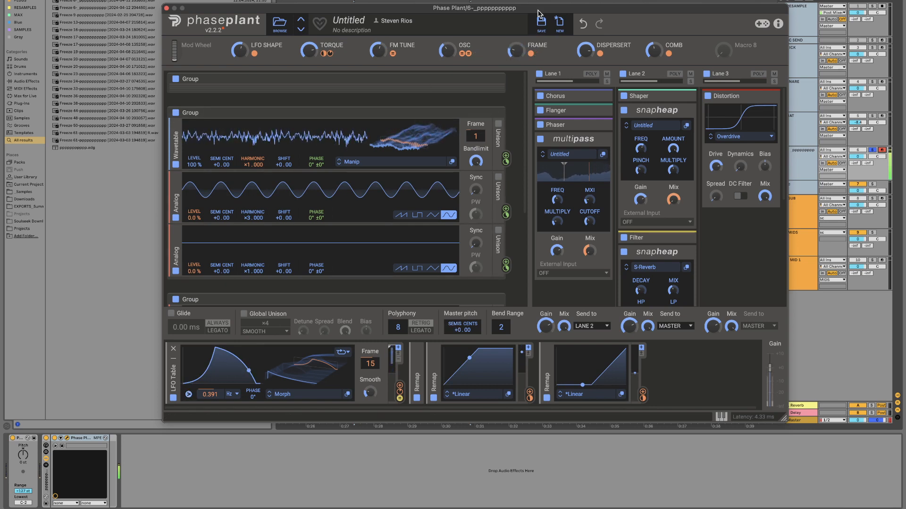
Step: Modulate the Master pitch from the LFO Table, with Macro 8 controlling the modulation amount
mouse_move(738, 56)
left_click_drag(738, 56, 463, 337)
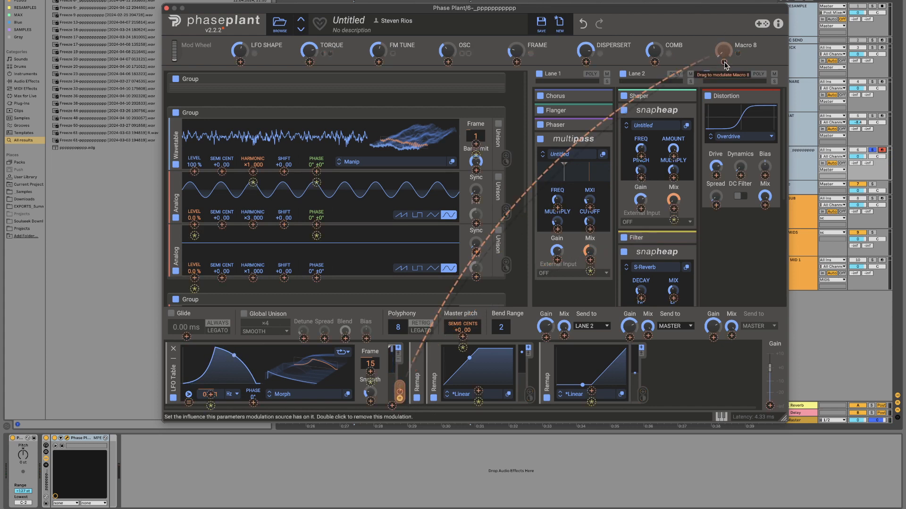
left_click(737, 54)
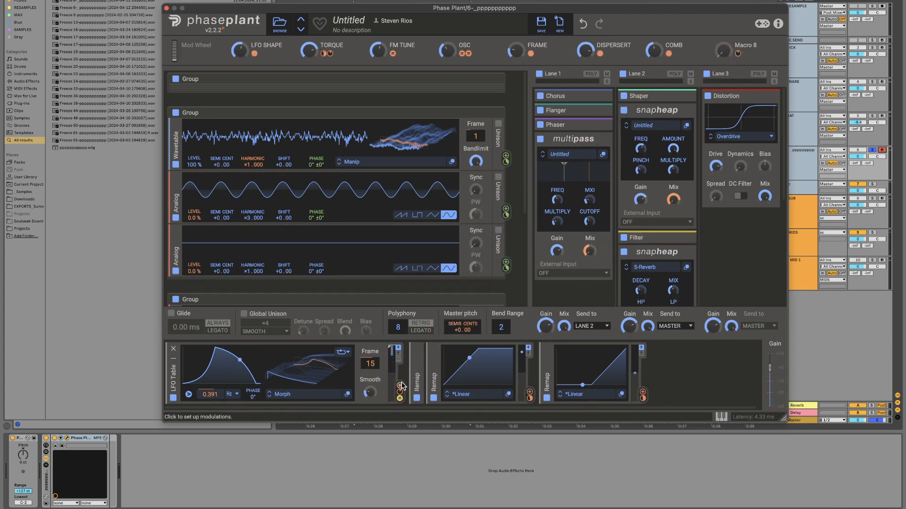
left_click(463, 353)
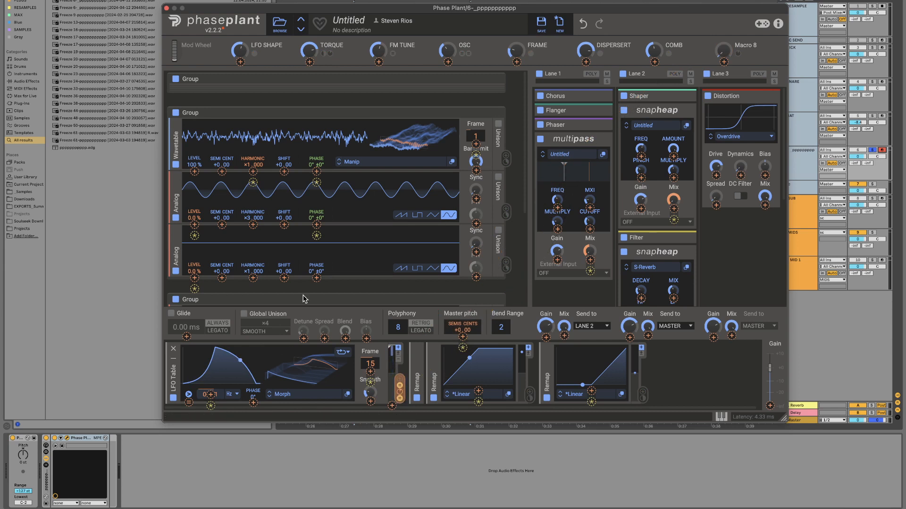
Step: Raise Macro 8 to about 93% and audition the patch with the second group disabled and re-enabled
left_click_drag(718, 52, 718, 42)
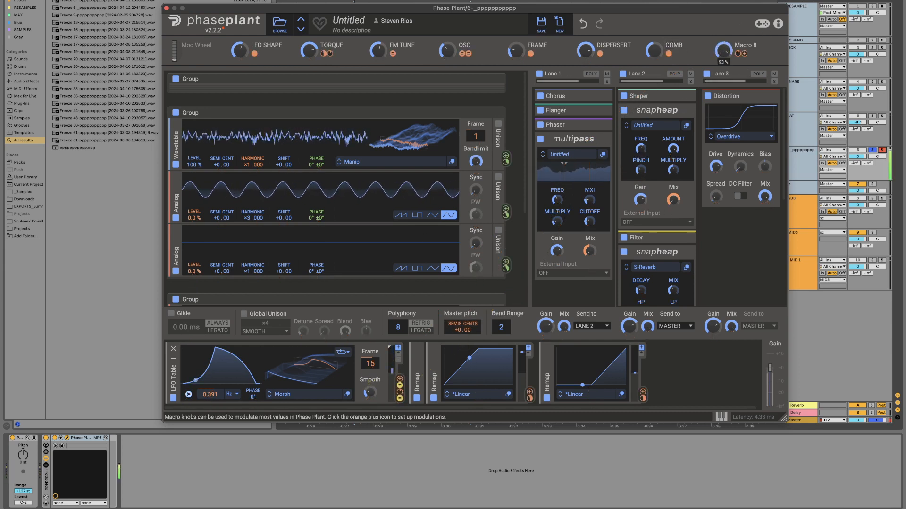
left_click_drag(722, 53, 723, 51)
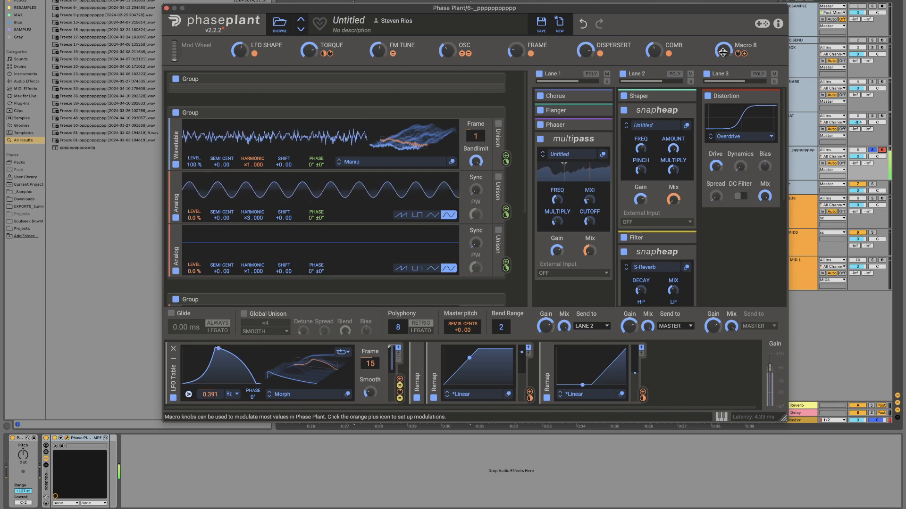
left_click(174, 111)
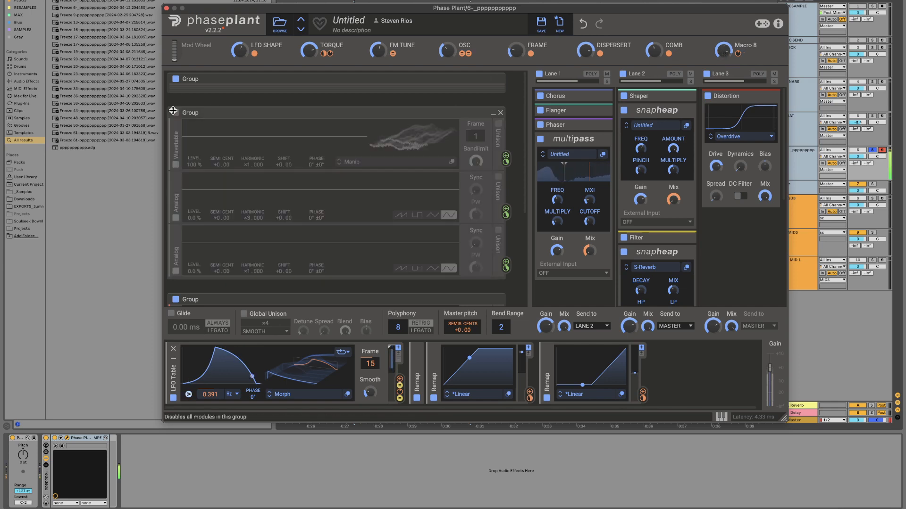
left_click(173, 111)
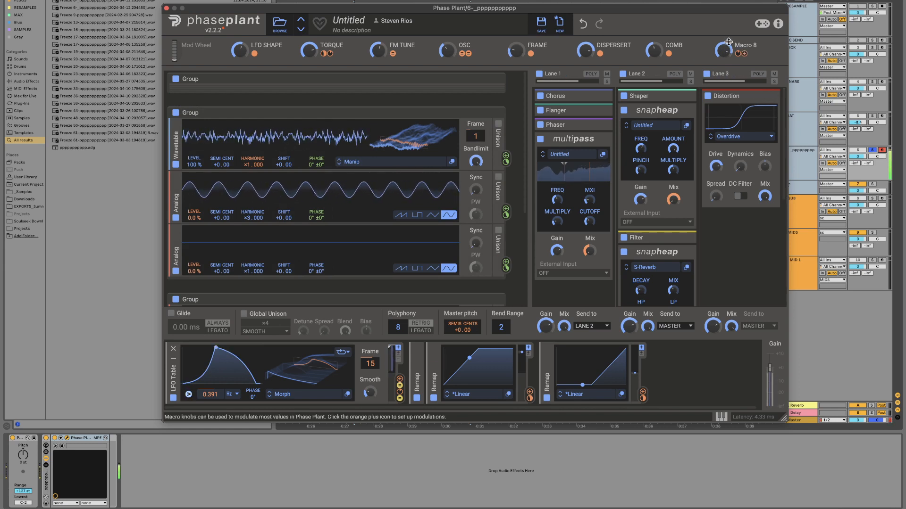
Step: Rename Macro 8 to PITCH and collapse both Snap Heap modules in Lane 2
double_click(748, 44)
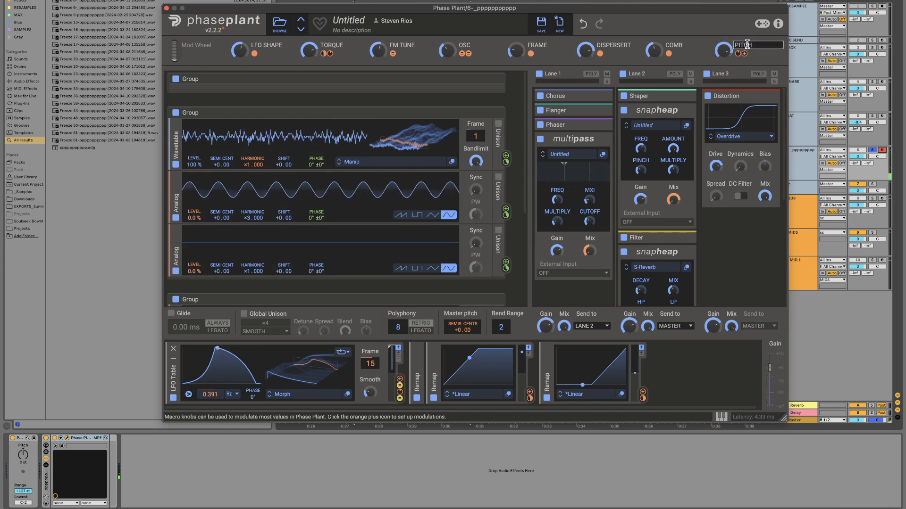
key("Return")
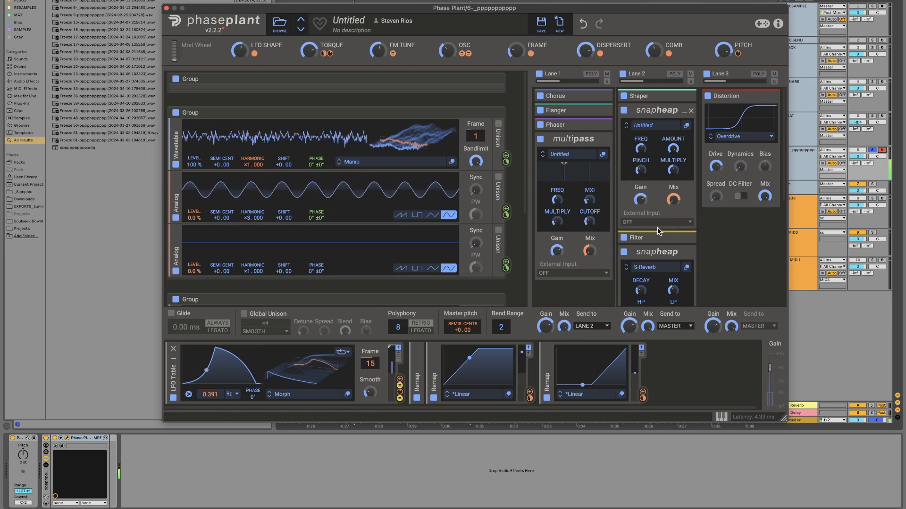
left_click(684, 111)
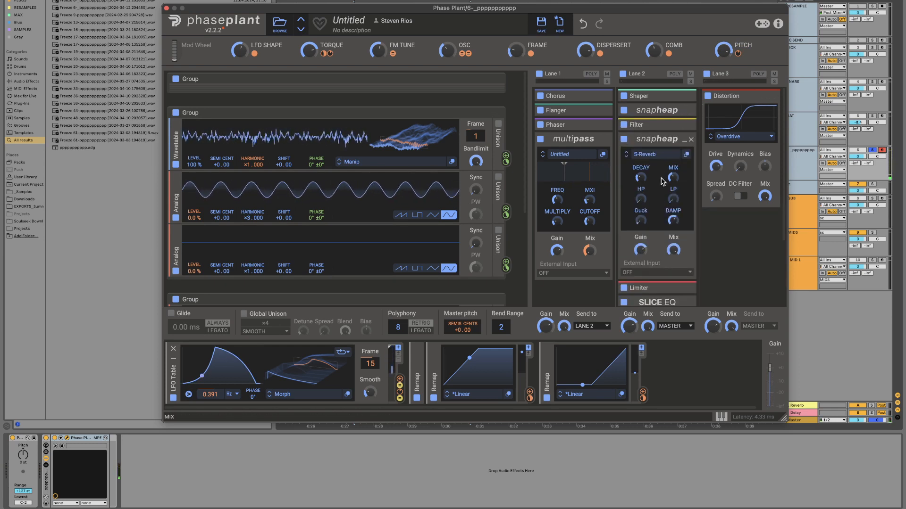
left_click(679, 138)
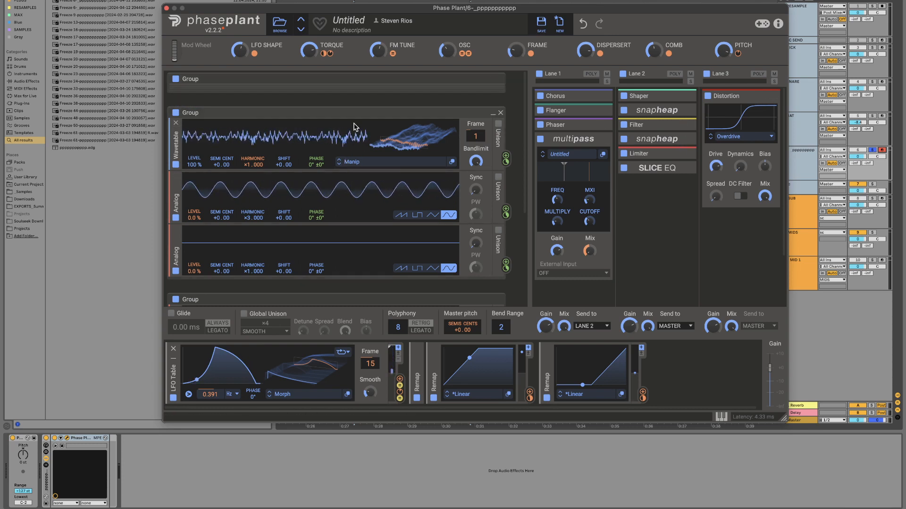
Step: Set the LFO Table's frame to 60
left_click_drag(370, 364, 371, 331)
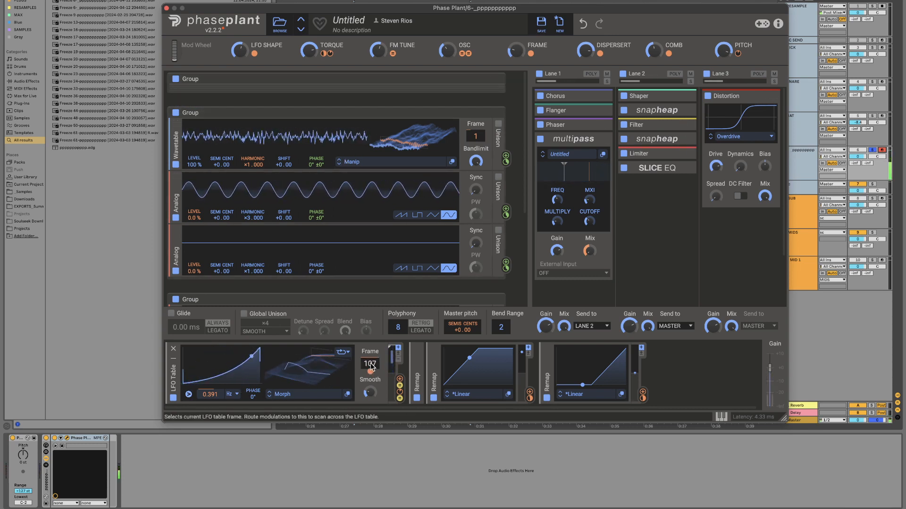
left_click_drag(370, 366, 371, 366)
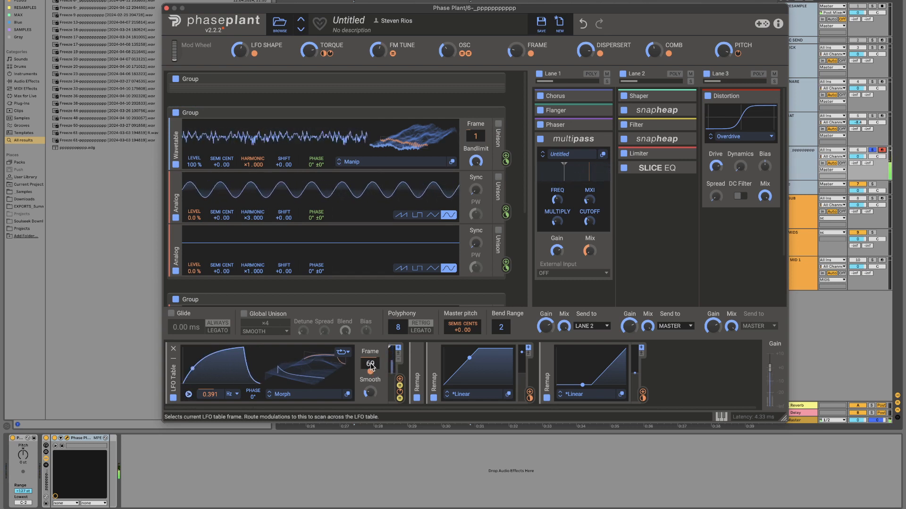
Step: Save the patch as a preset named CRAZY BASS in the User folder
left_click(542, 22)
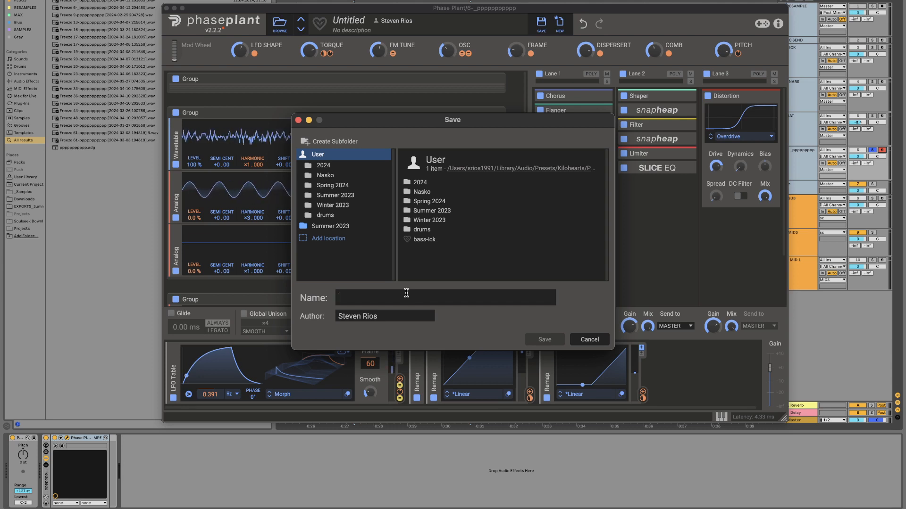
type("CRA")
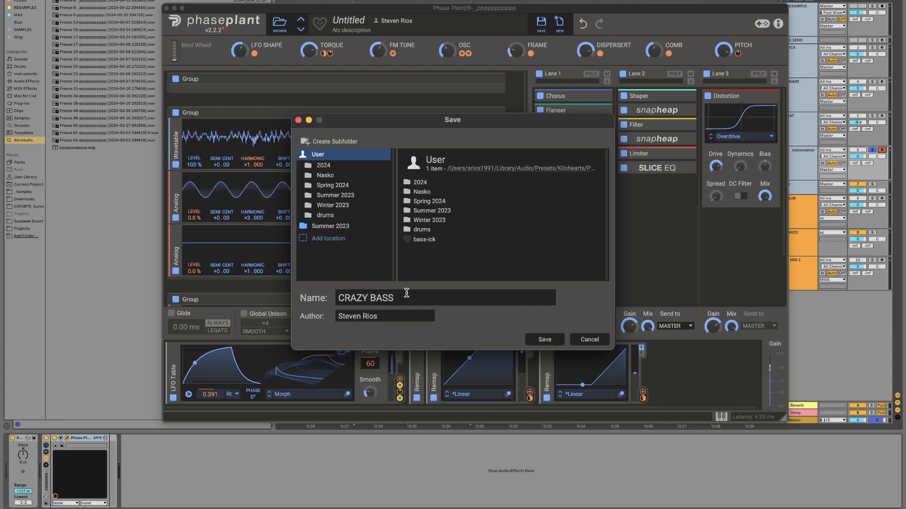
type("ZY BASS")
left_click(545, 340)
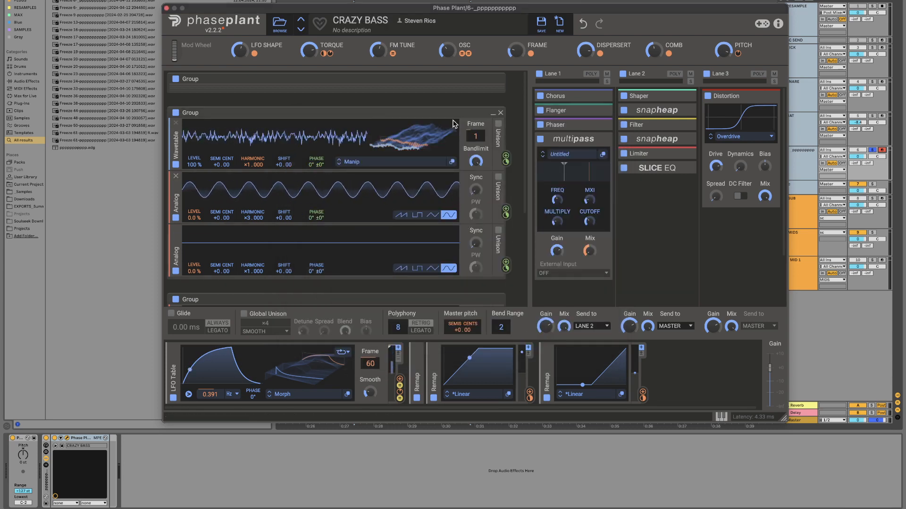